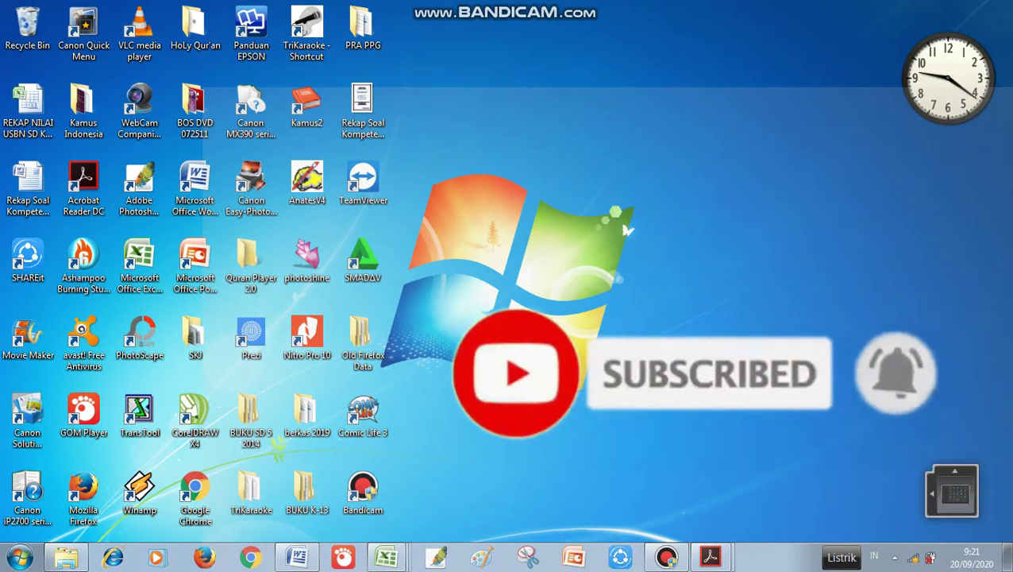
Switch to the PROTA N PROMES 2020 - 2021 SMT 1 Excel workbook and enter the title "PROGRAM TAHUNAN ( PROTA )" in A1 of Sheet2
mouse_move(386, 556)
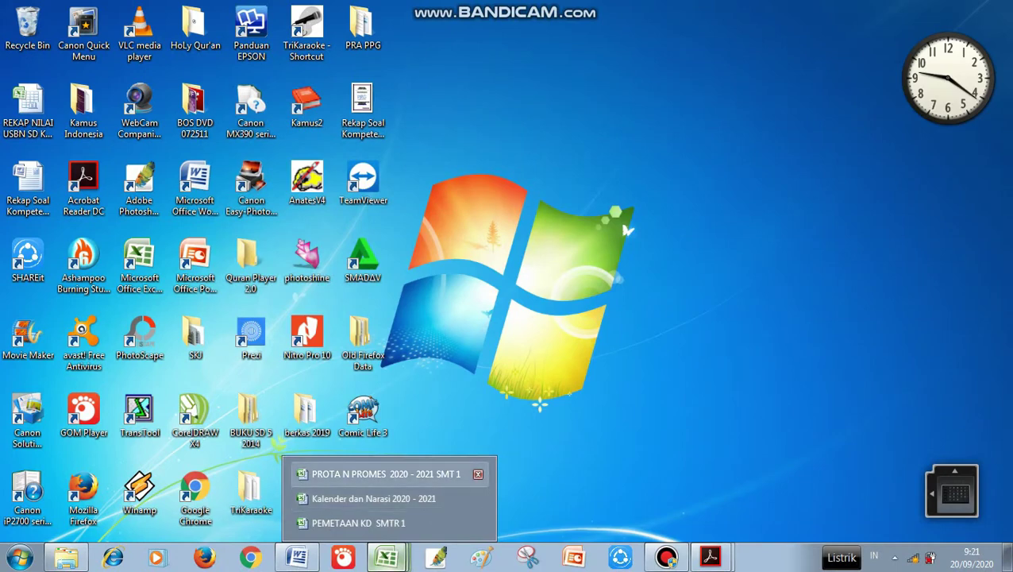
click(374, 473)
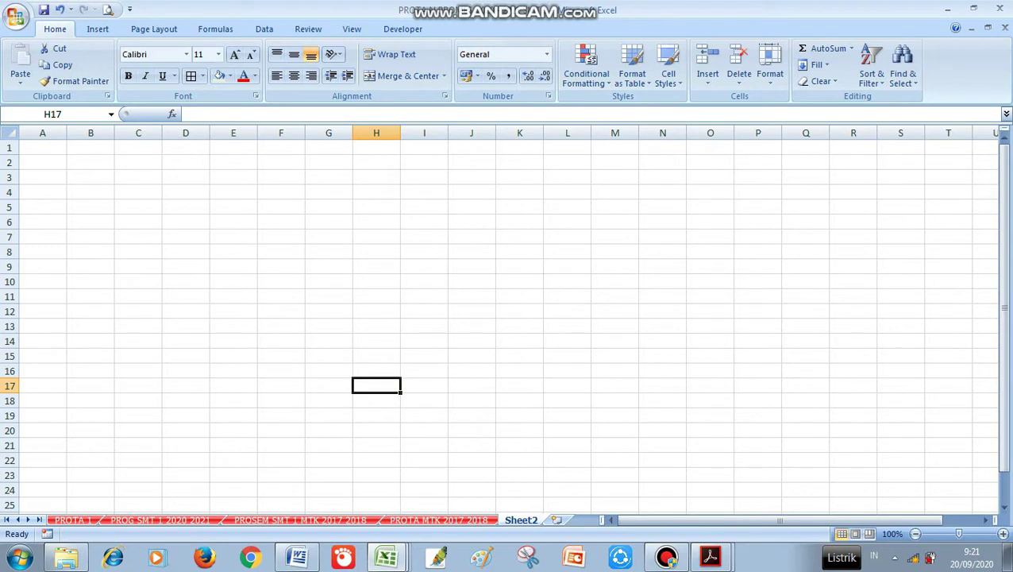
click(42, 148)
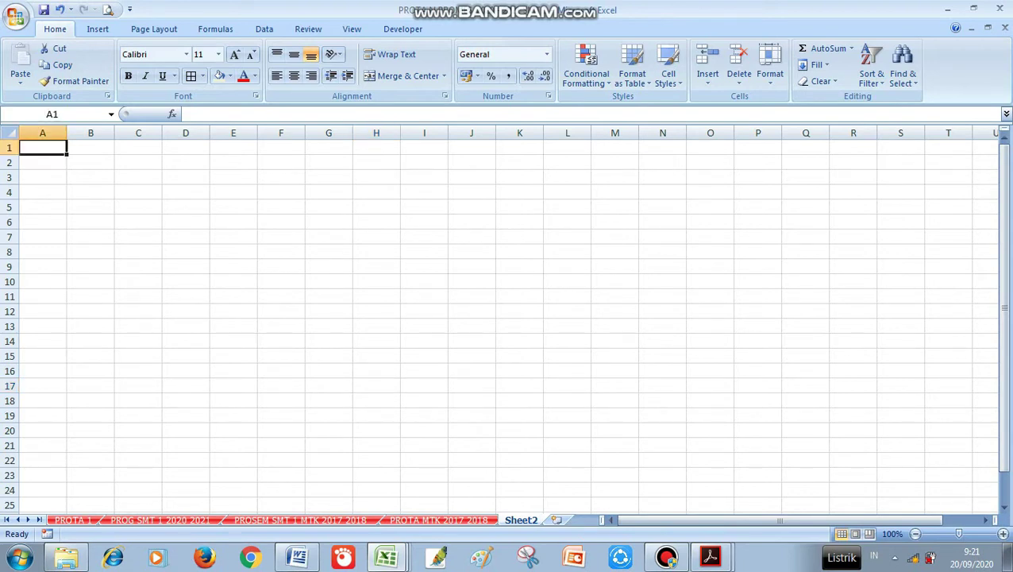
text(PROG)
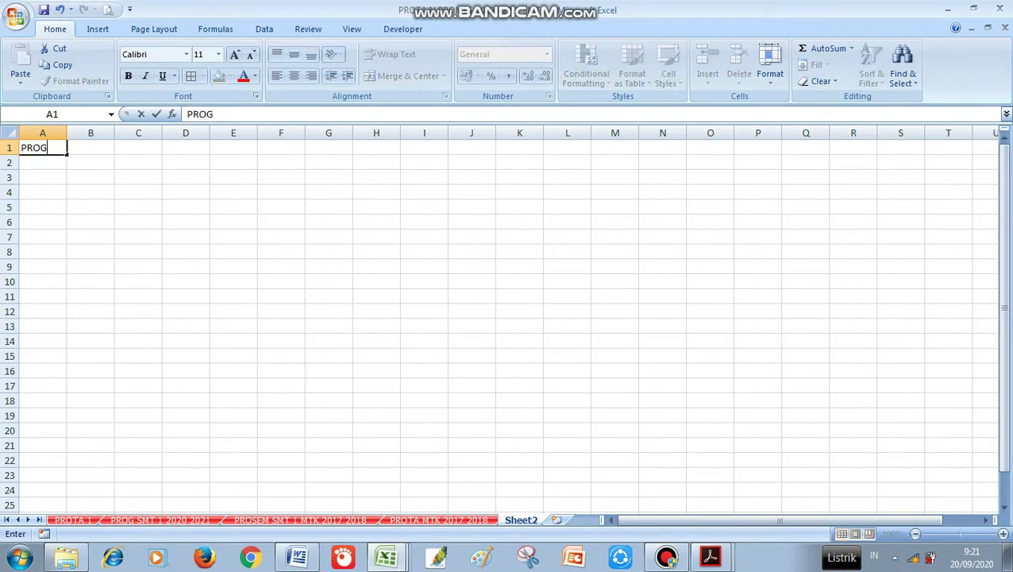
text(RAM TAHUNA)
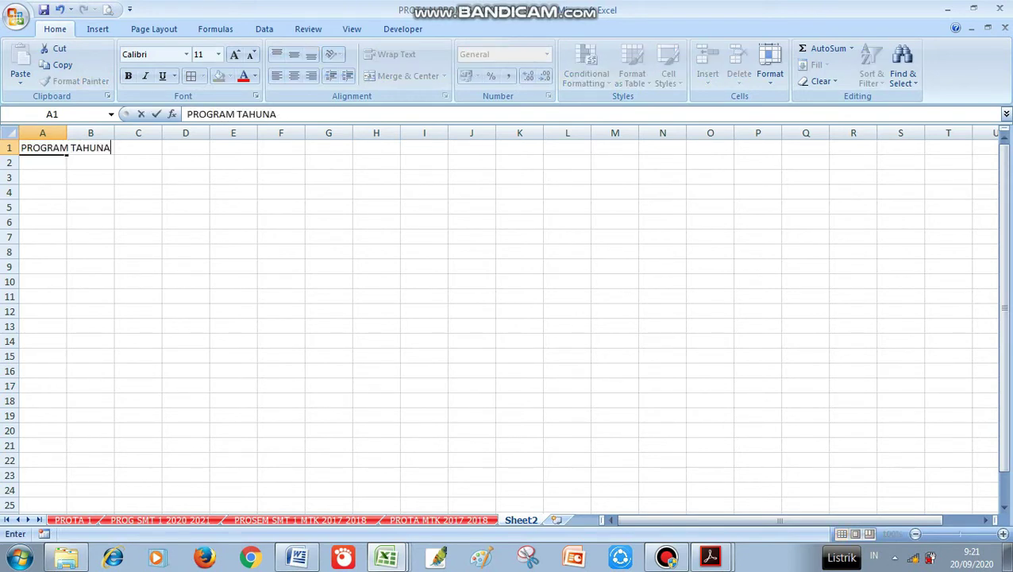
text(N ( PROTA ))
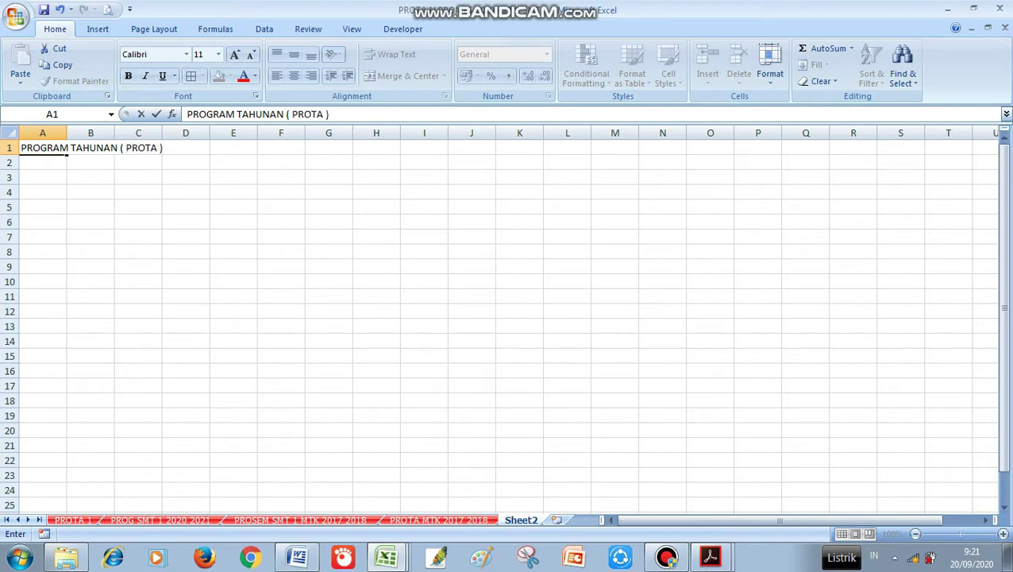
click(90, 162)
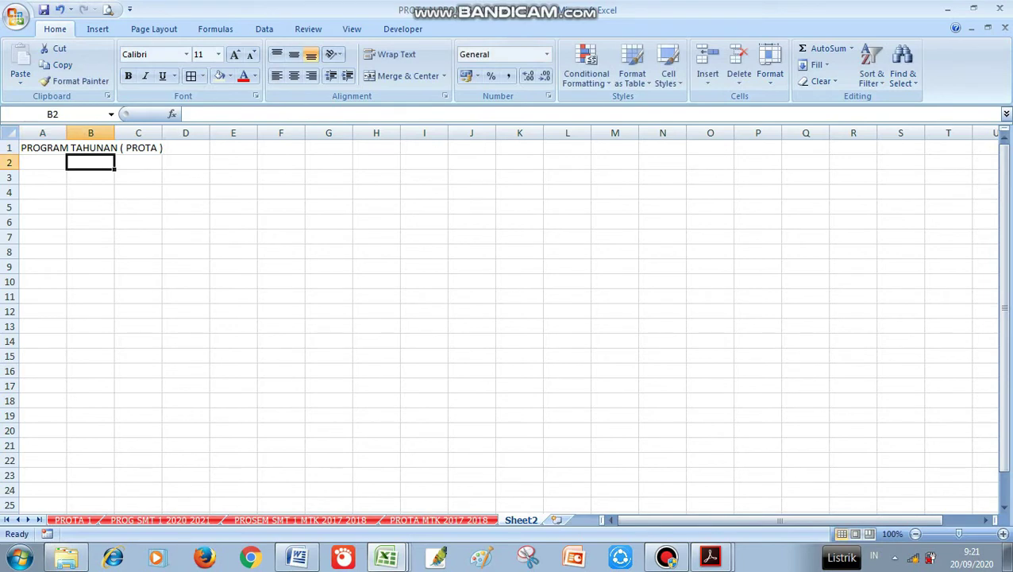
Enter the labels "Satuan Pendidikan", "Kelas" and "Tahun Pelajaran" in A3:A5 and widen column A to fit them
click(43, 177)
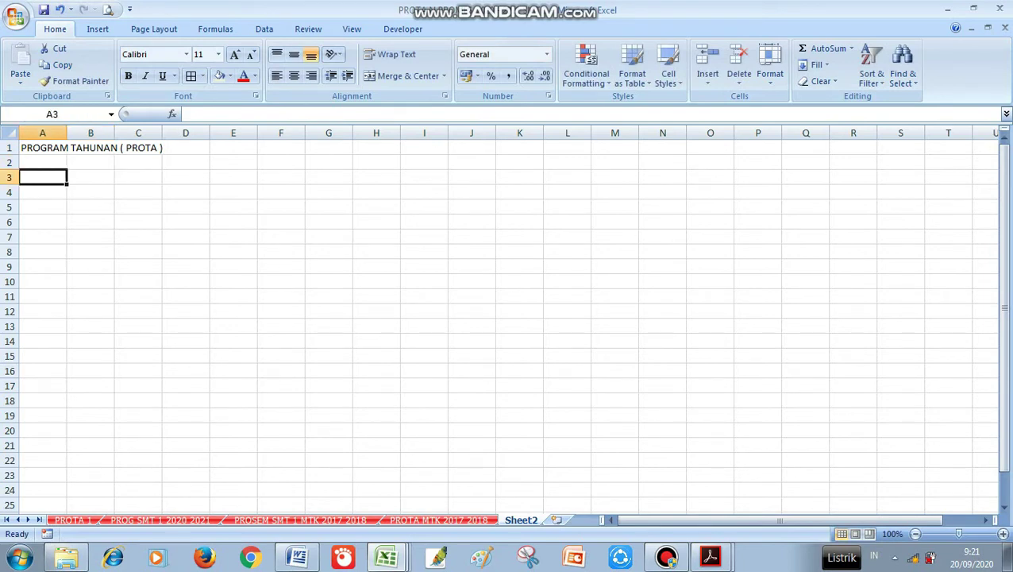
text(Satu)
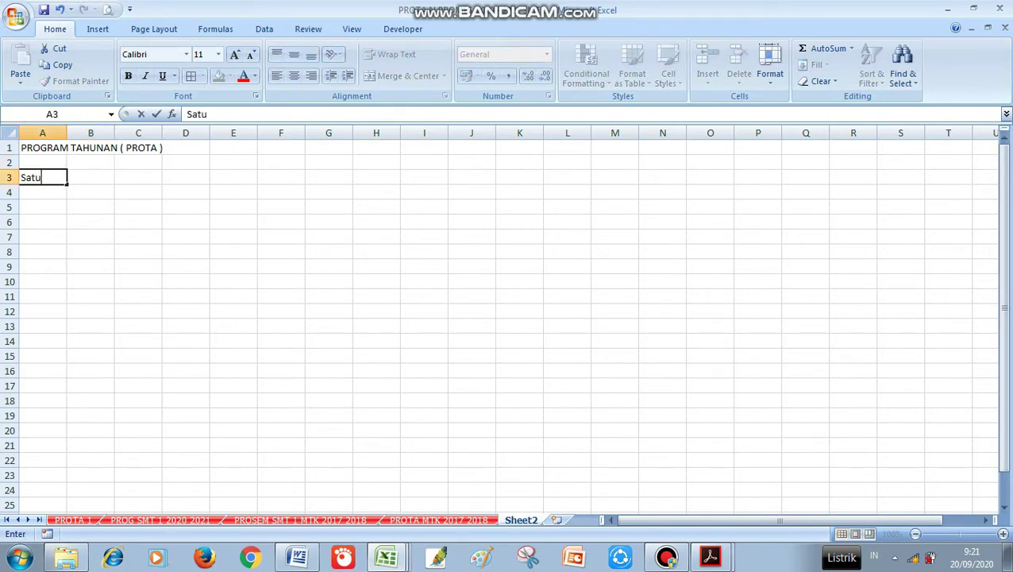
text(an Pendidikan)
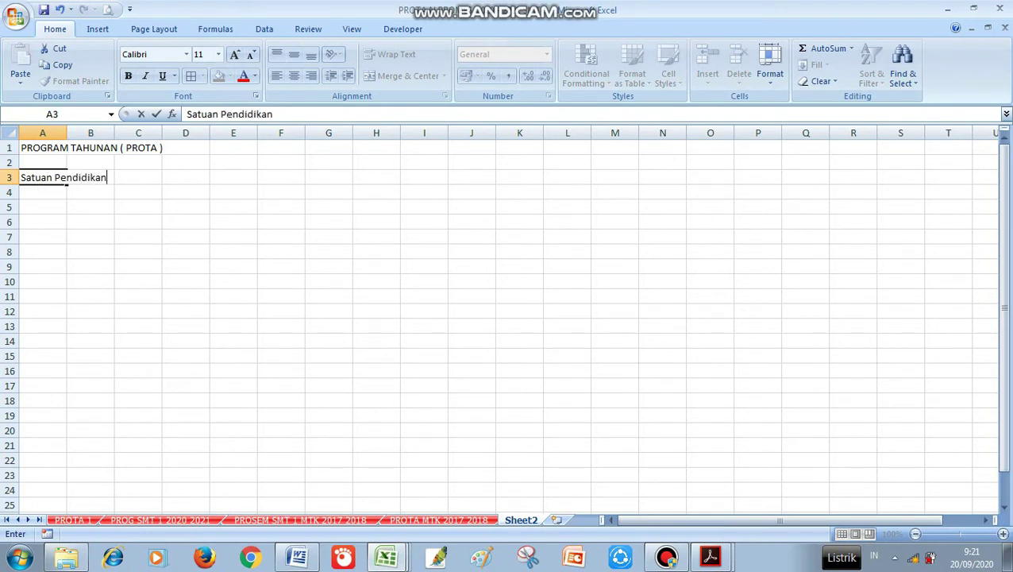
key(Return)
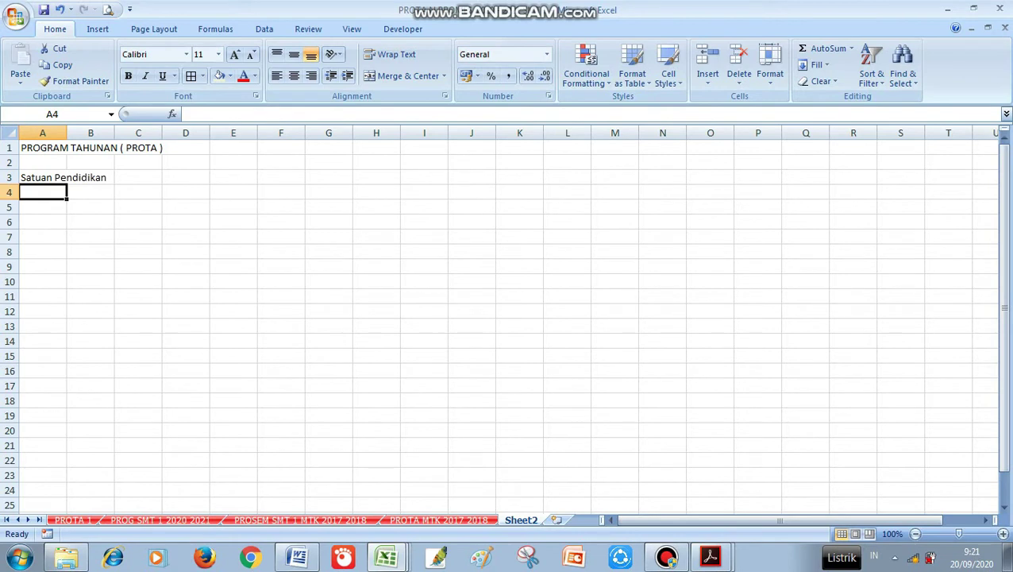
text(Kelas)
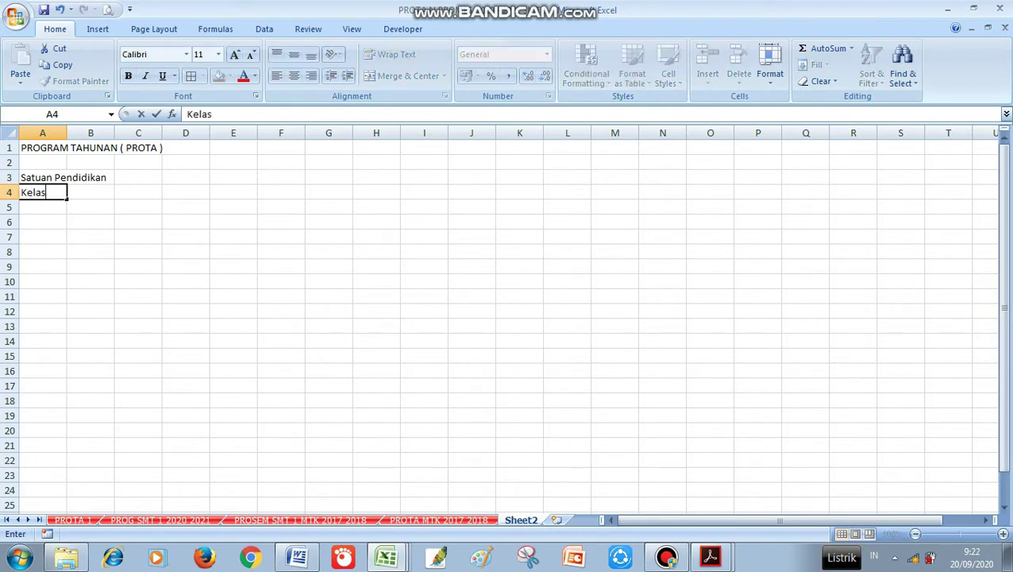
key(Return)
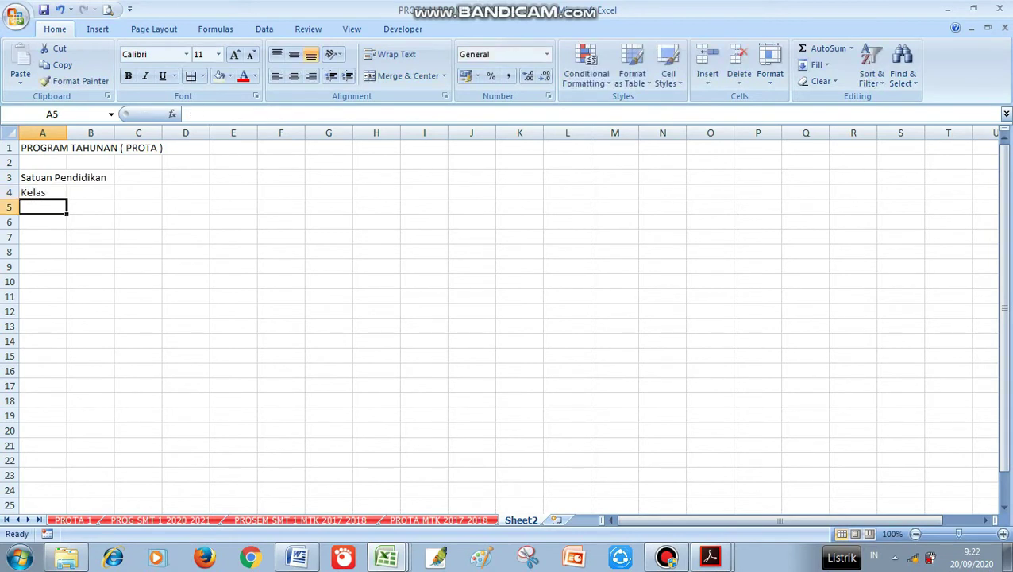
text(Ta)
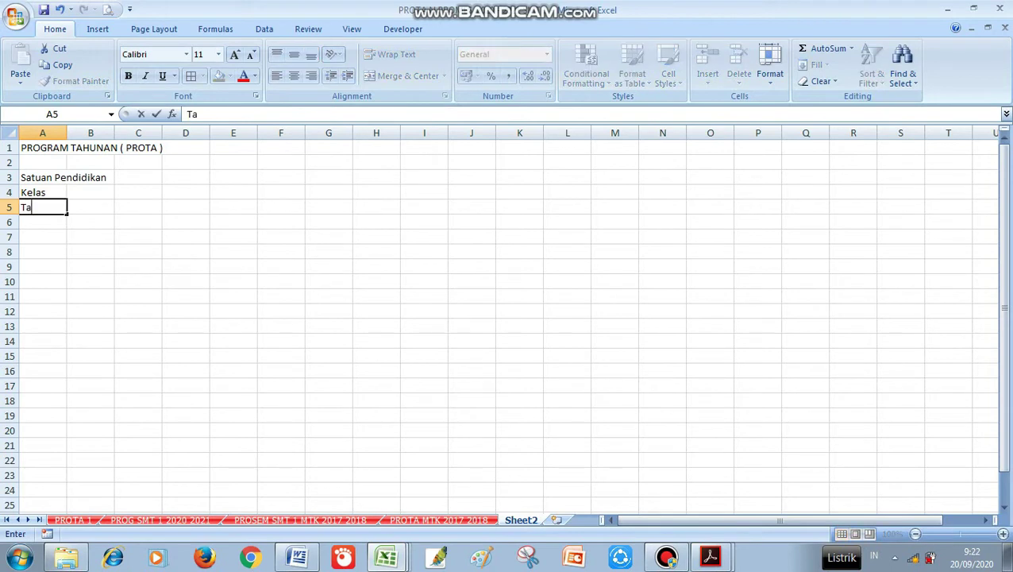
text(hun Pelajaran)
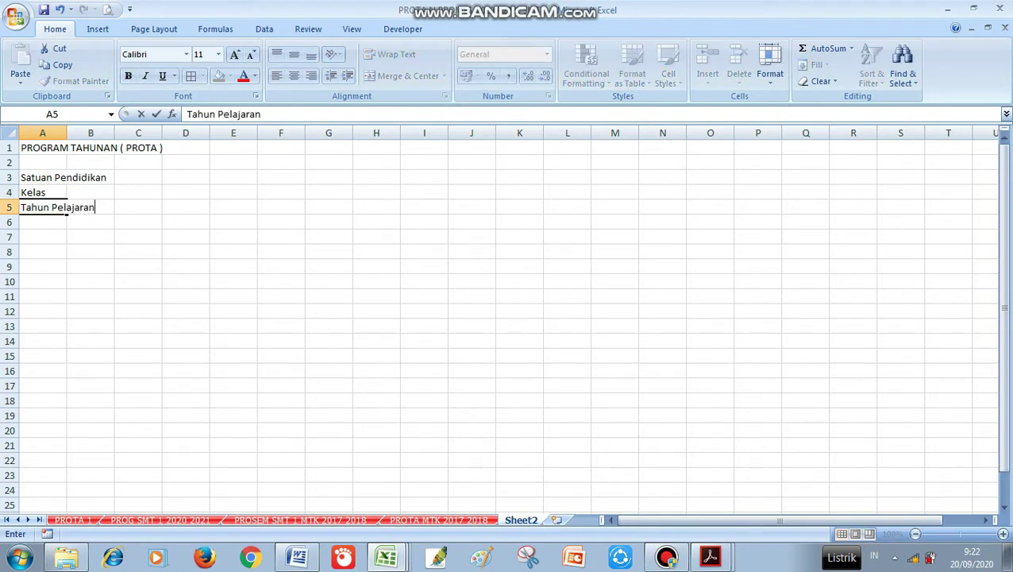
drag(42, 133, 127, 133)
click(138, 192)
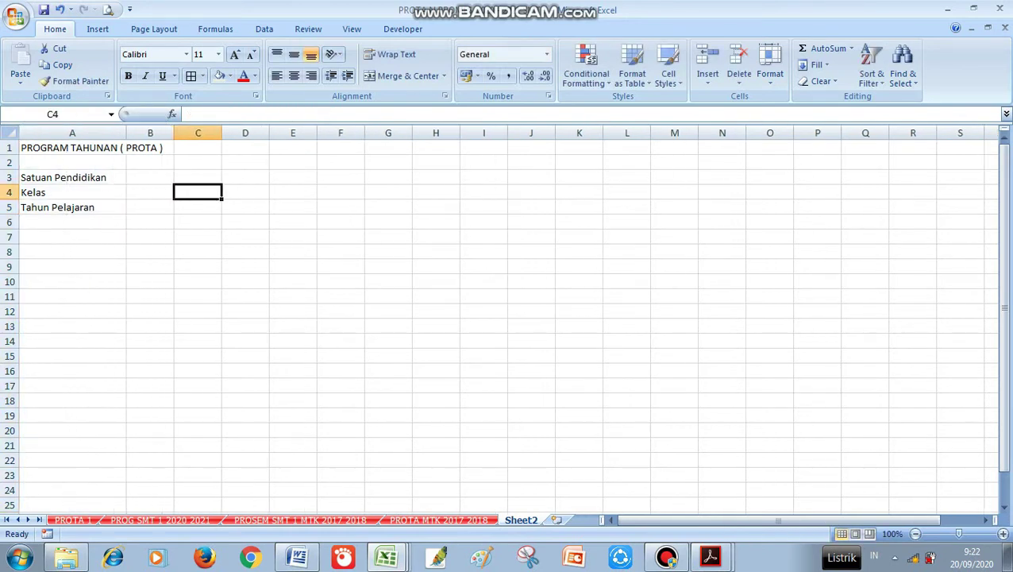
Fill C3:C5 with ": SD NEGERI 240 TASSOSO", ": V (LIMA )" and ": 2020 / 2021"
click(150, 206)
click(198, 177)
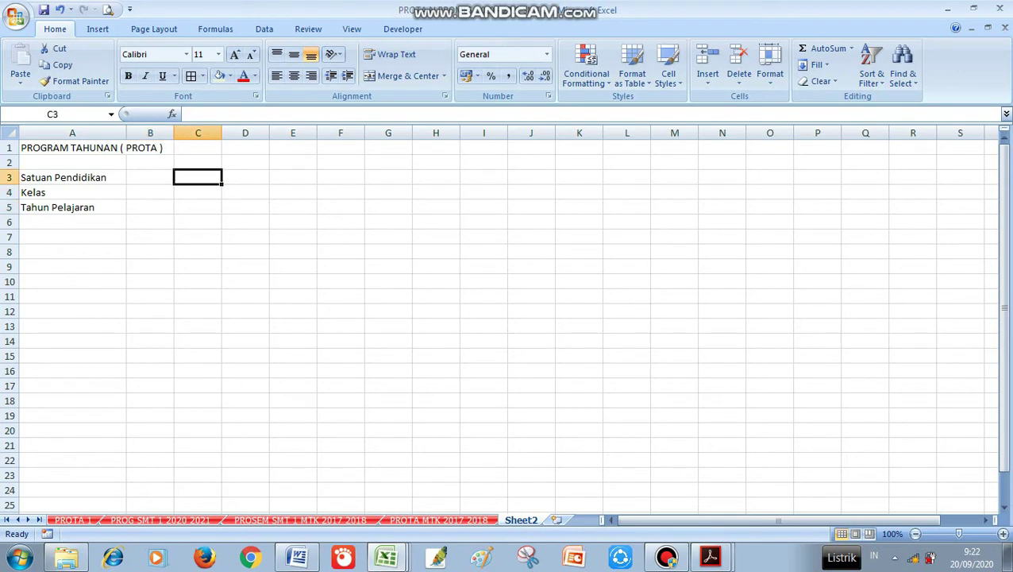
text(:)
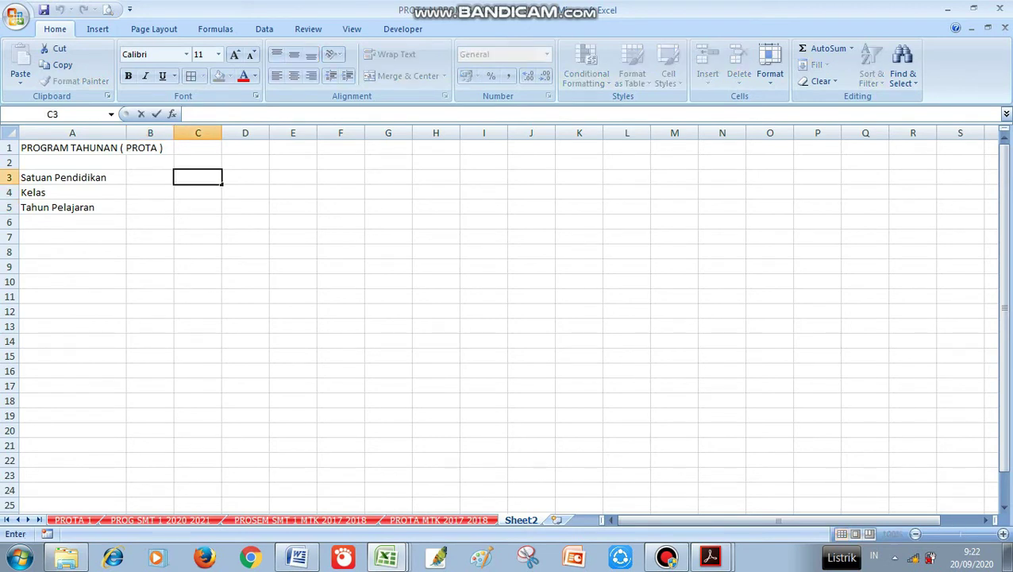
text( SD NEGERI 2)
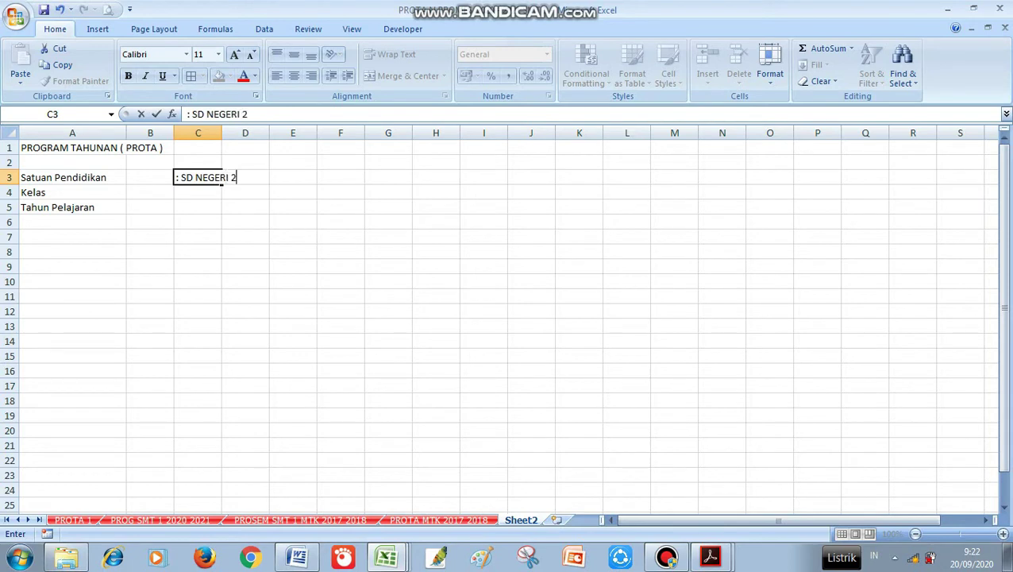
text(40 TASSOSO)
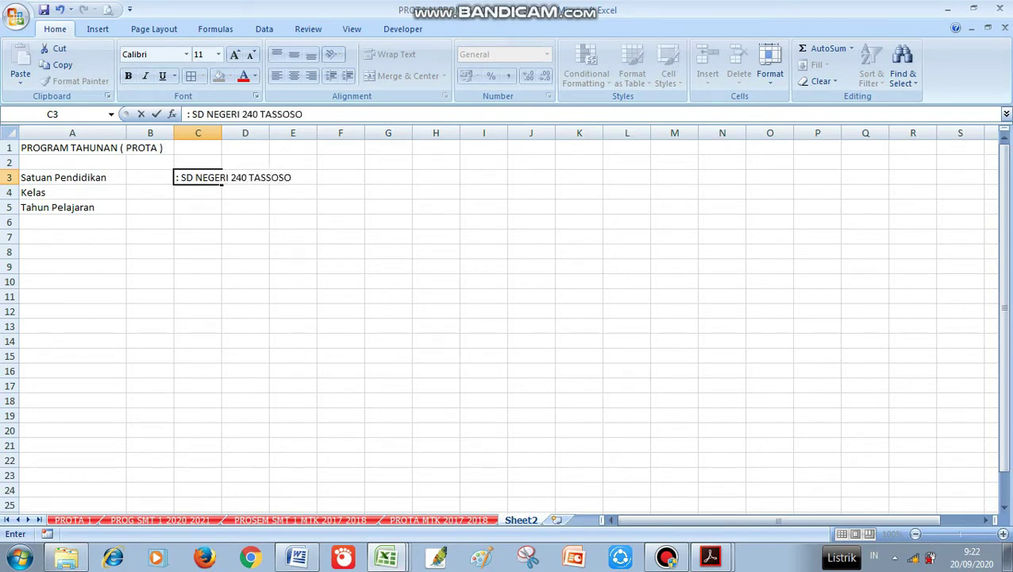
key(Return)
text(:)
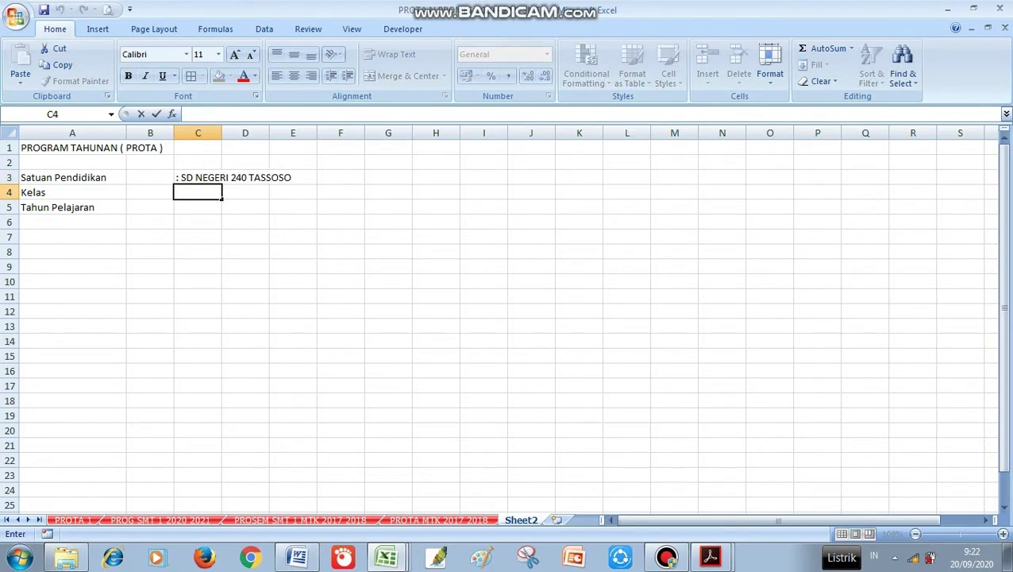
text( V (LIMA ))
key(Return)
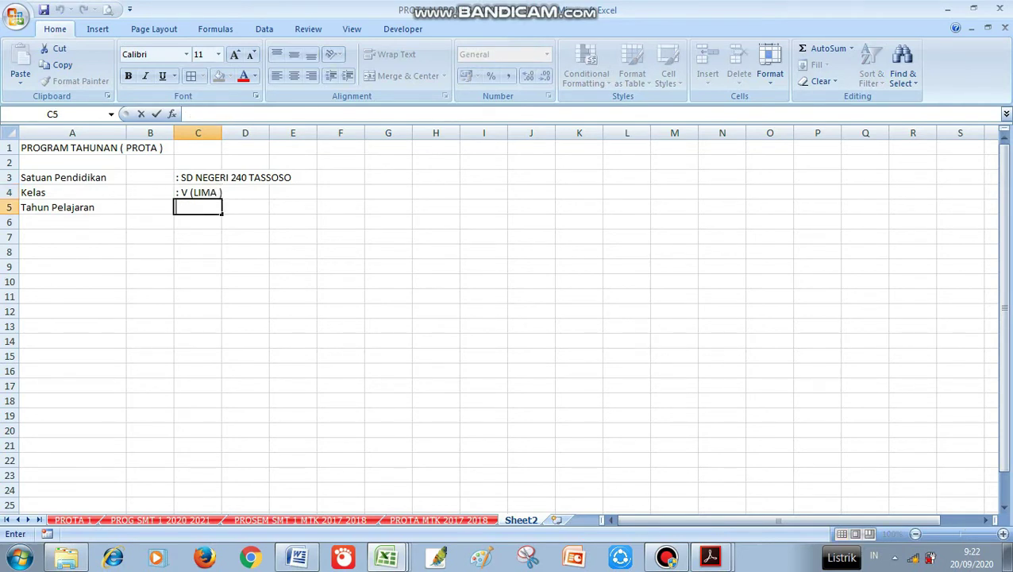
text(: 2020 / 2021)
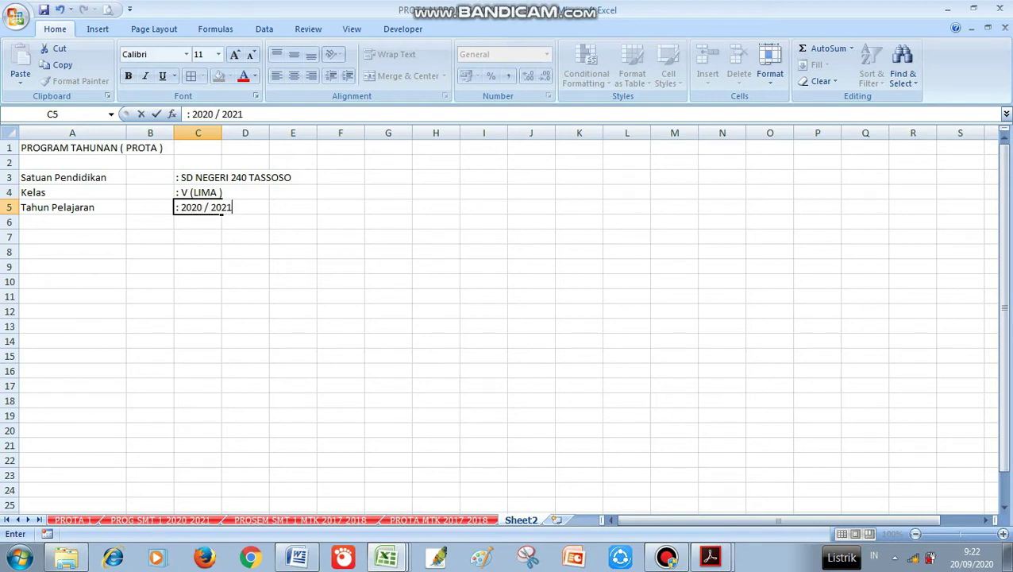
Enter the table headers "NO" in A7 and "TEMA" in B7
click(73, 251)
click(73, 237)
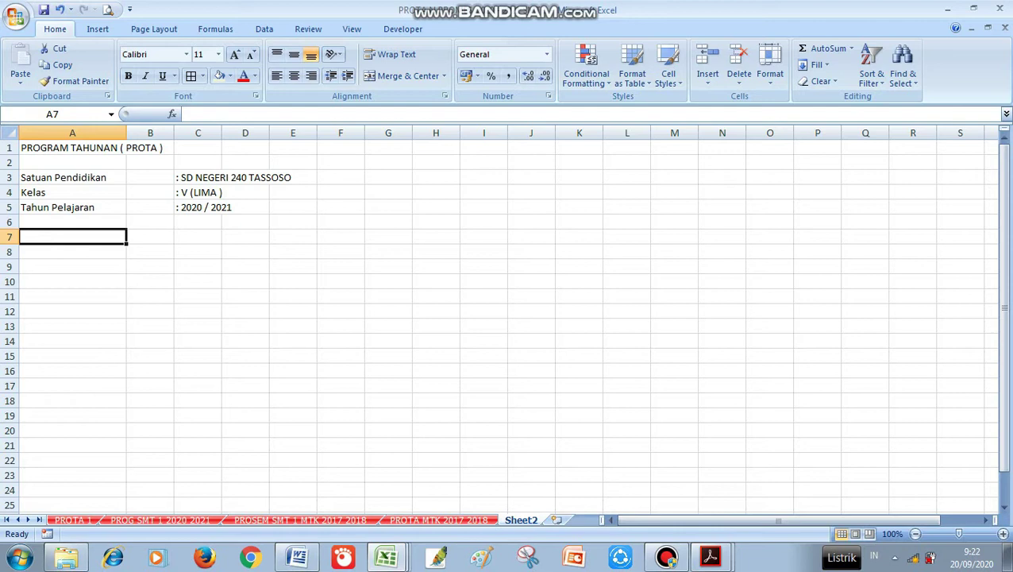
text(NO)
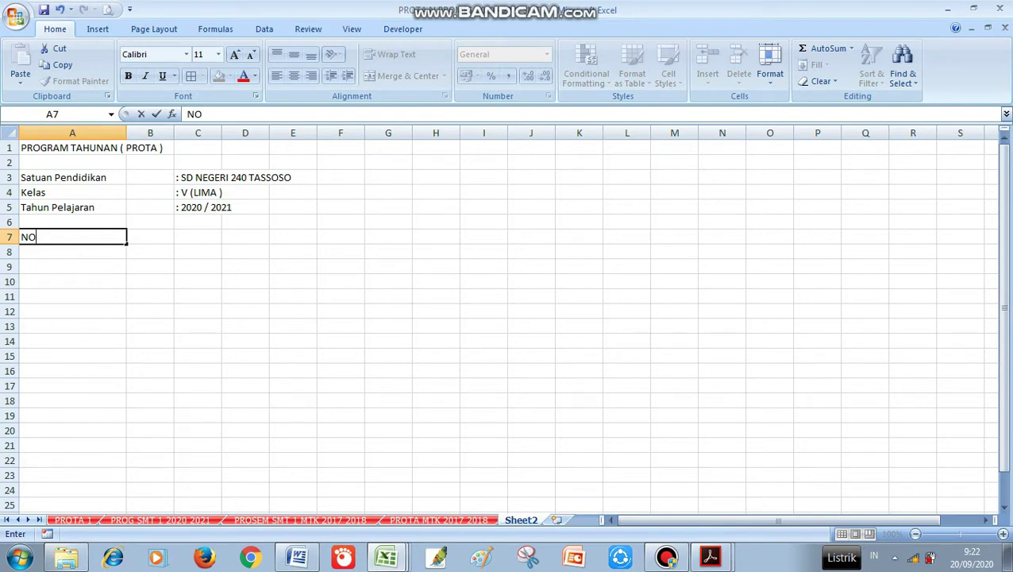
key(Tab)
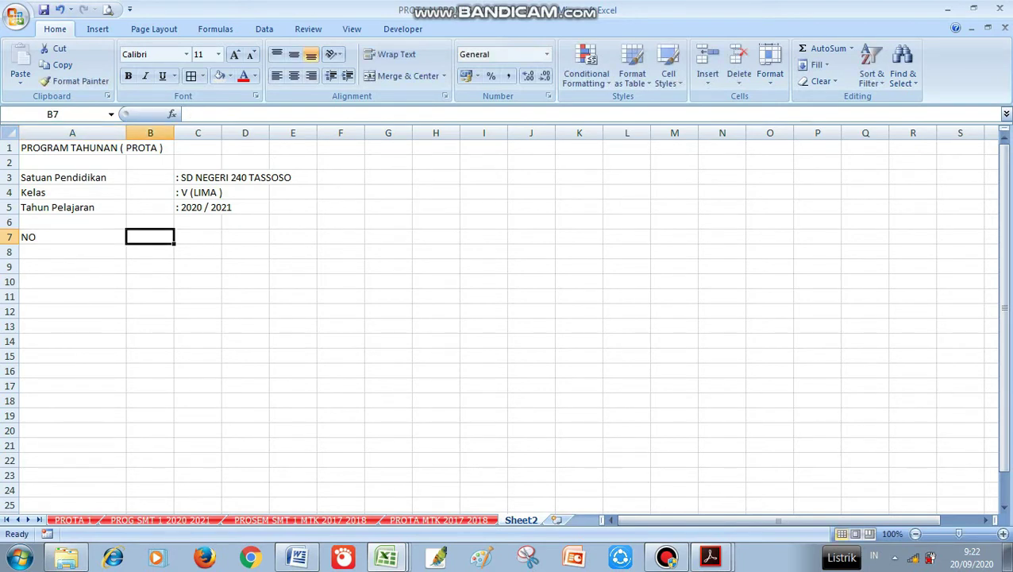
text(TEMA)
key(Tab)
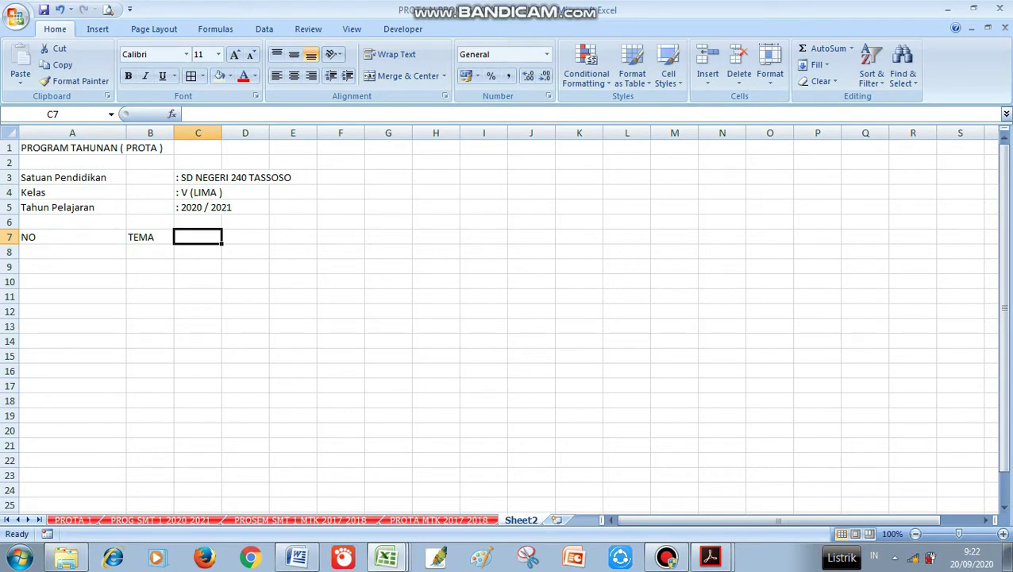
Widen columns B and C, and move the school, class and year values from C3:C5 to B3:B5
drag(174, 133, 267, 133)
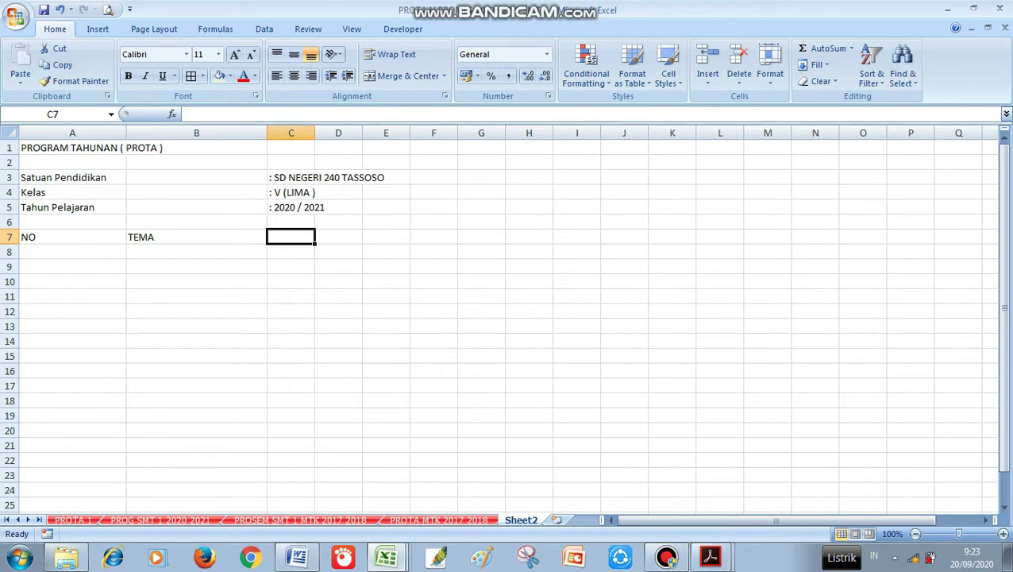
drag(314, 132, 387, 133)
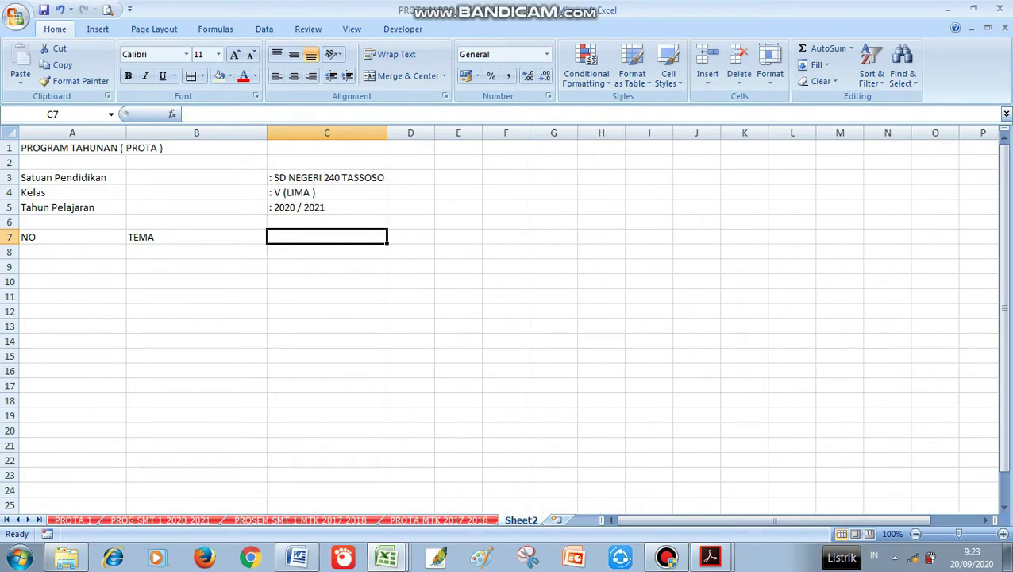
drag(326, 177, 326, 207)
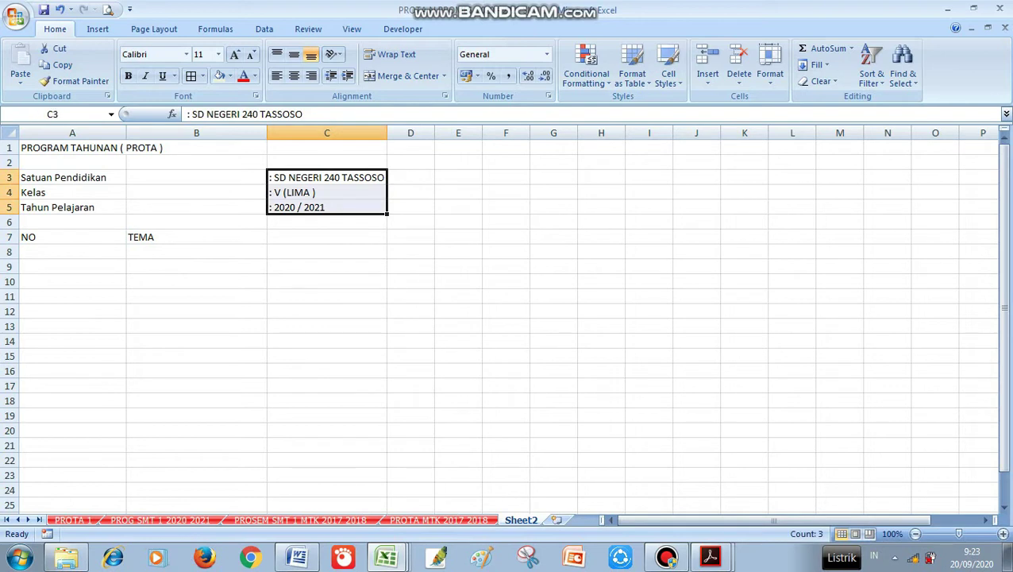
mouse_move(268, 191)
mouse_down()
mouse_move(262, 169)
mouse_move(262, 191)
mouse_up()
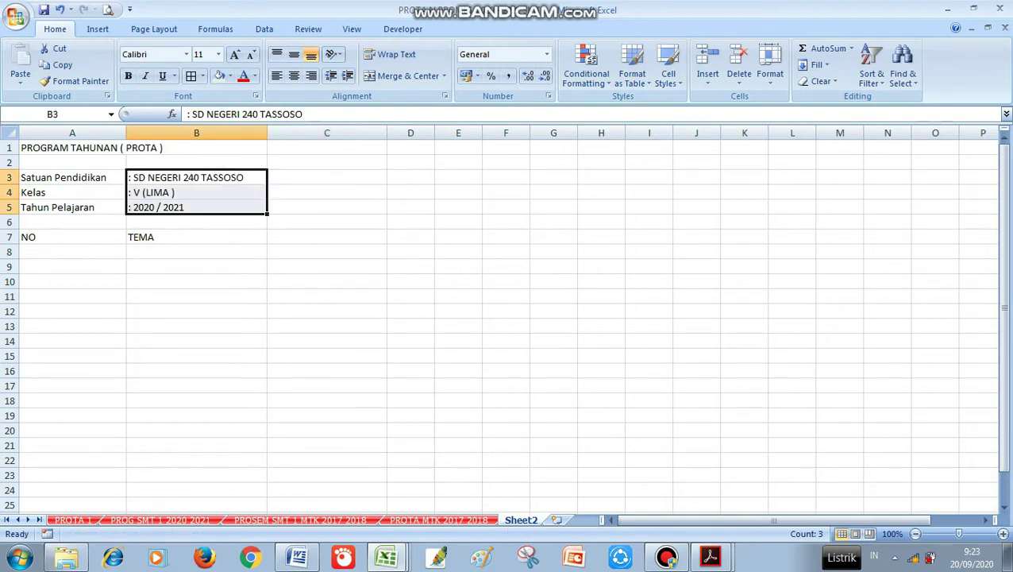
Enter the header "SUB TEMA" in C7, beside the TEMA header
click(196, 236)
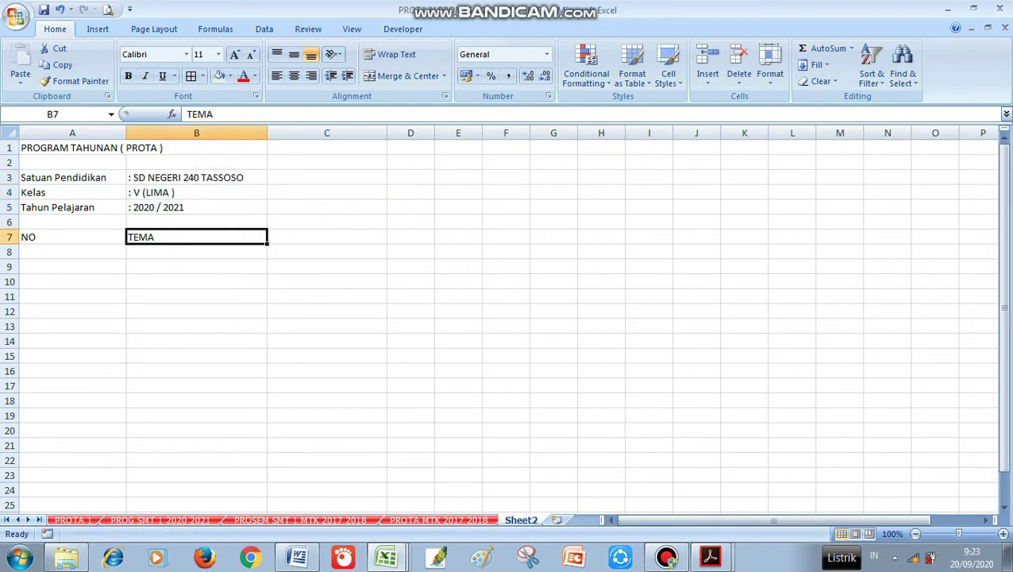
click(326, 221)
click(326, 237)
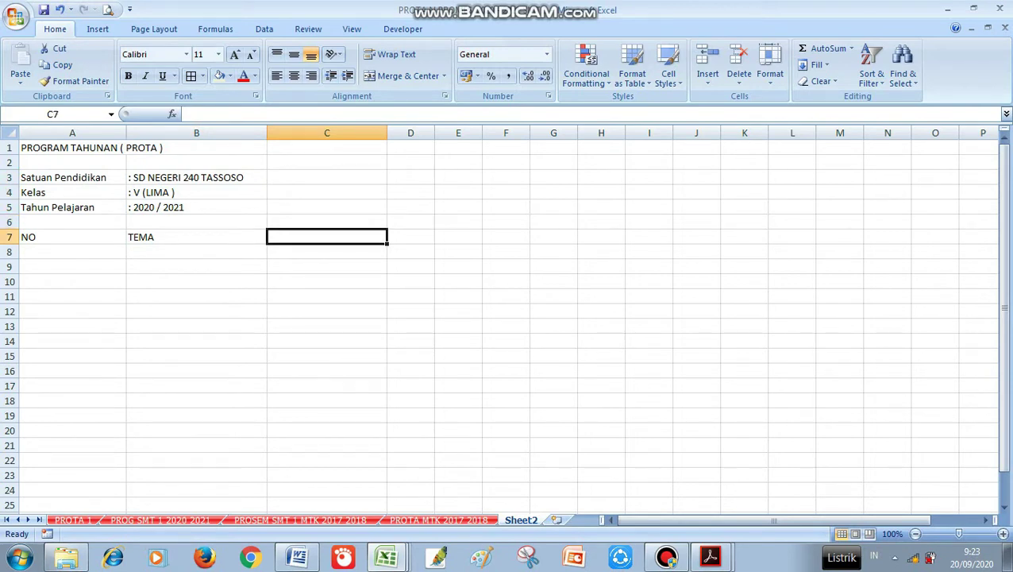
text(SUB TEMA)
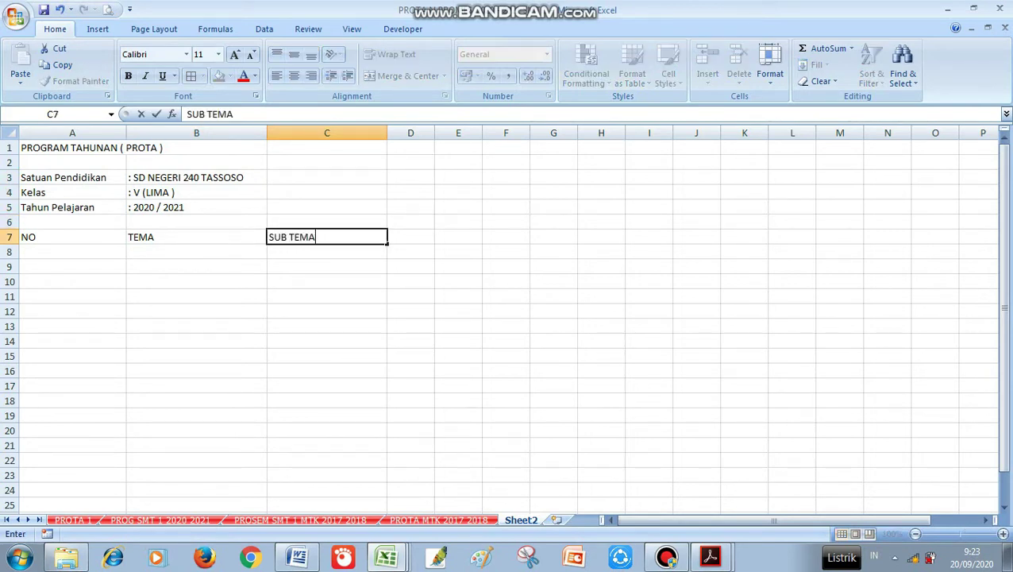
click(410, 237)
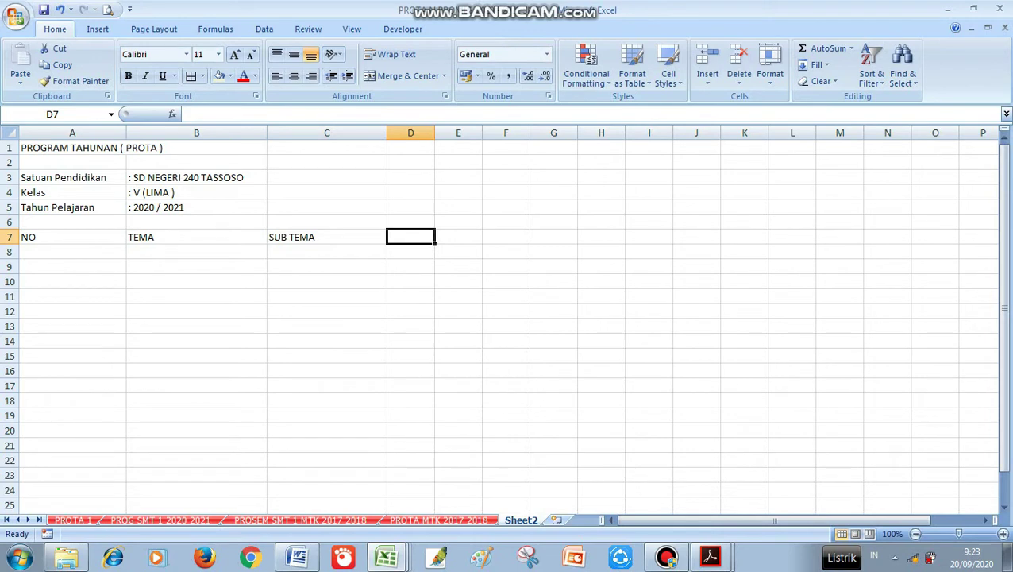
Enter the header "ALOKASI WAKTU ( ME )" in D7 and widen column D to fit it
text(ALOKASI)
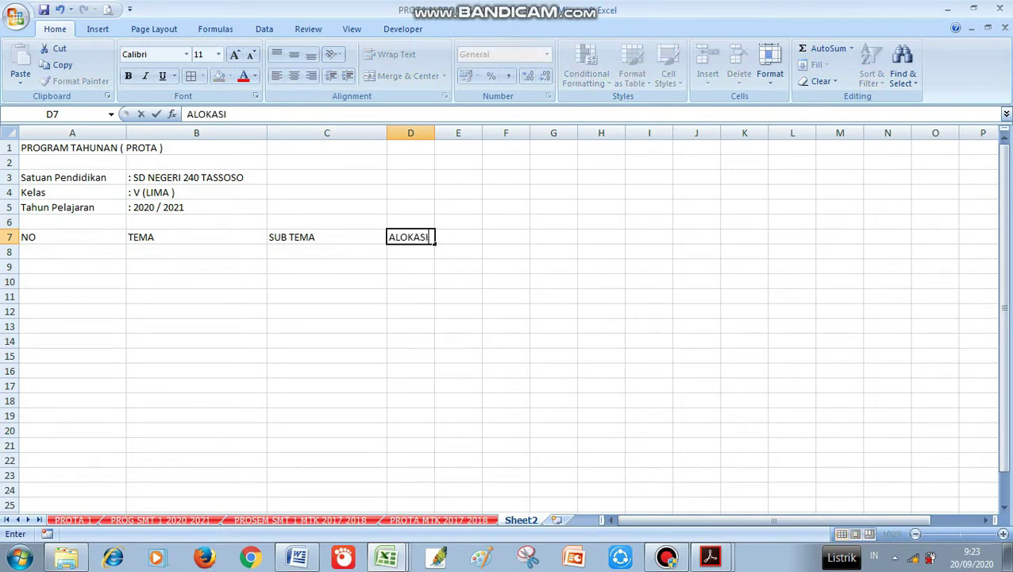
text( WAKTU )
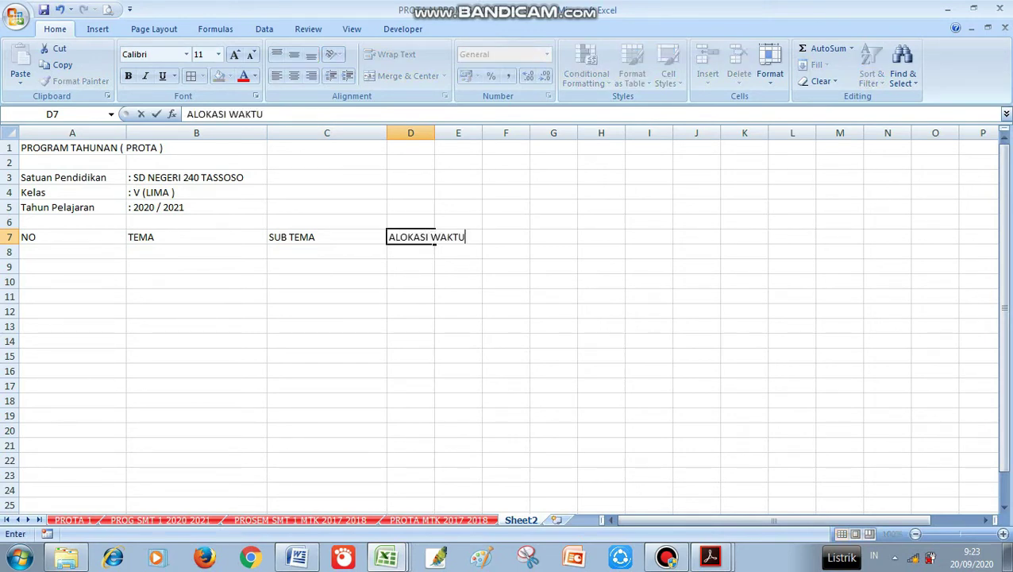
text(( ME ))
click(458, 177)
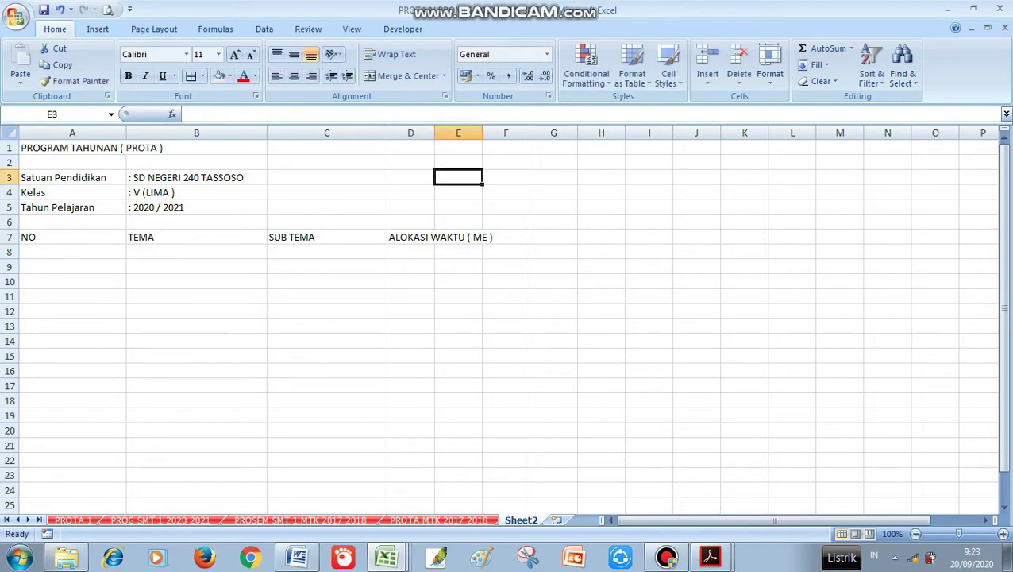
drag(434, 132, 502, 132)
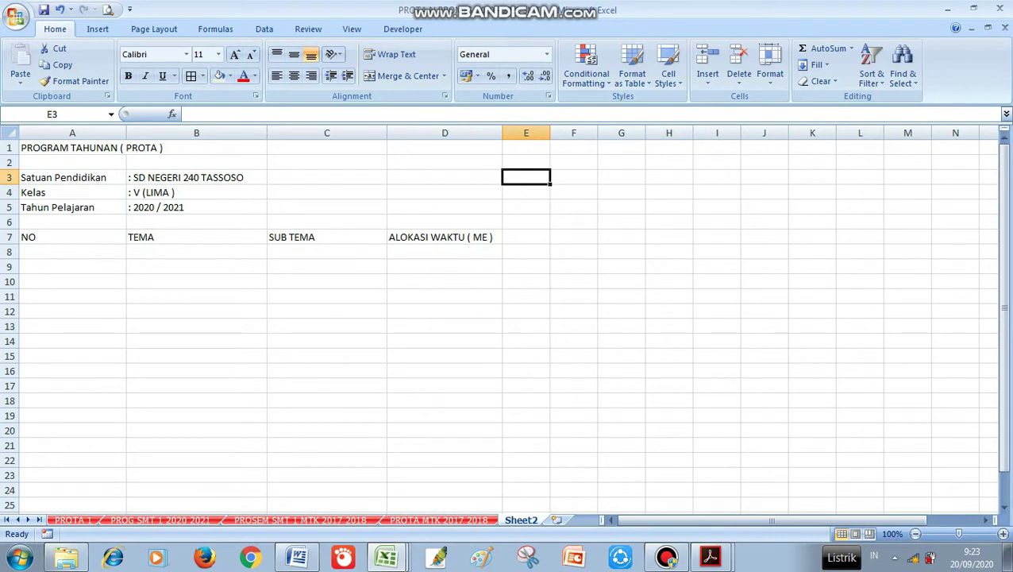
Apply borders to all cells of the table range A7:D22
drag(71, 236, 445, 461)
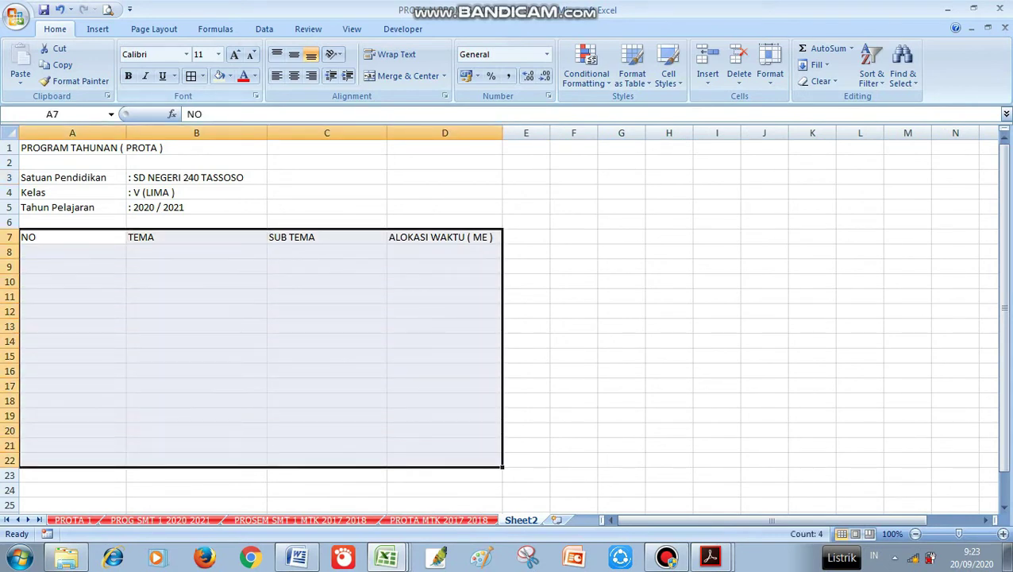
click(190, 75)
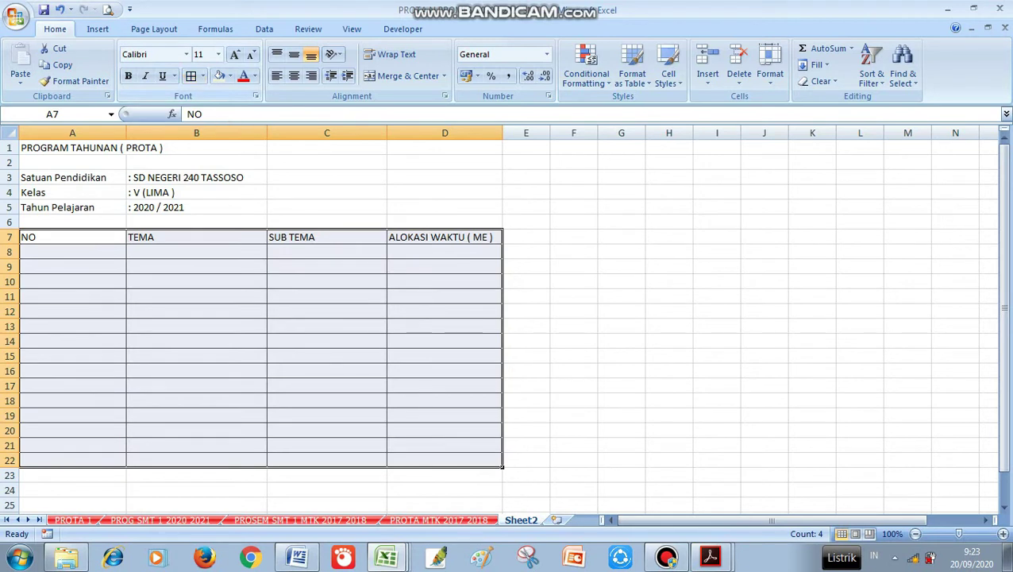
click(265, 270)
Center the table headers in A7:D7 horizontally and make row 7 slightly taller
drag(32, 236, 445, 236)
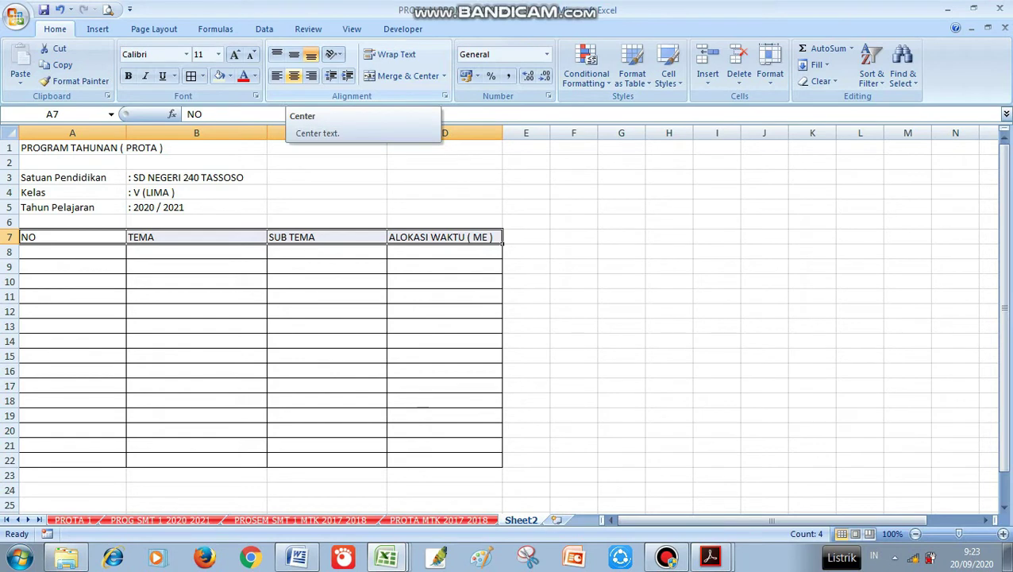
click(294, 76)
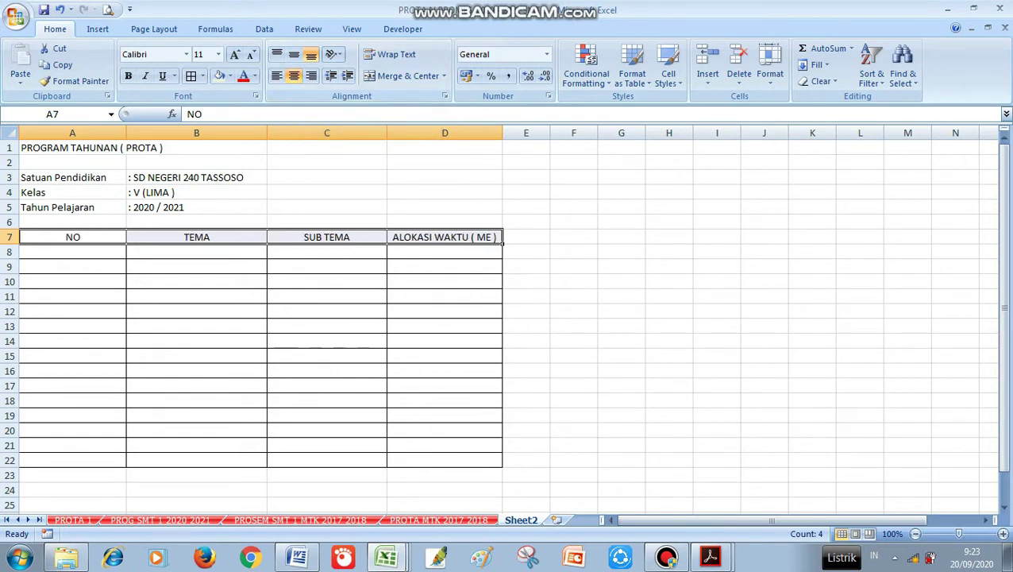
drag(9, 244, 10, 250)
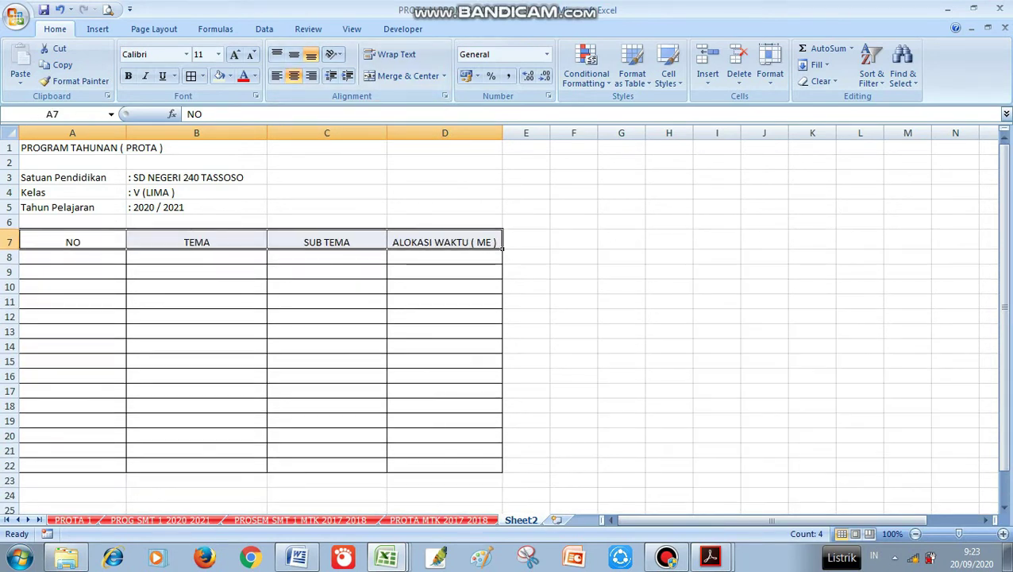
Middle-align the headers in A7:D7 vertically and fill these cells with yellow
drag(72, 242, 445, 243)
click(294, 54)
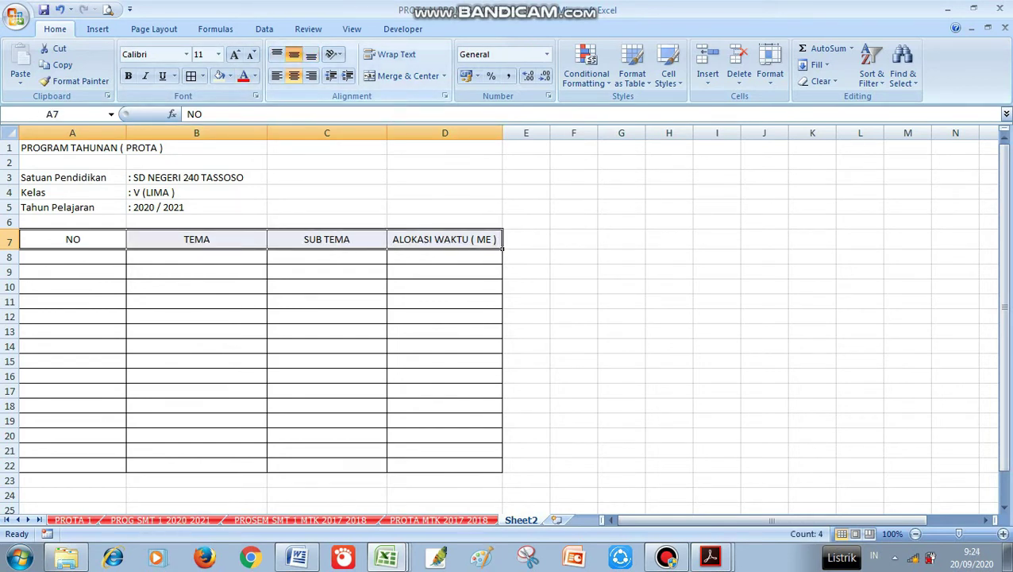
click(229, 76)
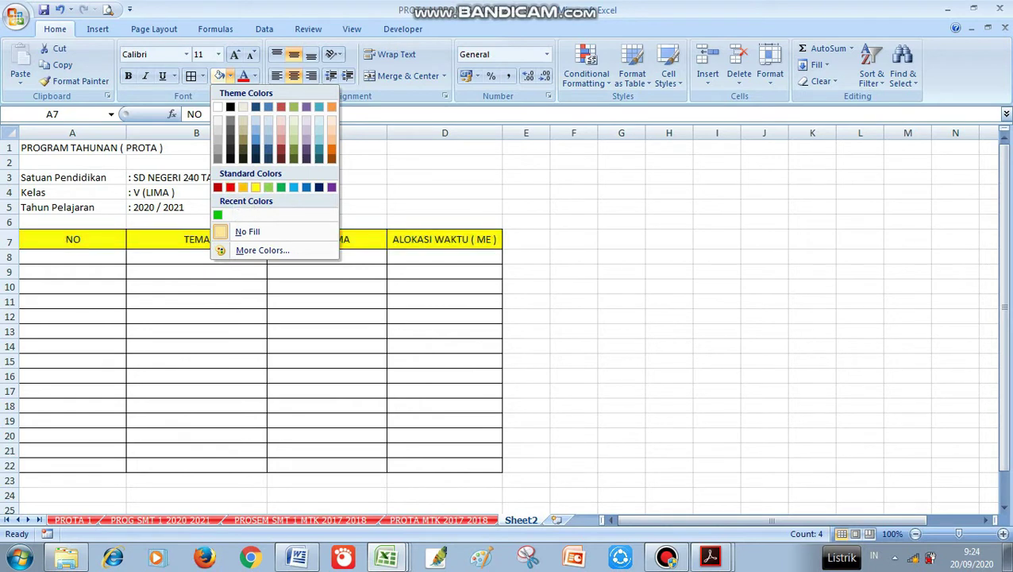
click(255, 188)
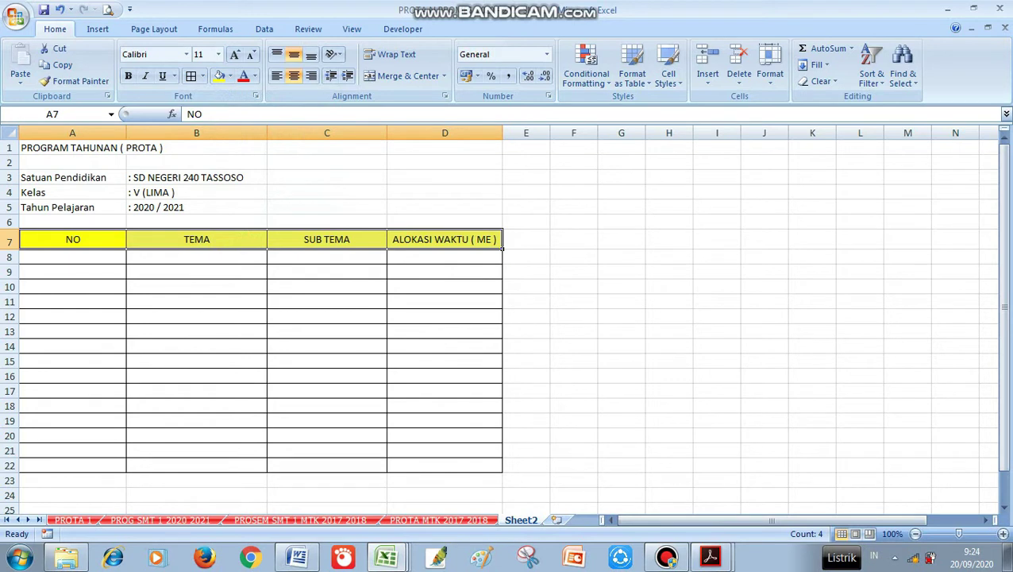
Enter 1 in A8 and the theme "ORGAN GERAK HEWAN DAN MANUSIA" in B8, and widen column B to fit the theme
click(72, 256)
text(1)
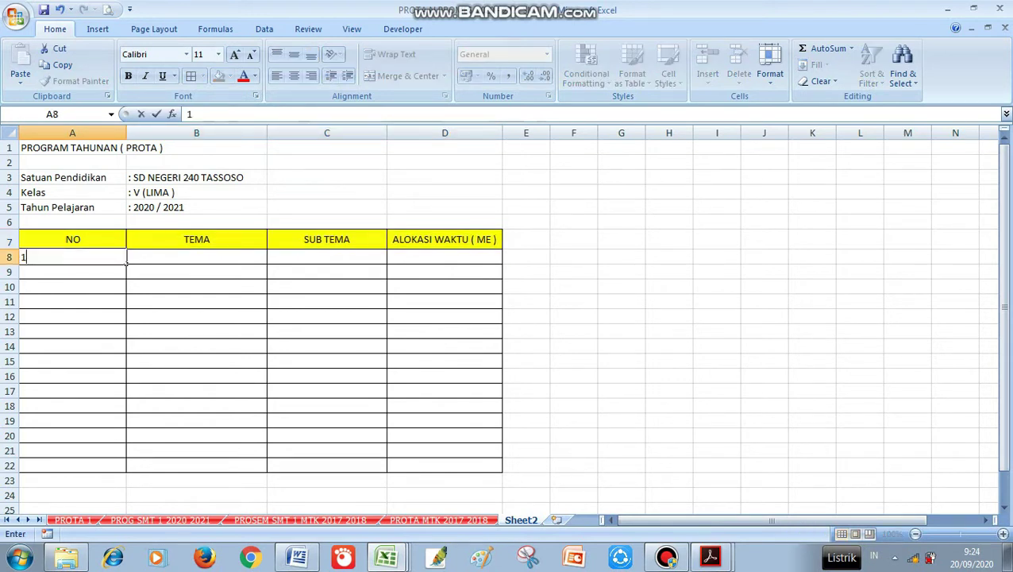
key(Tab)
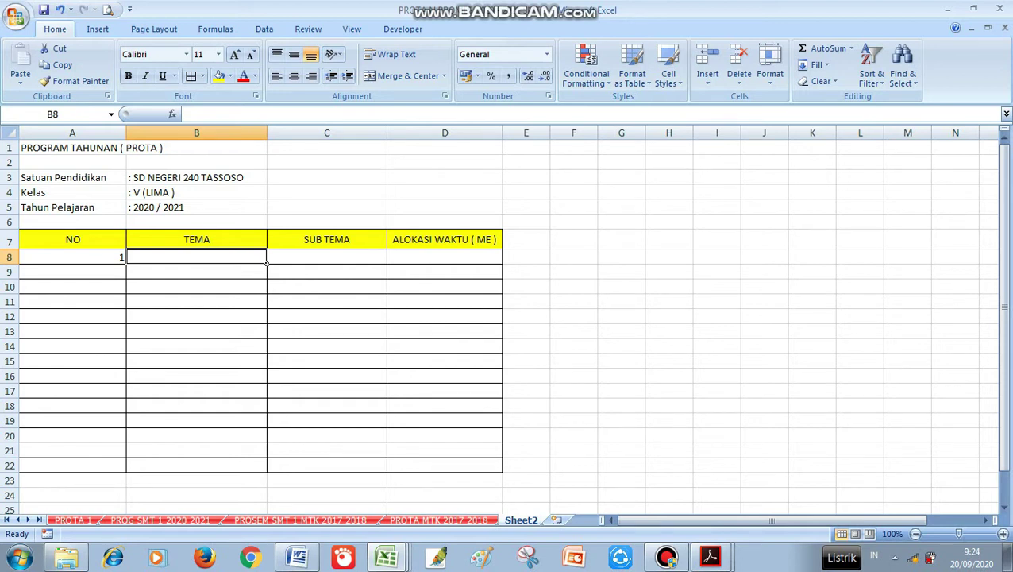
text(ORGAN)
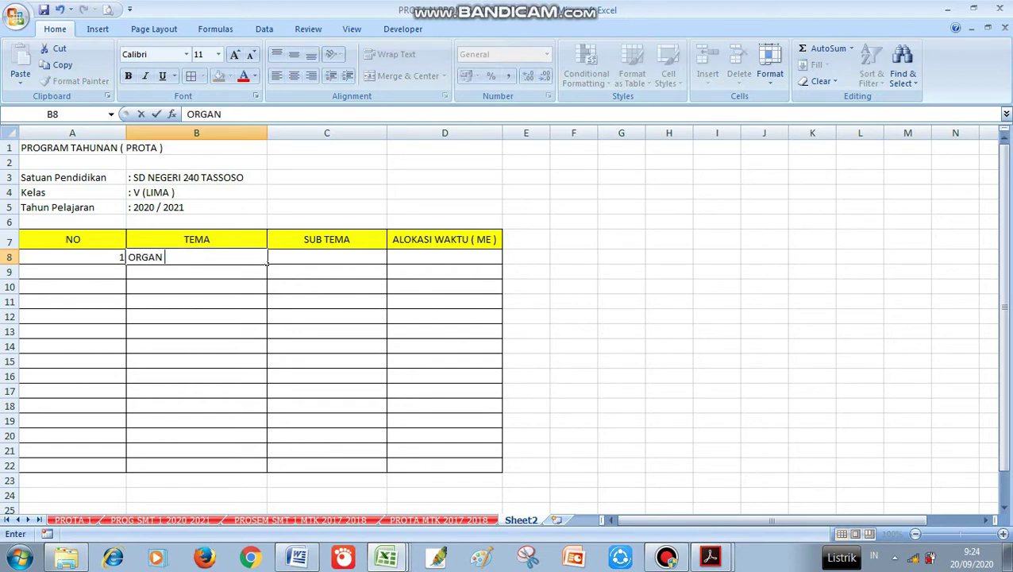
text( GERAK HEWAN DAN MANUSIA)
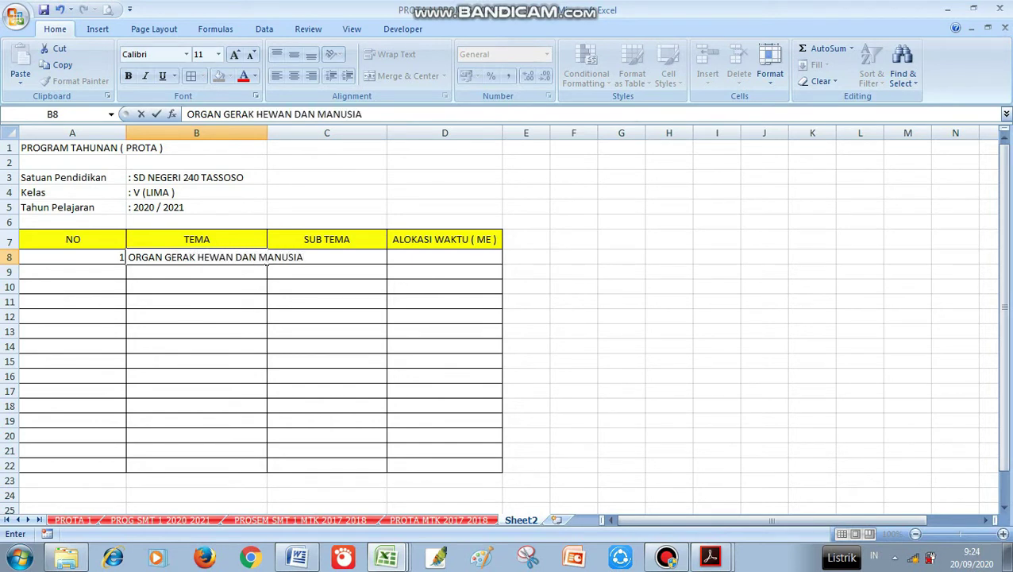
click(265, 303)
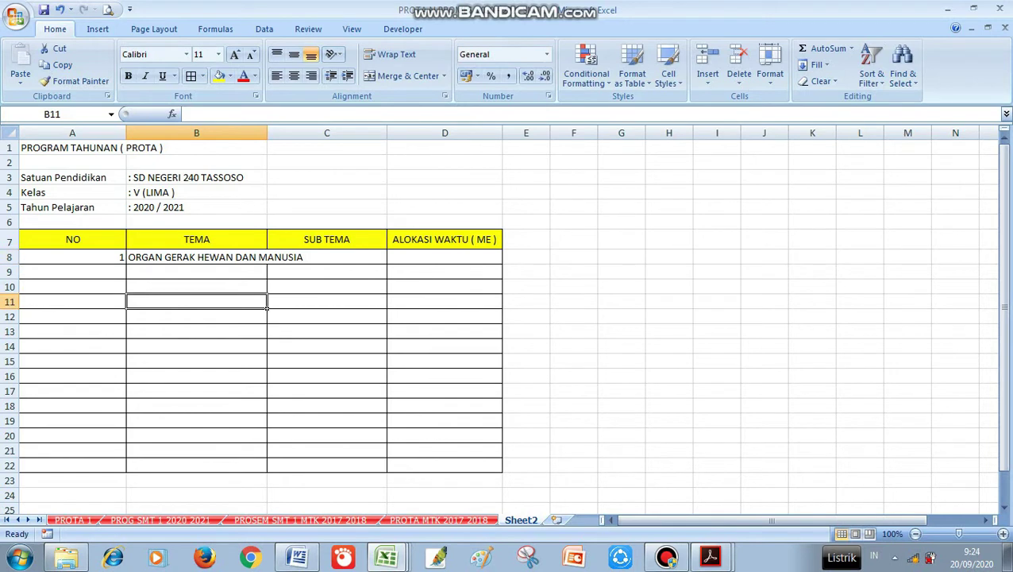
drag(267, 307, 308, 307)
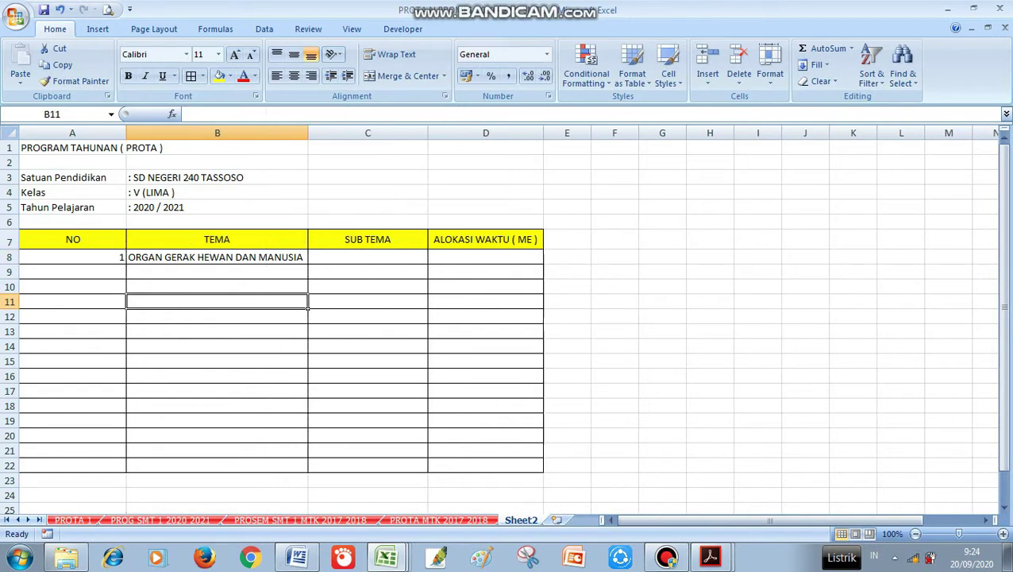
click(217, 272)
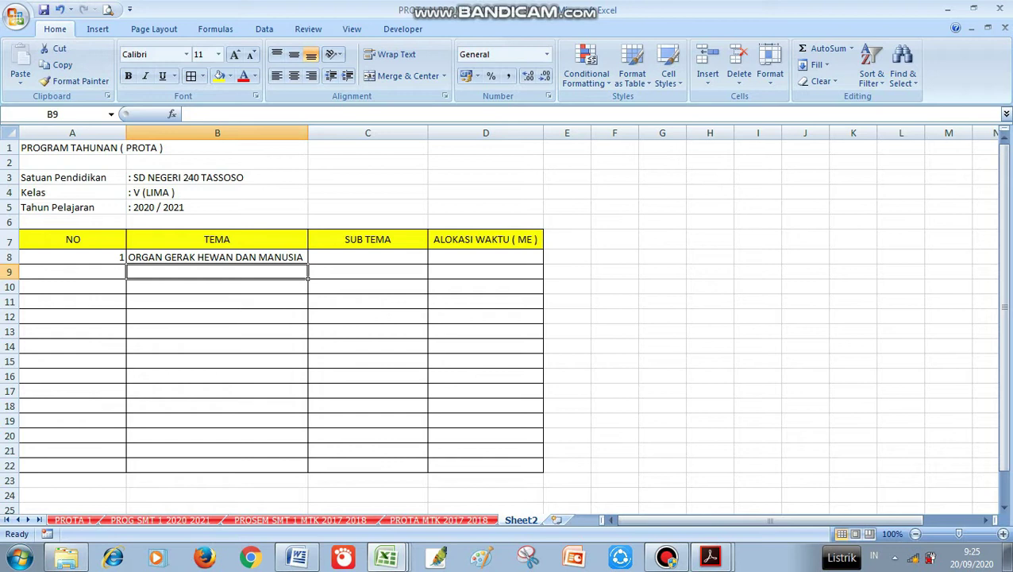
Enter the sub-theme number "1." in C8 and keep that cell selected
click(368, 256)
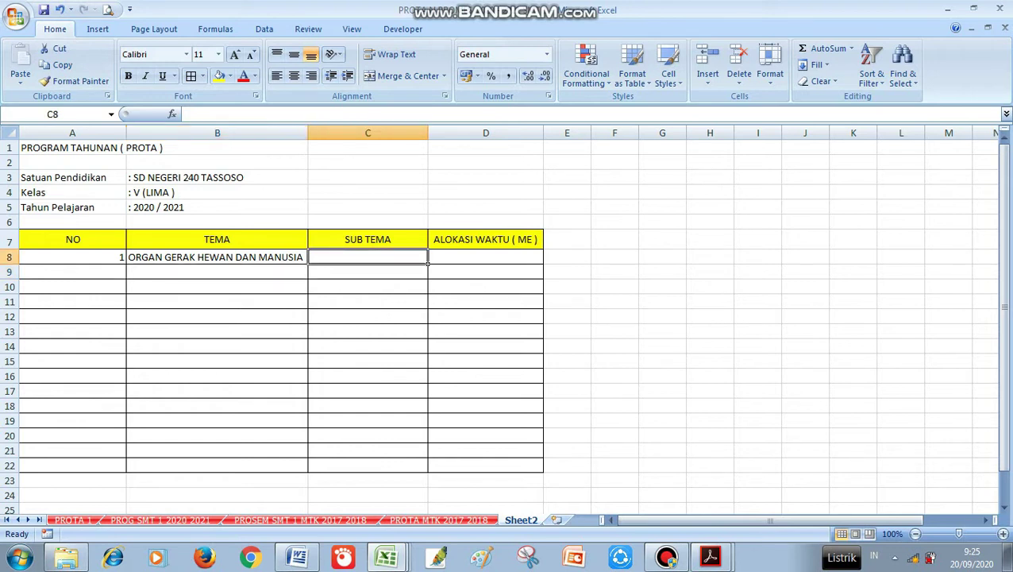
text(1.)
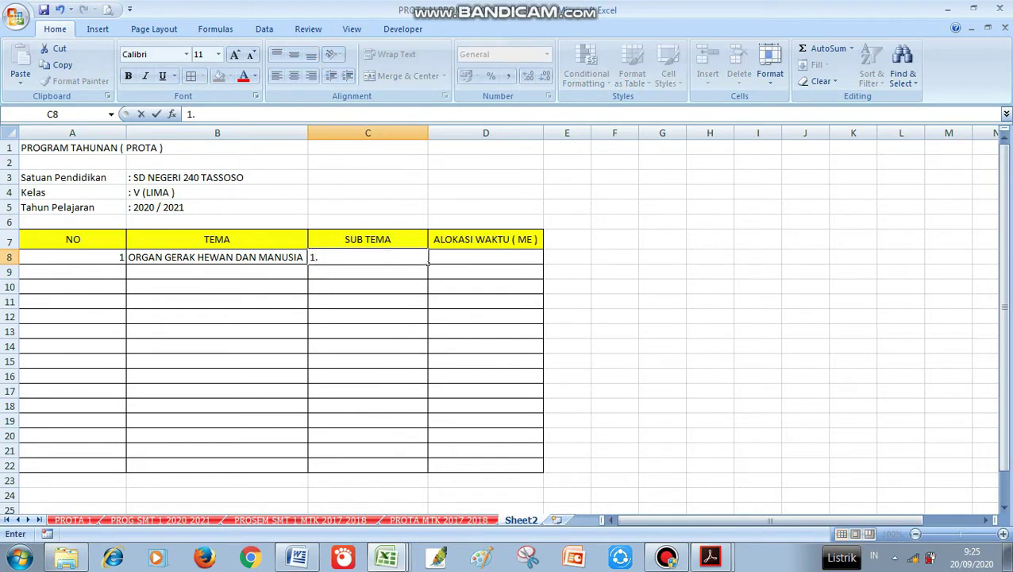
key(Return)
key(Up)
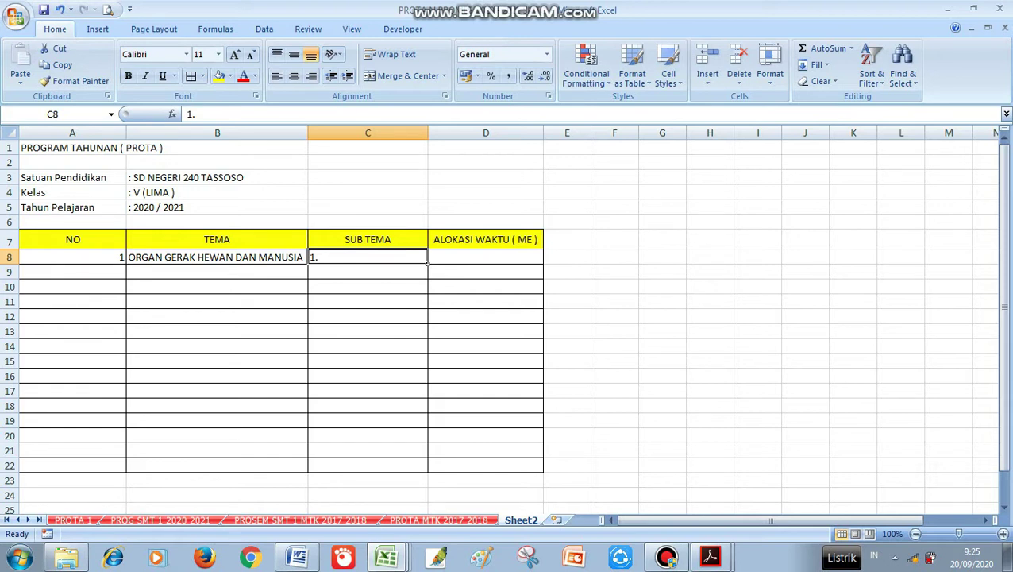
Copy "Organ Gerak Hewan" from the Subtema 1 entry of Kelas V Tema 1 BG.pdf in Acrobat Reader and append it to "1." in Excel cell C8
click(710, 556)
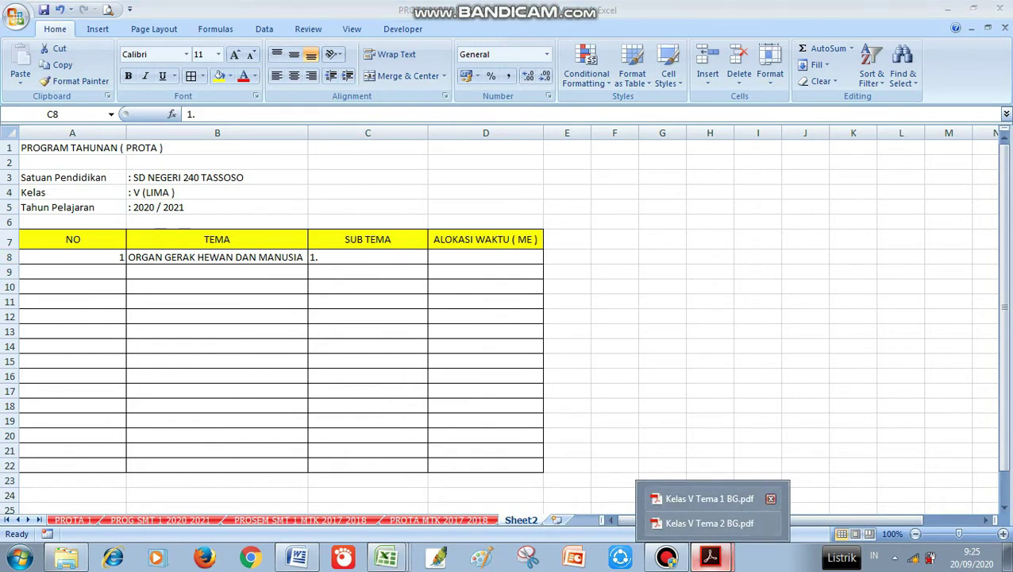
click(709, 498)
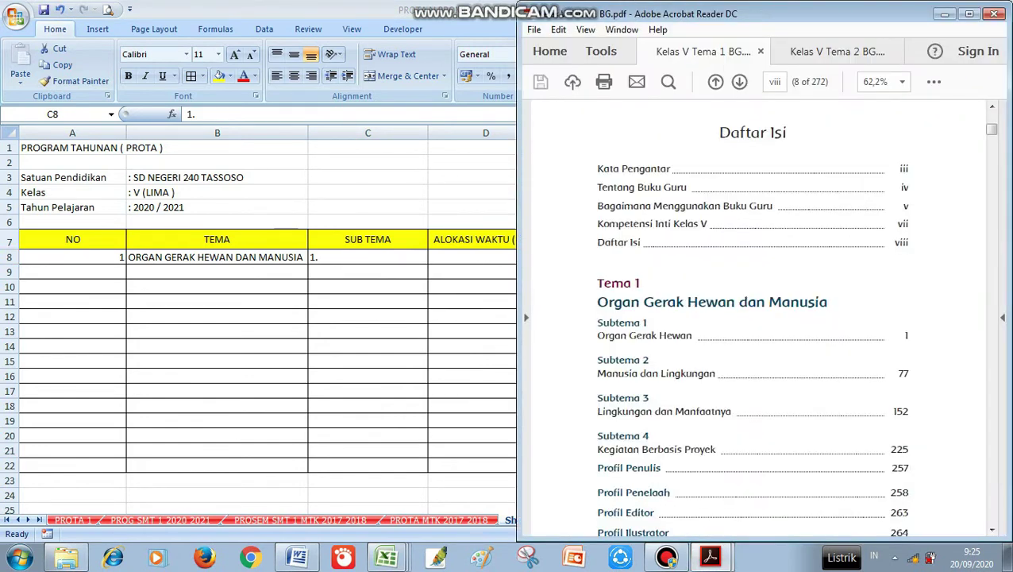
scroll(752, 317, down, 3)
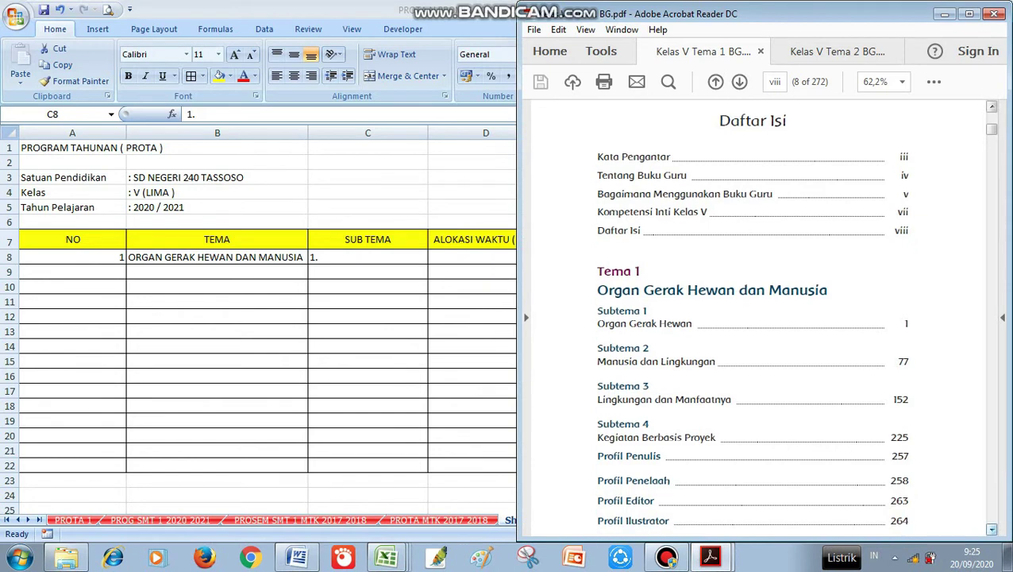
scroll(752, 318, down, 2)
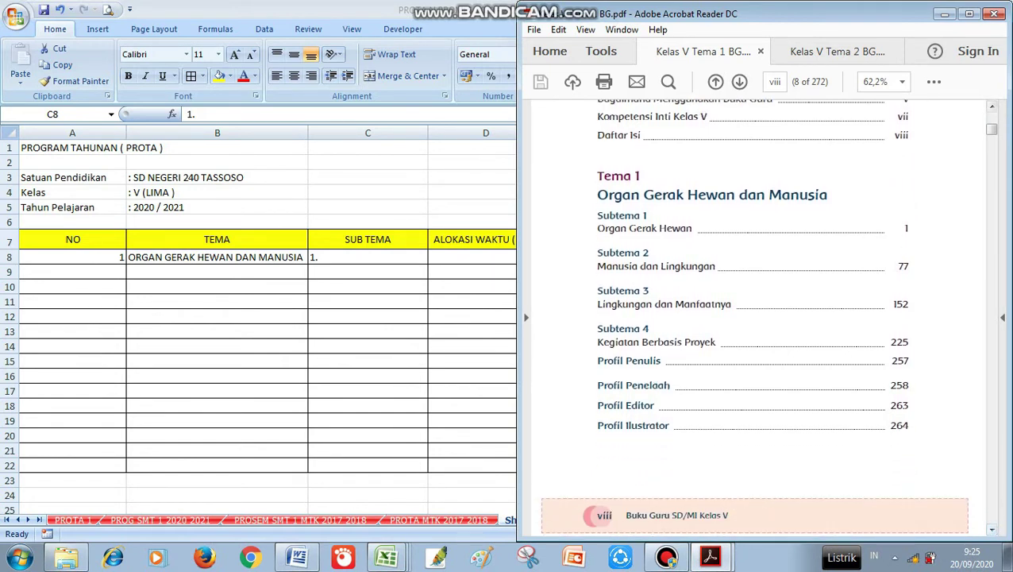
click(992, 106)
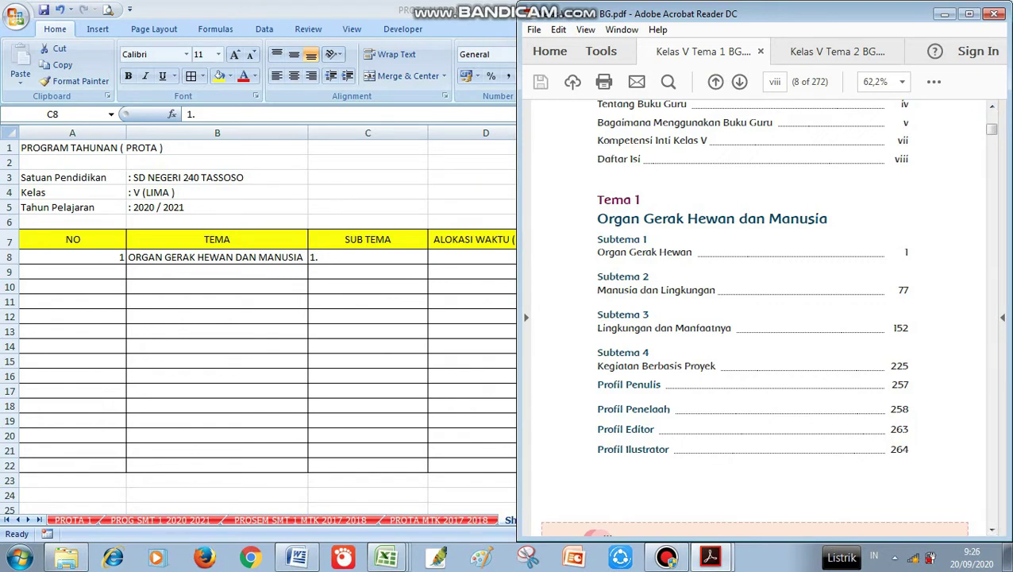
drag(597, 252, 692, 252)
key(ctrl+c)
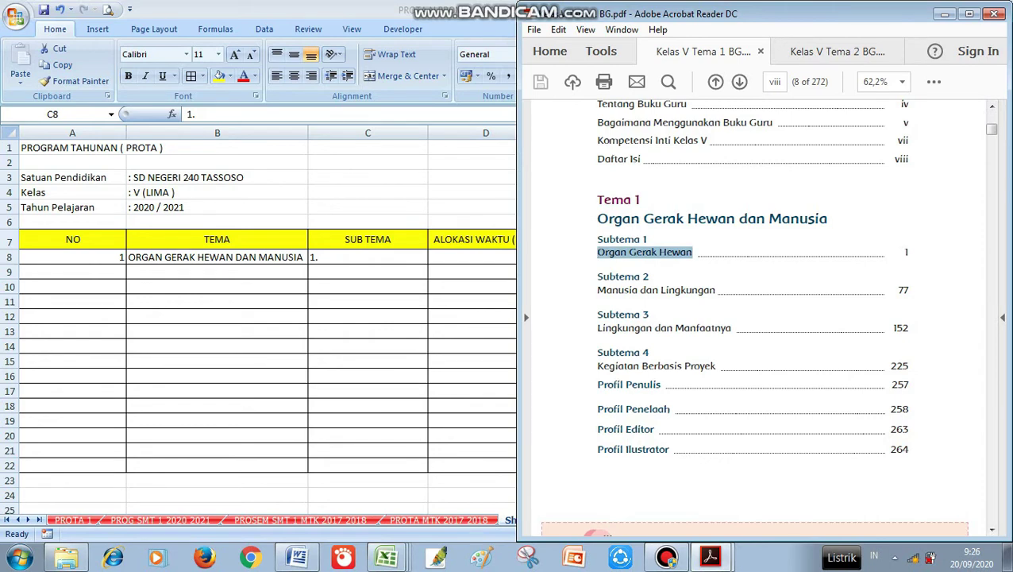
key(alt+Tab)
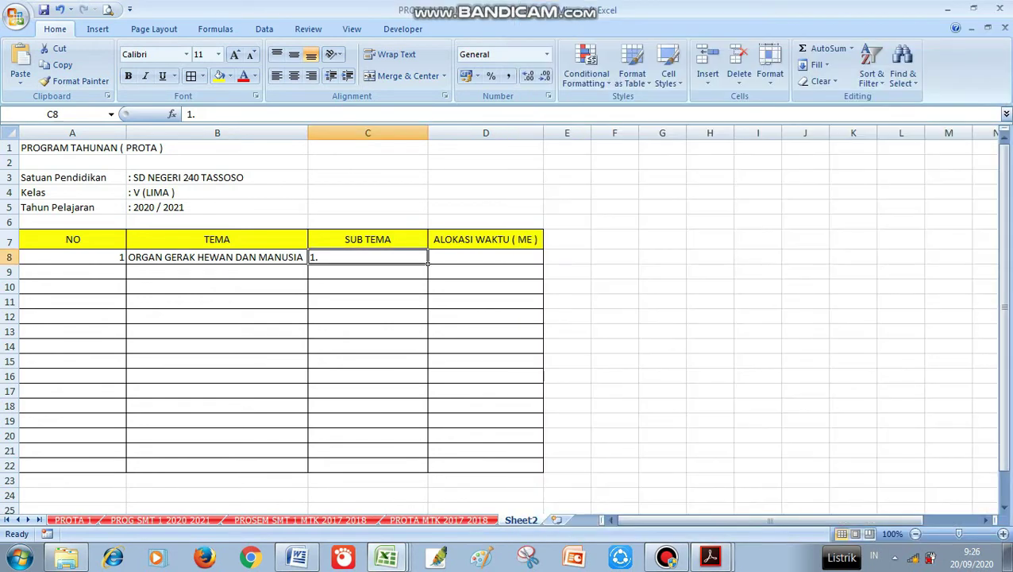
key(F2)
key(ctrl+v)
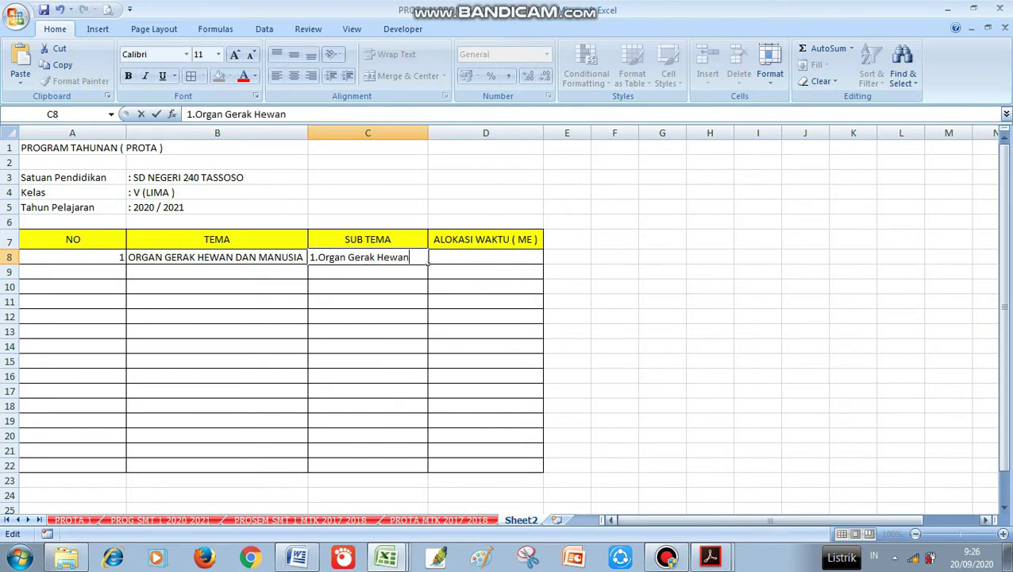
Copy "Manusia dan Lingkungan" from Subtema 2 of Kelas V Tema 1 BG.pdf in Acrobat Reader and enter "2.Manusia dan Lingkungan" in Excel cell C9
click(710, 556)
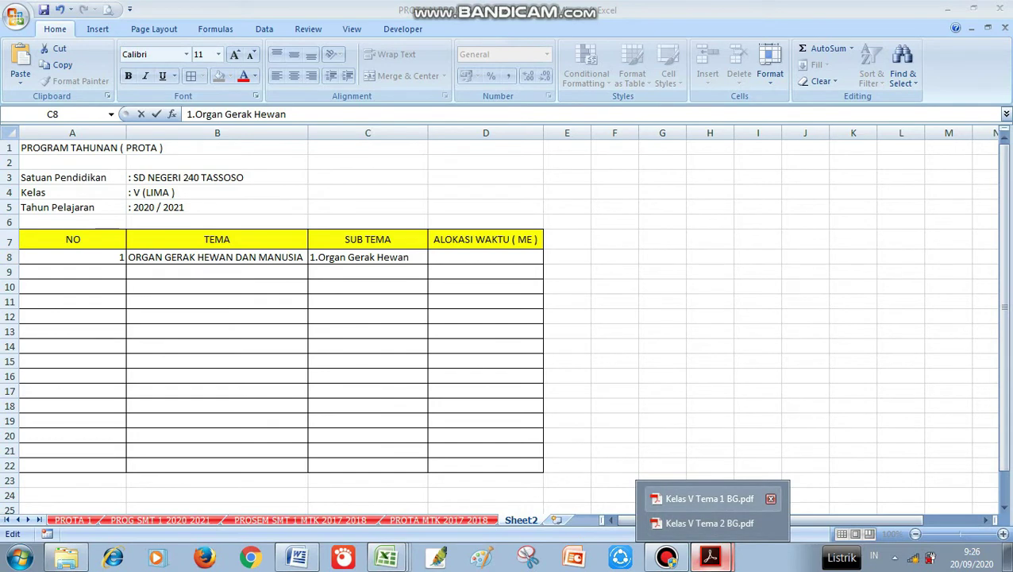
click(709, 499)
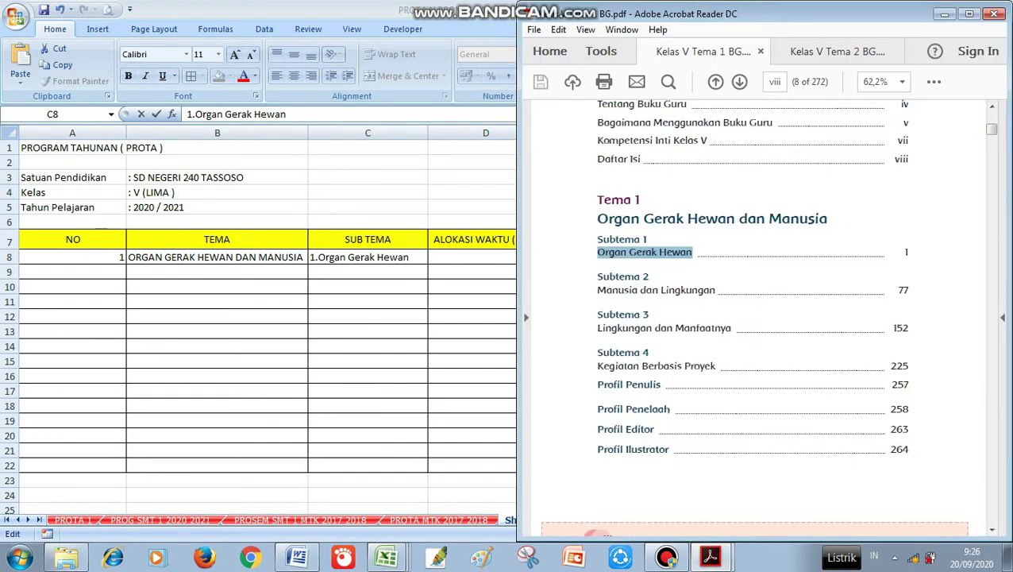
drag(597, 290, 716, 290)
key(ctrl+c)
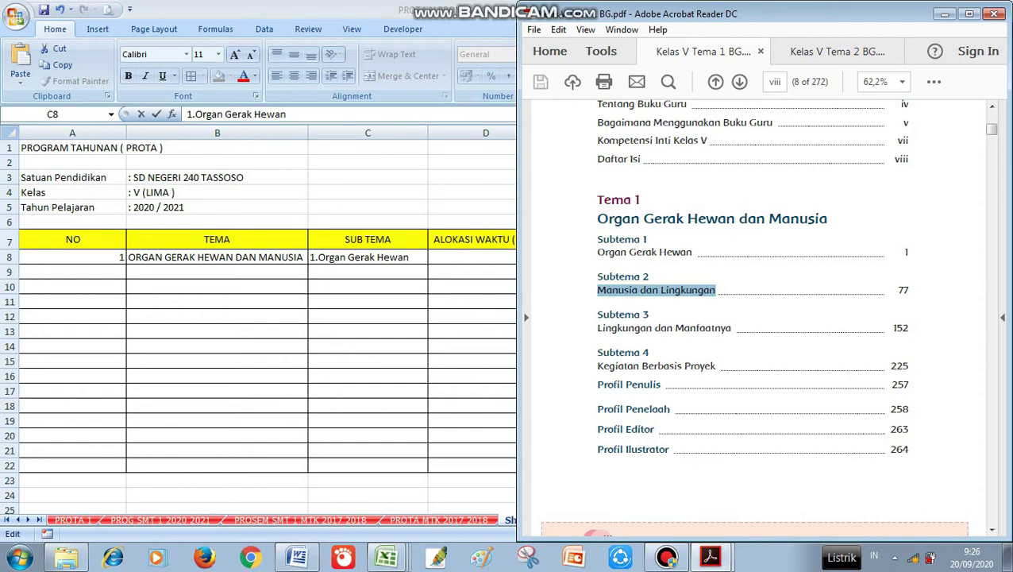
key(alt+Tab)
key(Return)
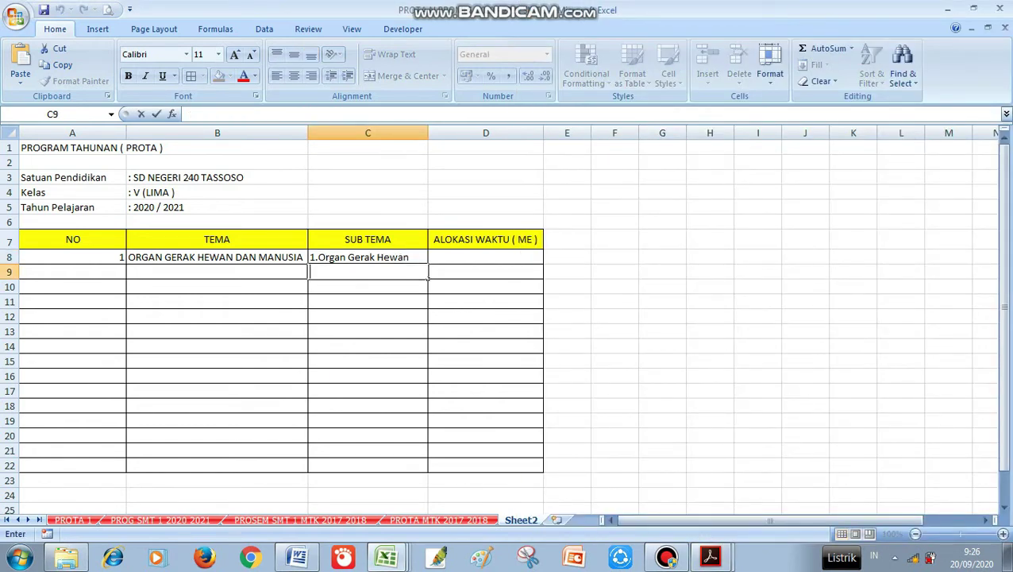
text(2.v)
key(BackSpace)
mouse_move(710, 557)
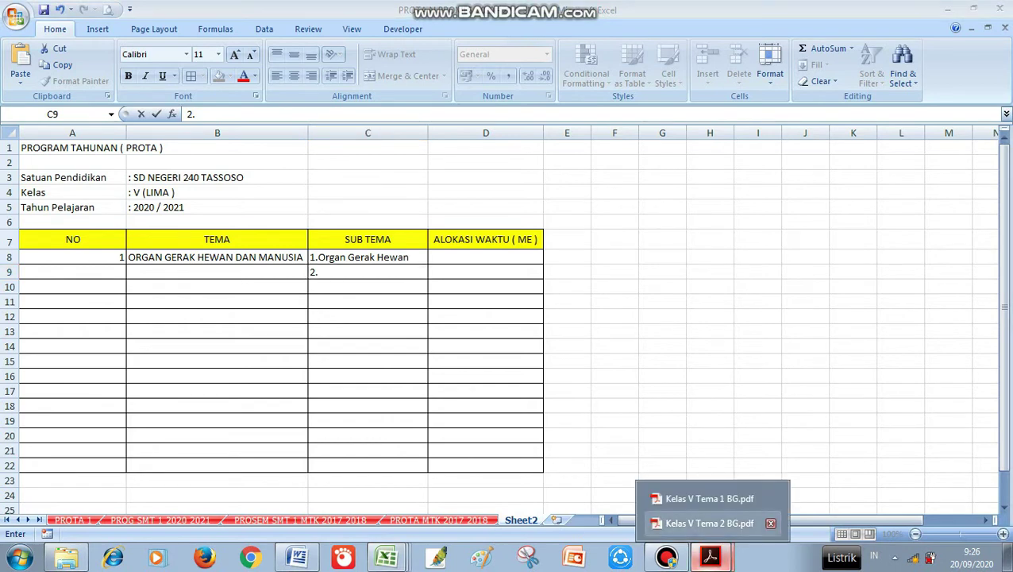
click(709, 499)
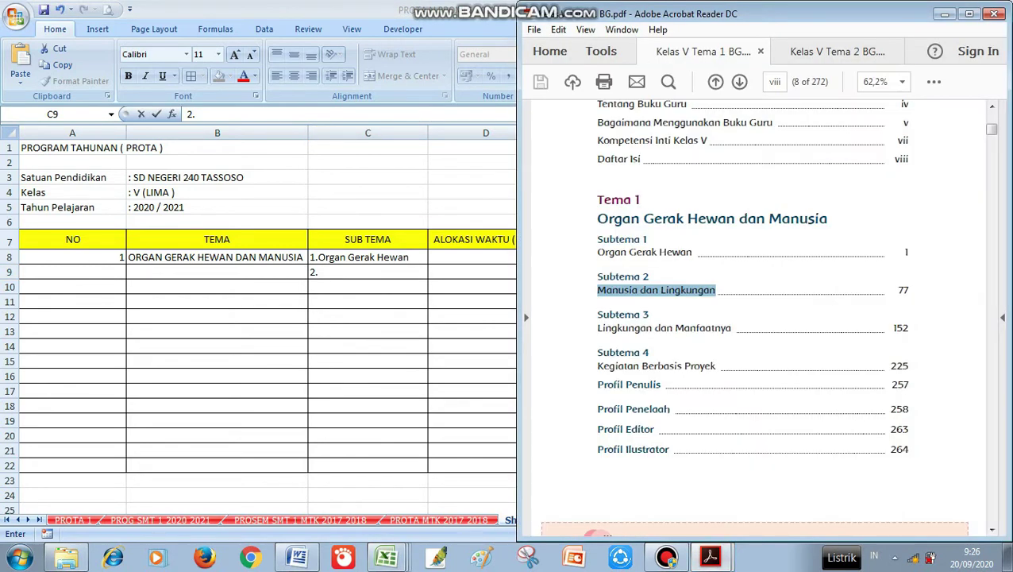
key(alt+Tab)
key(ctrl+v)
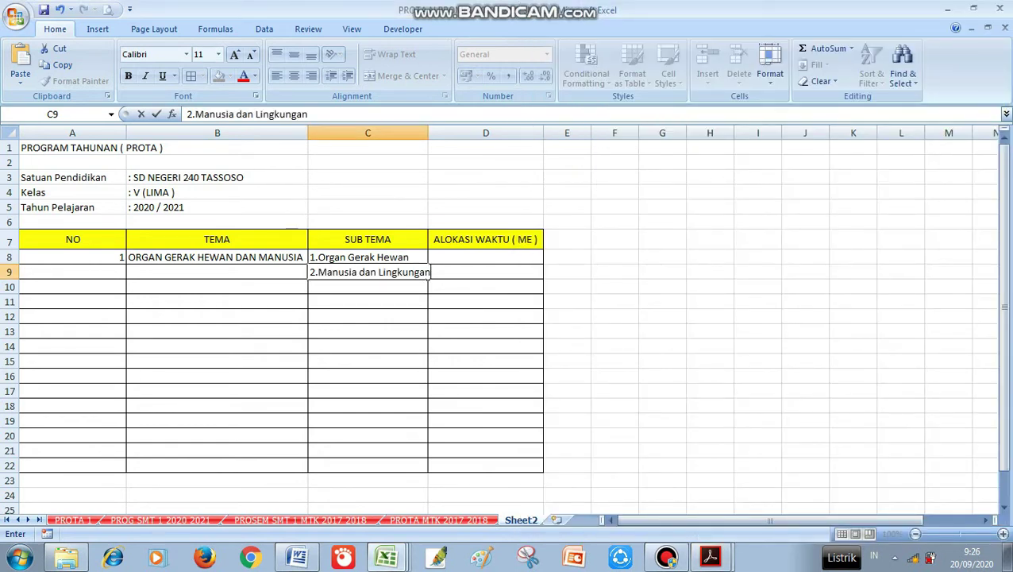
key(Return)
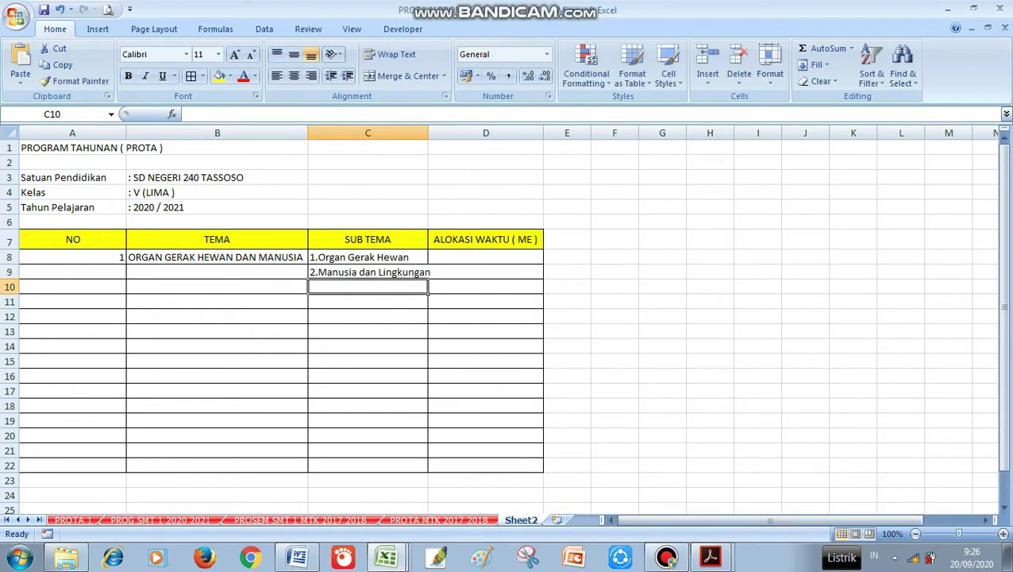
Enter "3." in C10 and append "Lingkungan dan Manfaatnya", copied from the Subtema 3 entry of Kelas V Tema 1 BG.pdf in Acrobat Reader
text(3.)
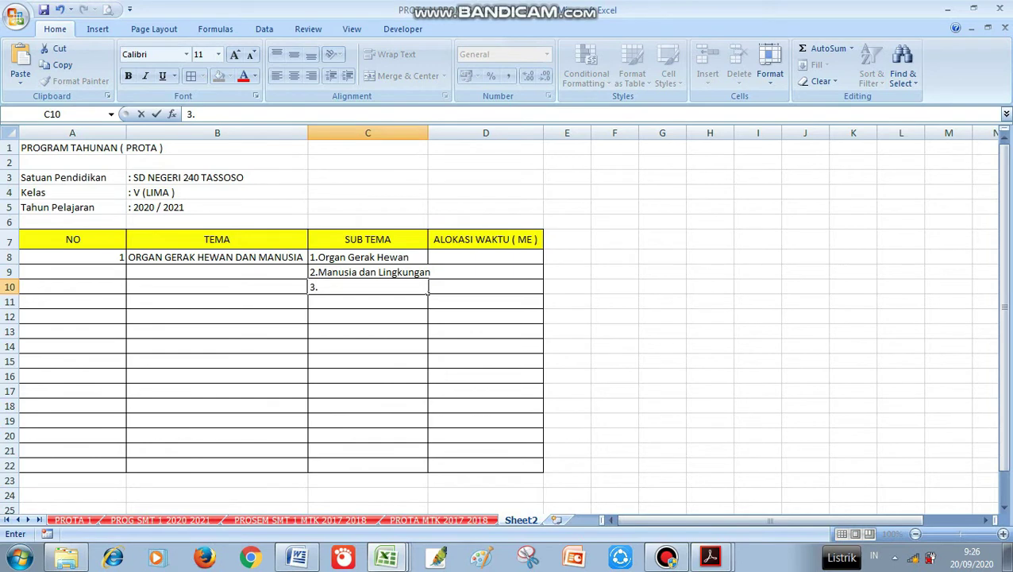
click(711, 557)
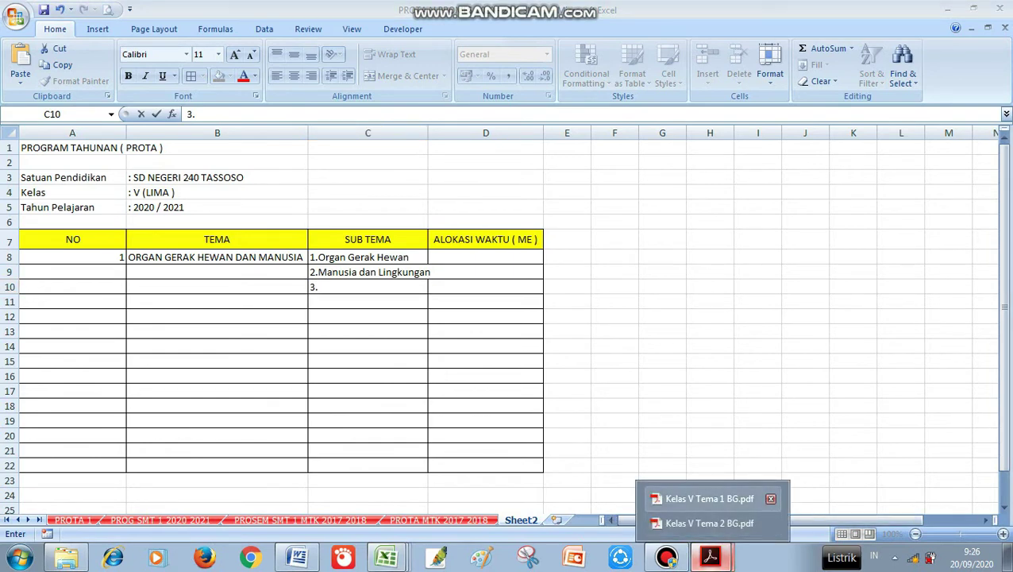
click(709, 499)
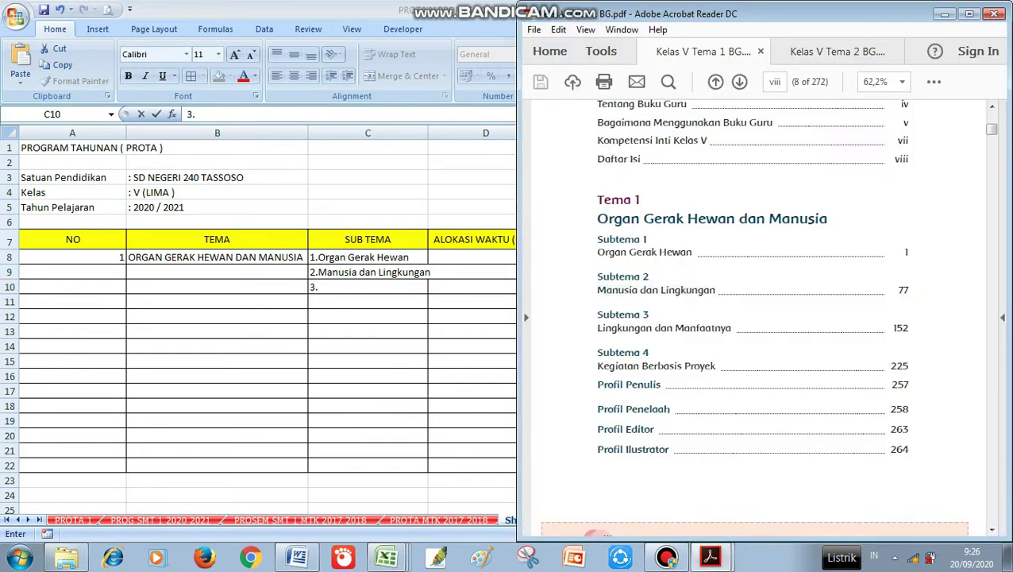
drag(731, 328, 600, 328)
key(ctrl+c)
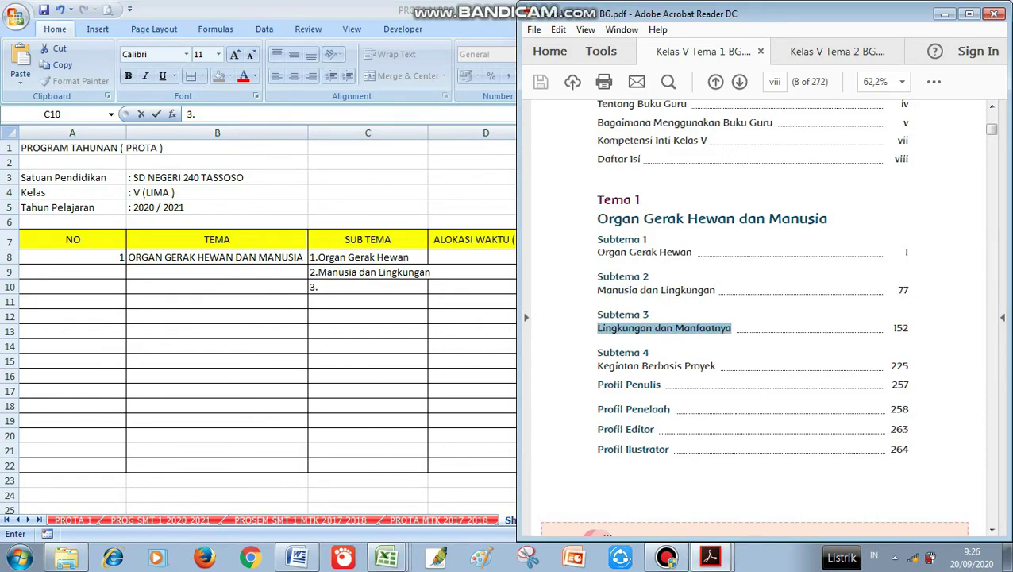
key(alt+Tab)
key(ctrl+v)
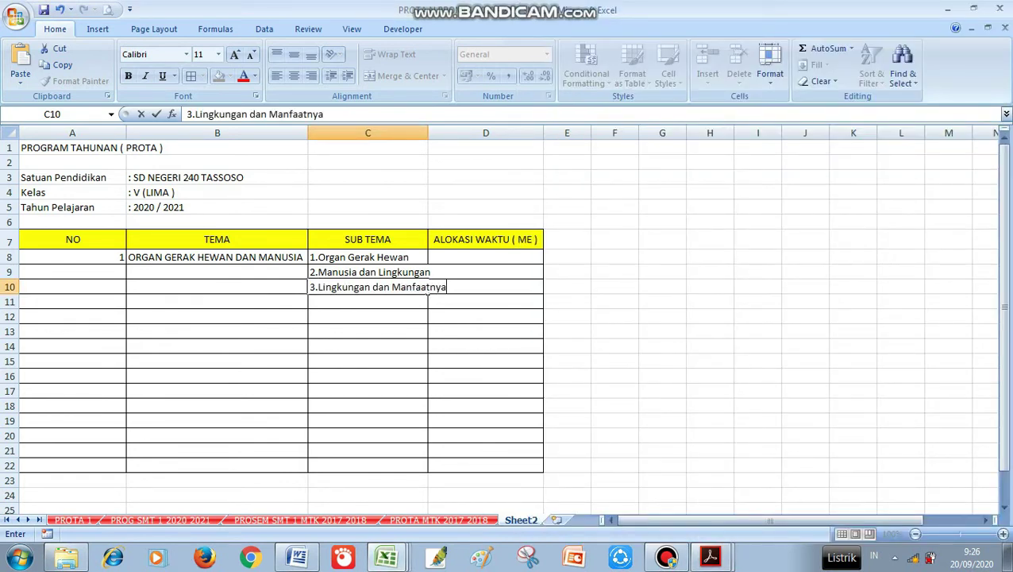
key(Return)
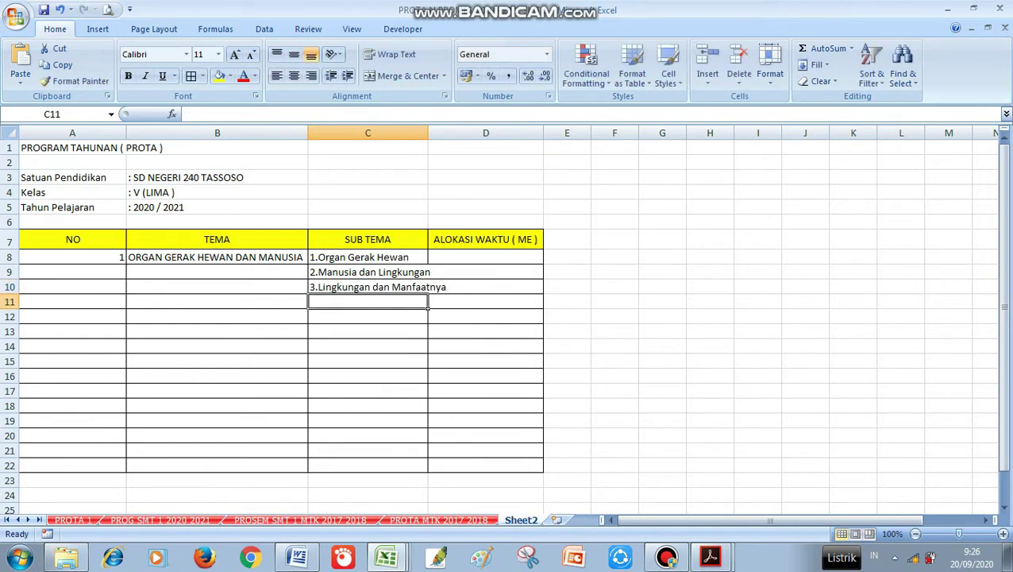
Enter "4." in C11 plus "Kegiatan Berbasis Proyek", copied from Subtema 4 in Acrobat Reader, and widen Excel column C to fit the sub-themes
text(4.)
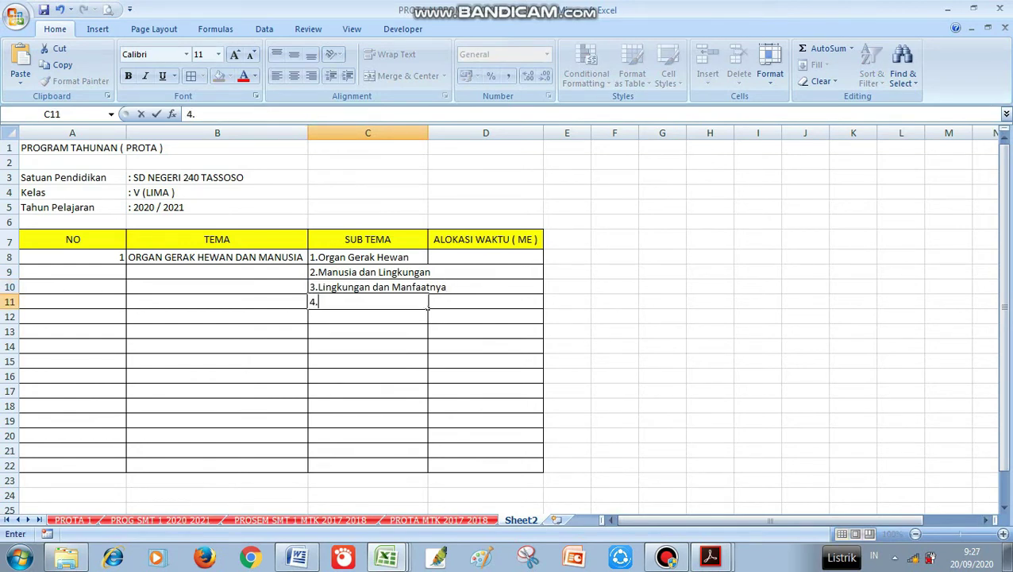
click(710, 557)
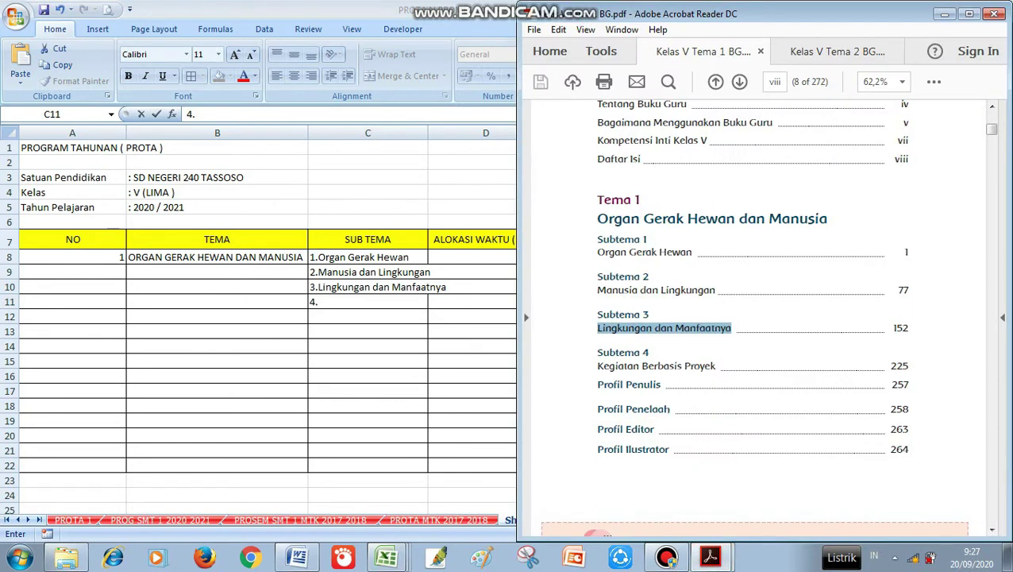
triple_click(598, 366)
key(ctrl+c)
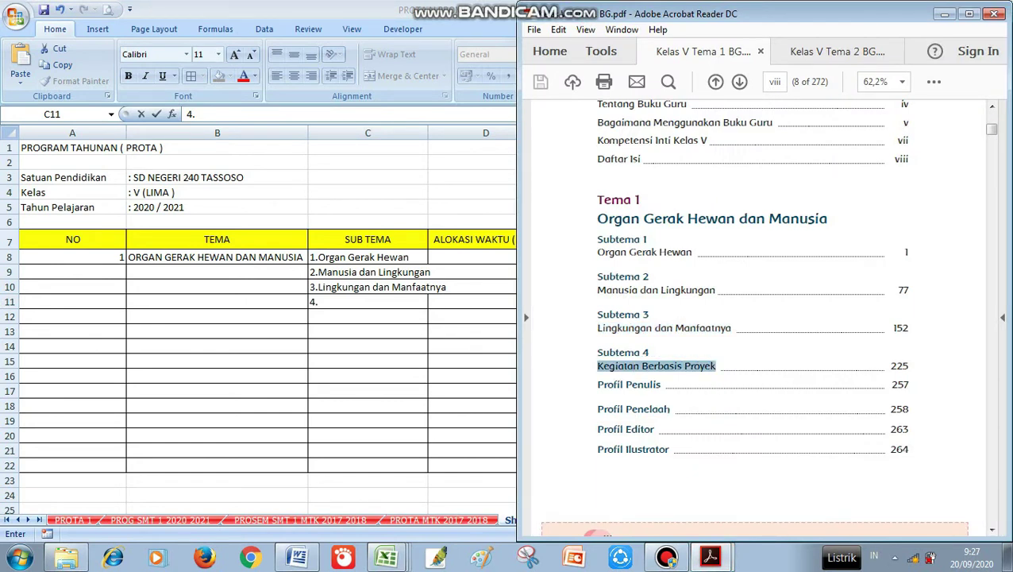
key(alt+Tab)
key(ctrl+v)
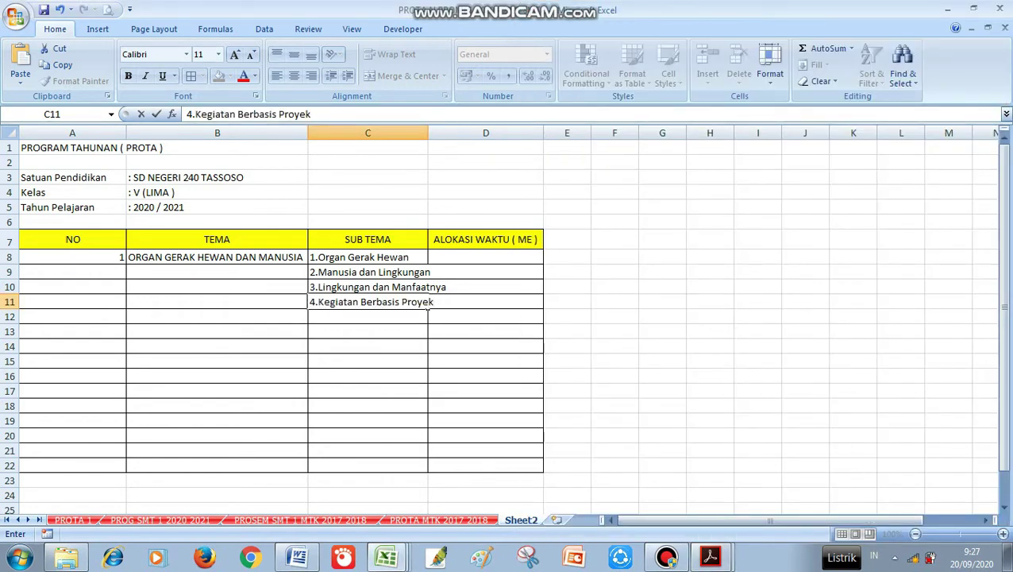
click(367, 257)
drag(427, 132, 453, 133)
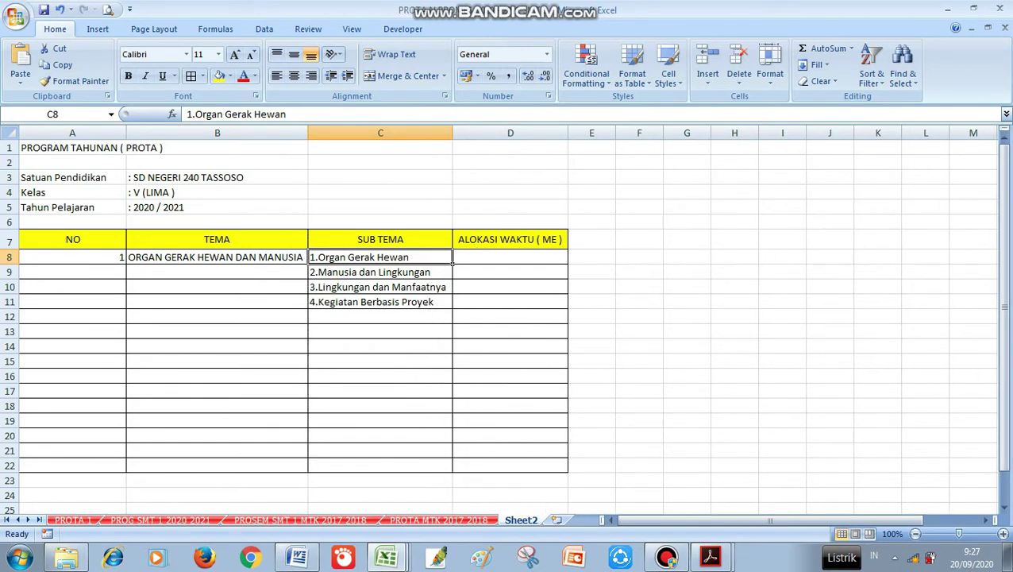
Merge and center B8:B11 around the theme name and middle-align it vertically
drag(216, 257, 308, 309)
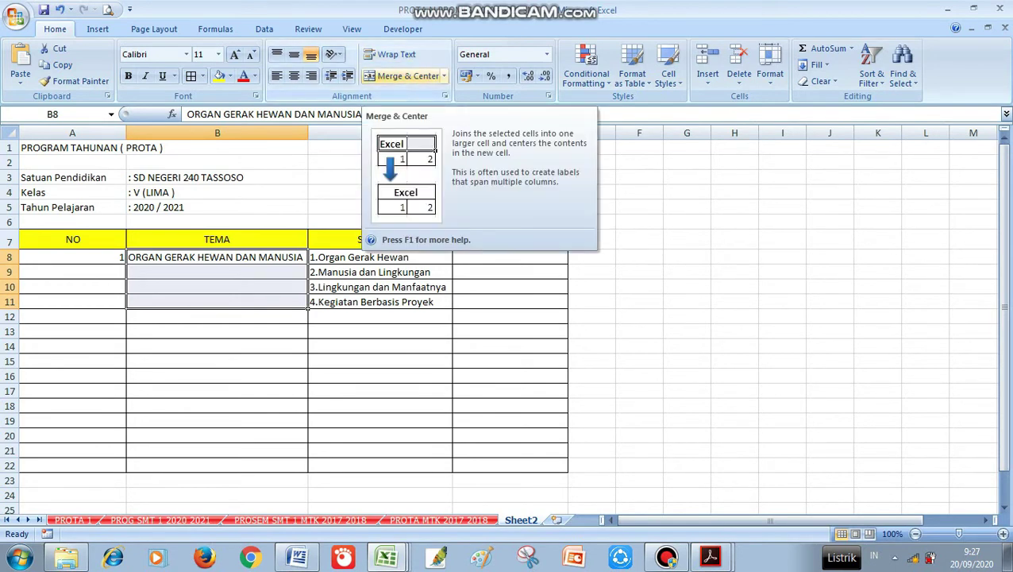
click(407, 76)
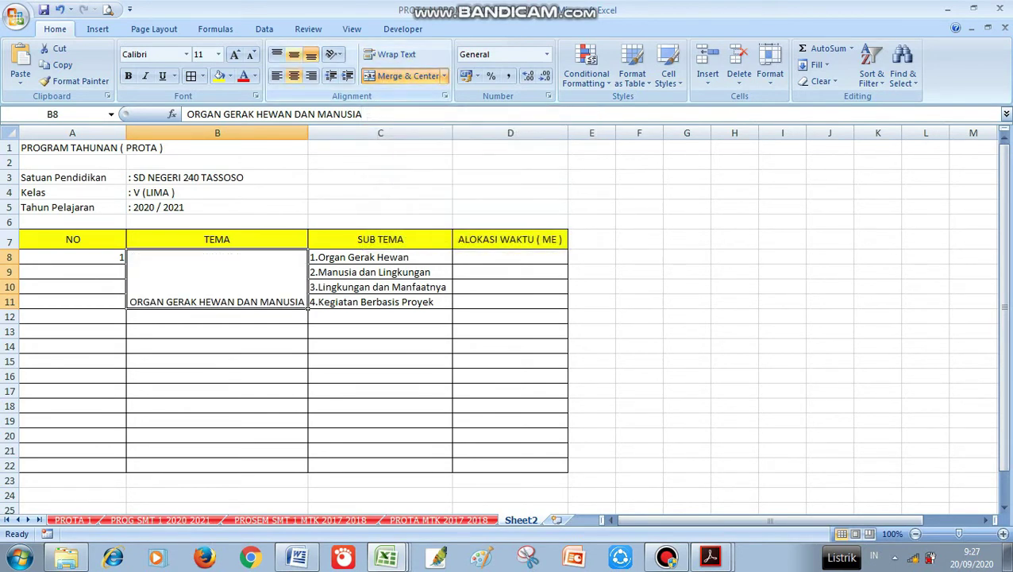
click(293, 54)
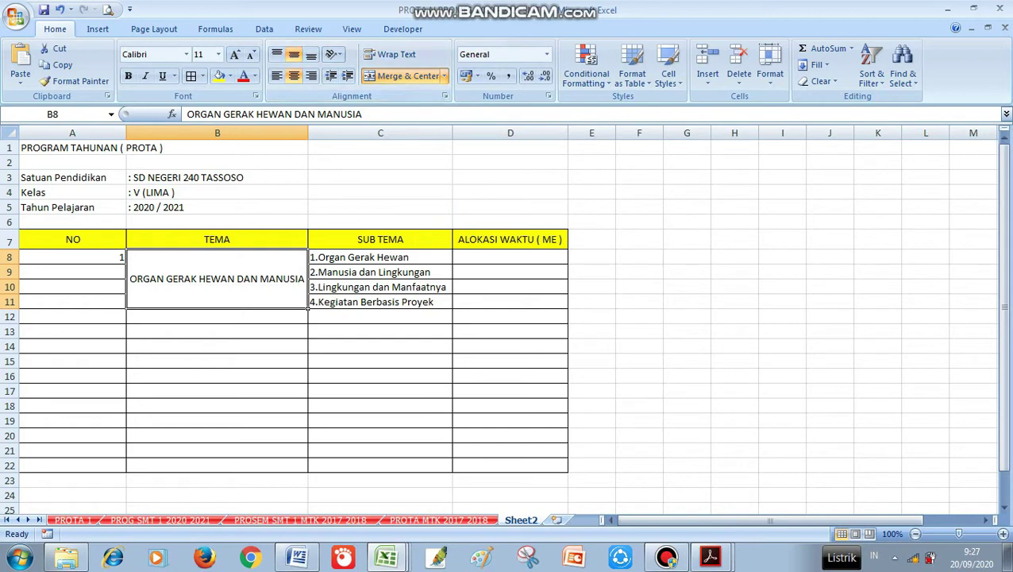
Merge and center A8:A11, middle-align the theme number vertically, and narrow column A to just fit "Satuan Pendidikan"
drag(71, 256, 71, 302)
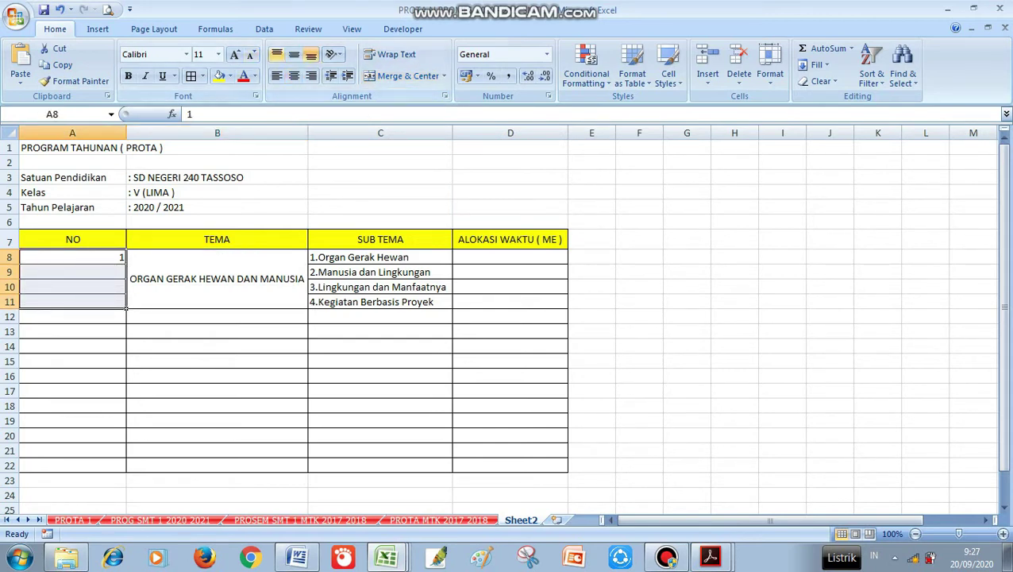
click(408, 75)
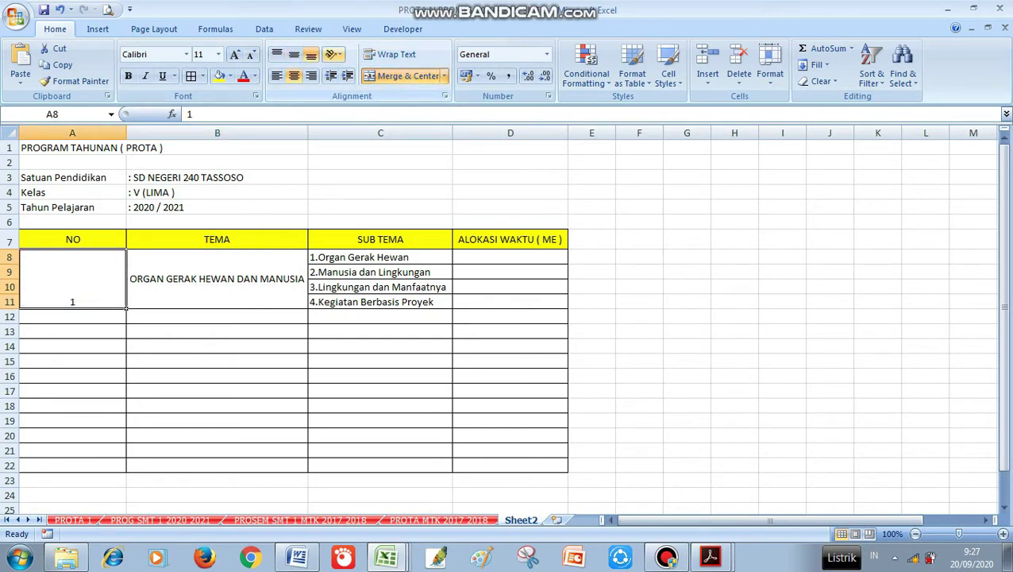
click(294, 54)
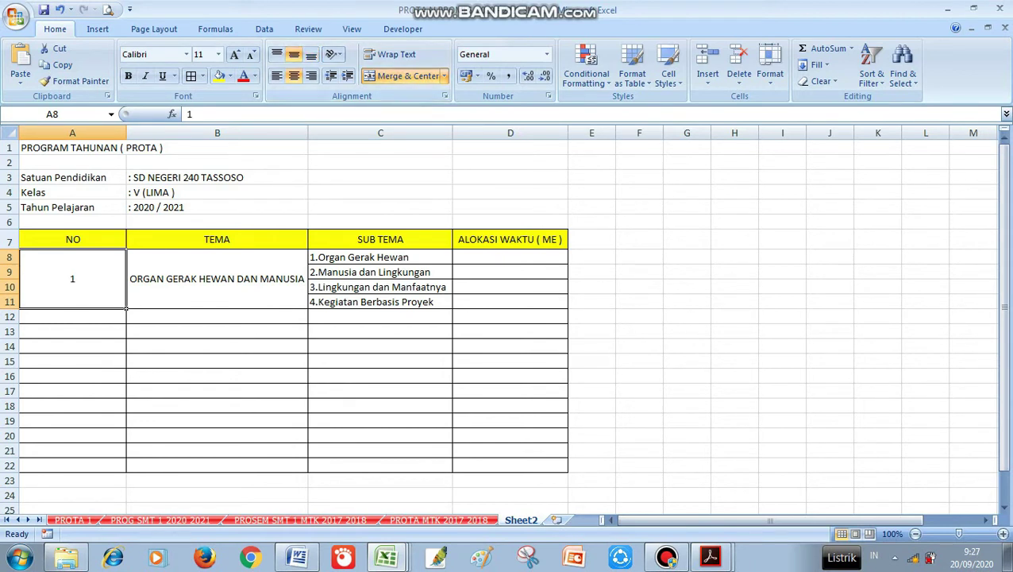
drag(126, 133, 108, 133)
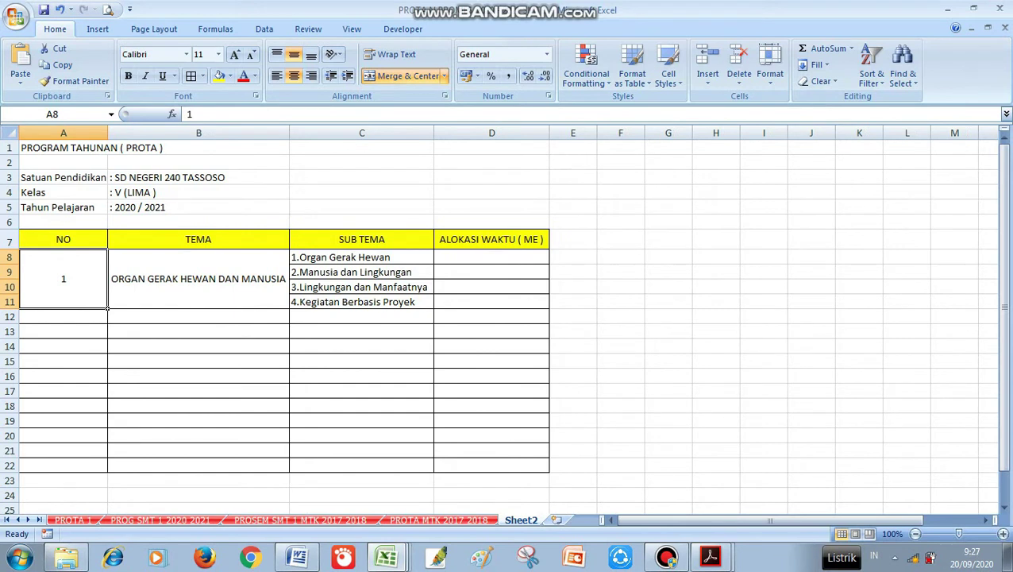
double_click(288, 336)
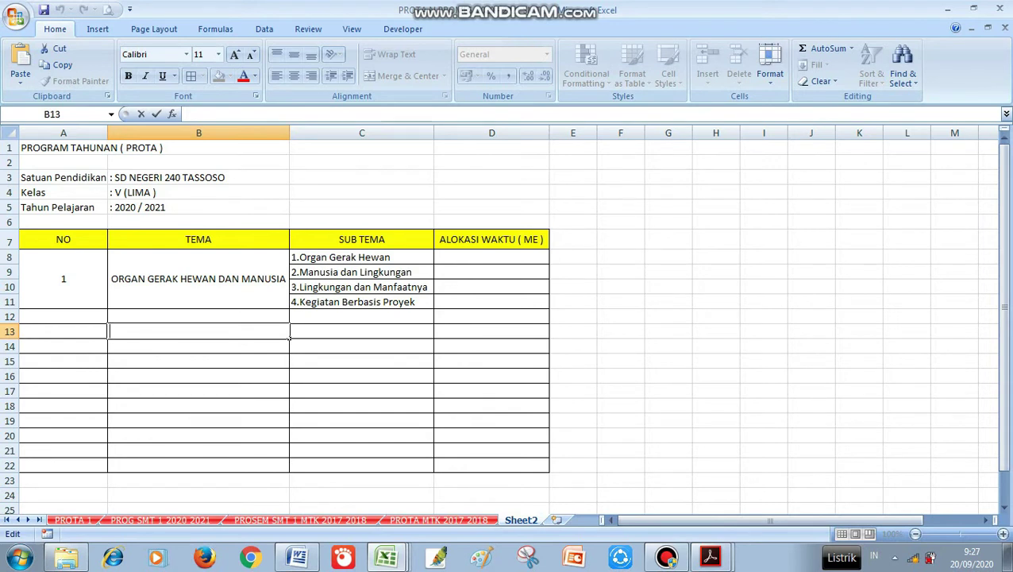
Enter a time allocation of 1 in D8, center it horizontally and vertically, and fill it down to D11
click(492, 256)
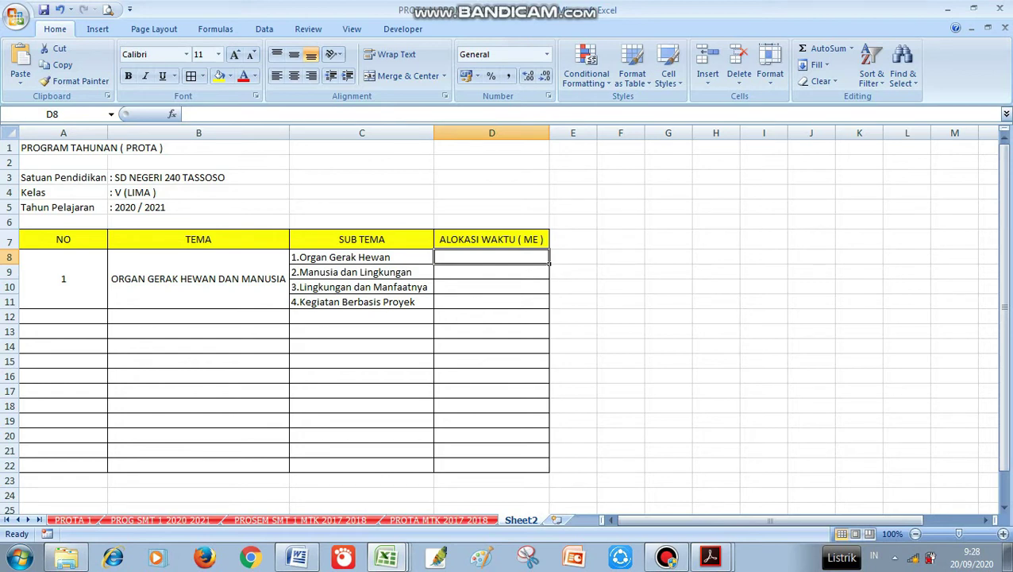
text(1)
click(492, 287)
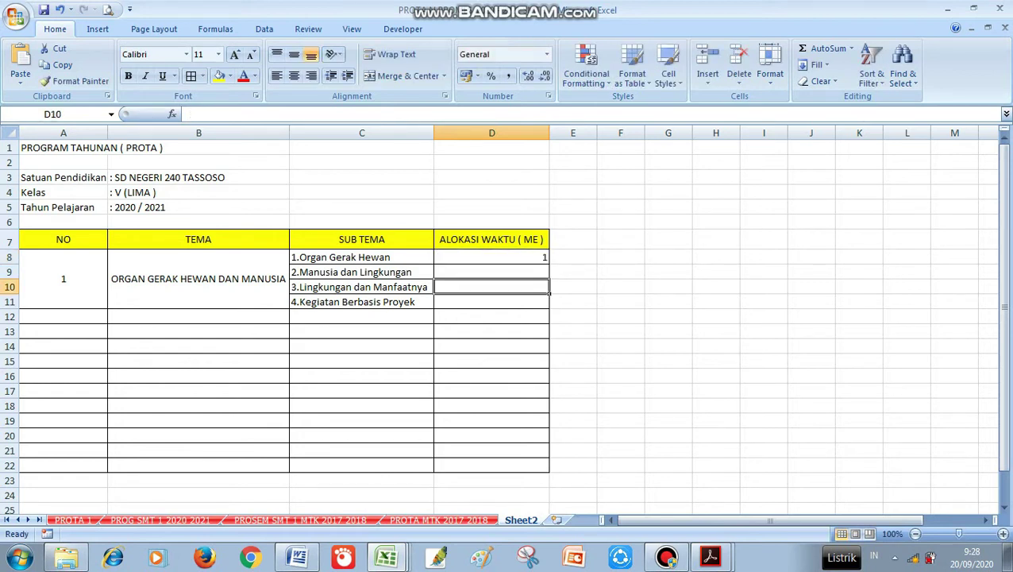
click(491, 257)
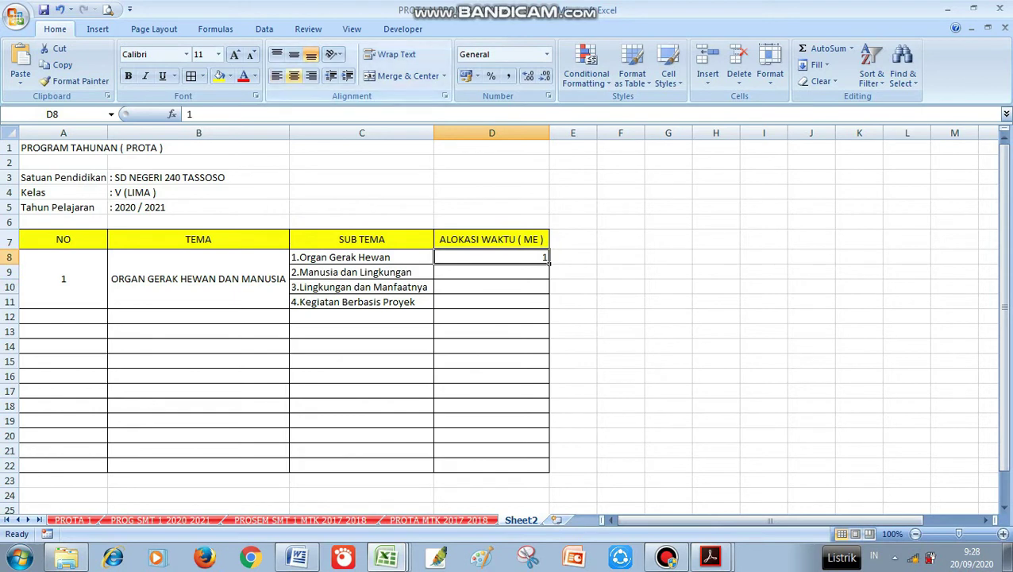
click(294, 75)
click(294, 54)
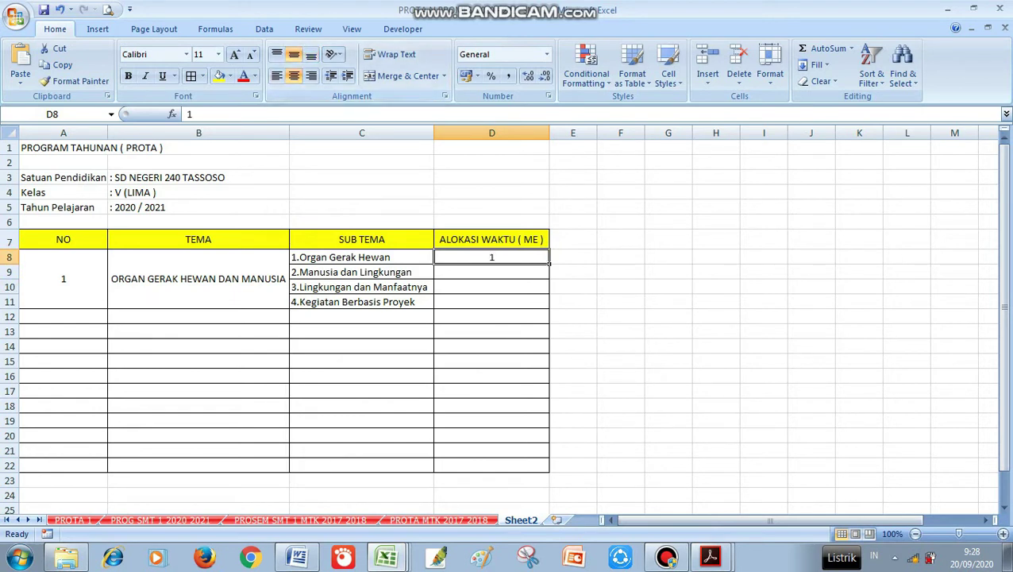
drag(548, 263, 551, 310)
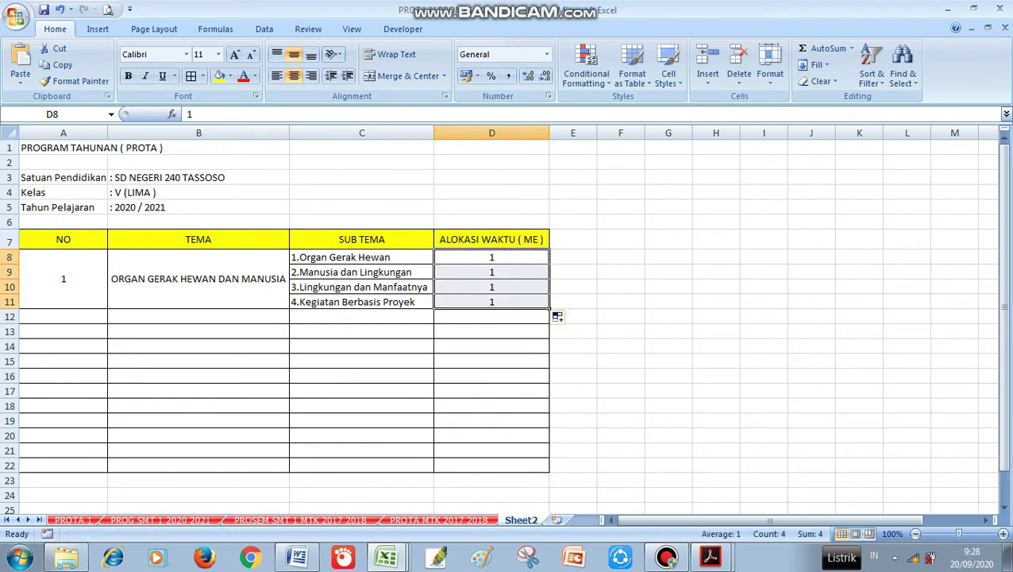
Enter the theme number 2 in A12, directly below the first theme's block
click(491, 316)
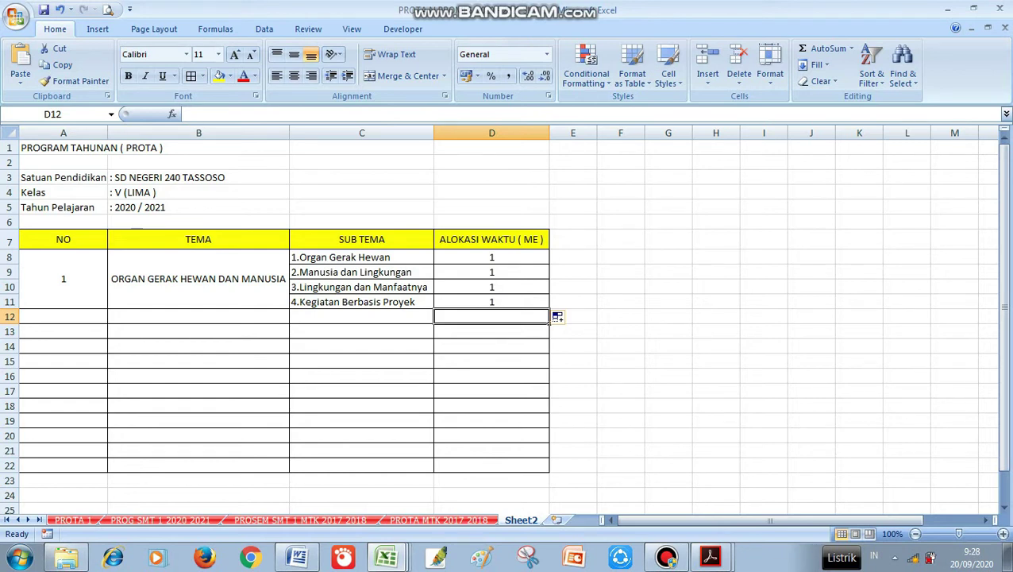
click(362, 316)
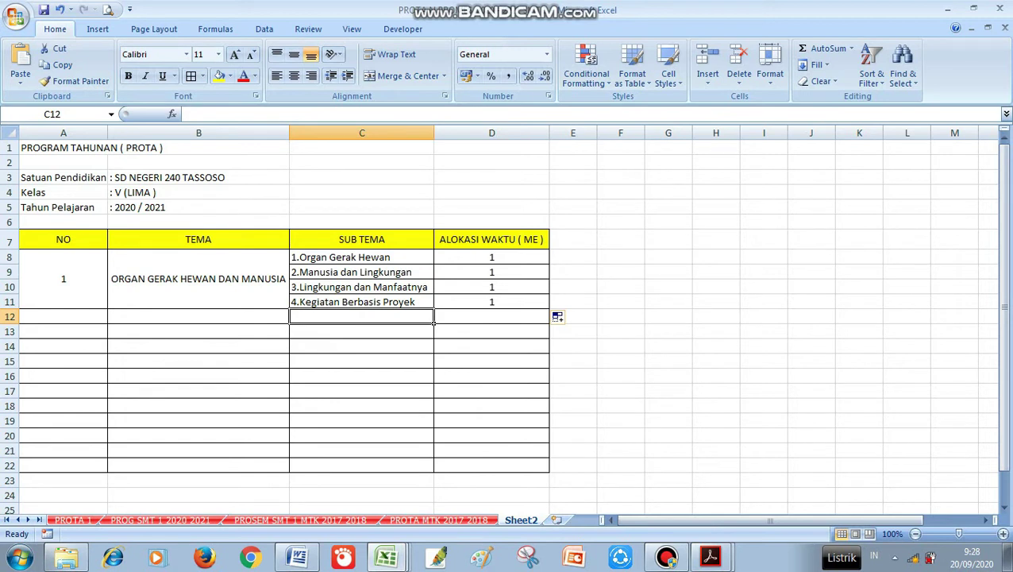
click(63, 316)
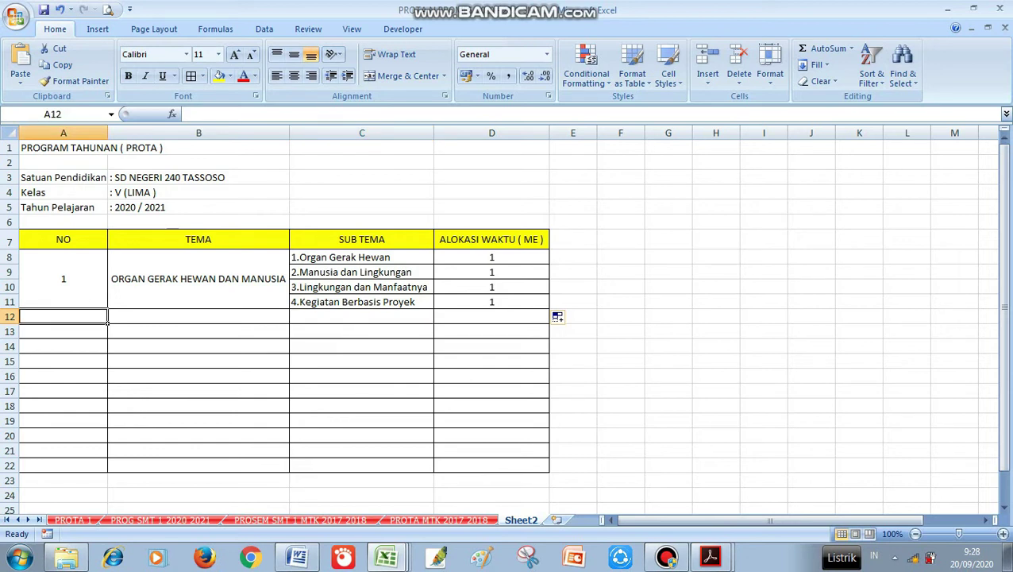
text(2)
key(Tab)
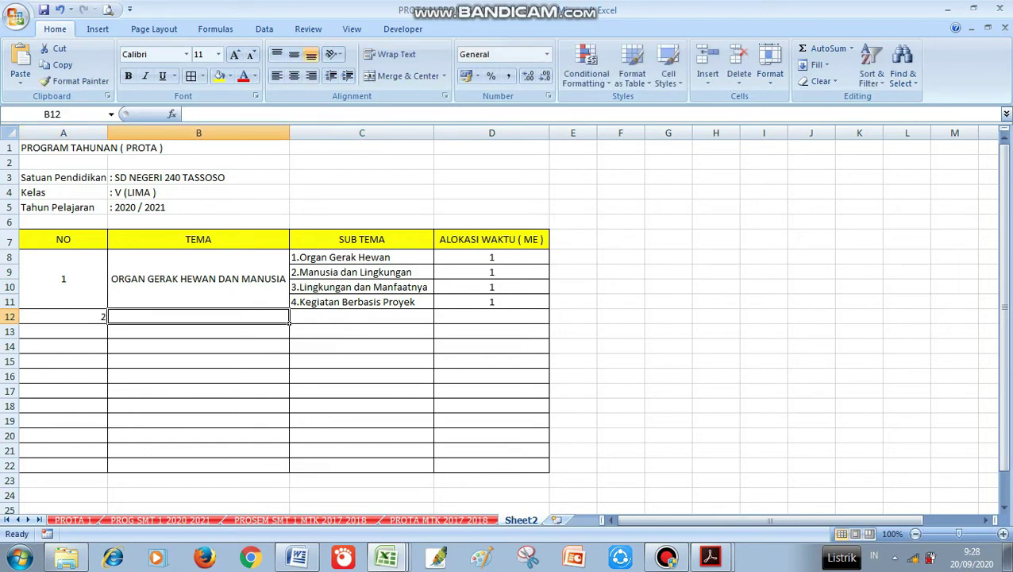
Switch to Kelas V Tema 2 BG.pdf in Acrobat Reader, collapse the tools pane, and examine the theme title and the sub-themes in Daftar Isi
click(711, 555)
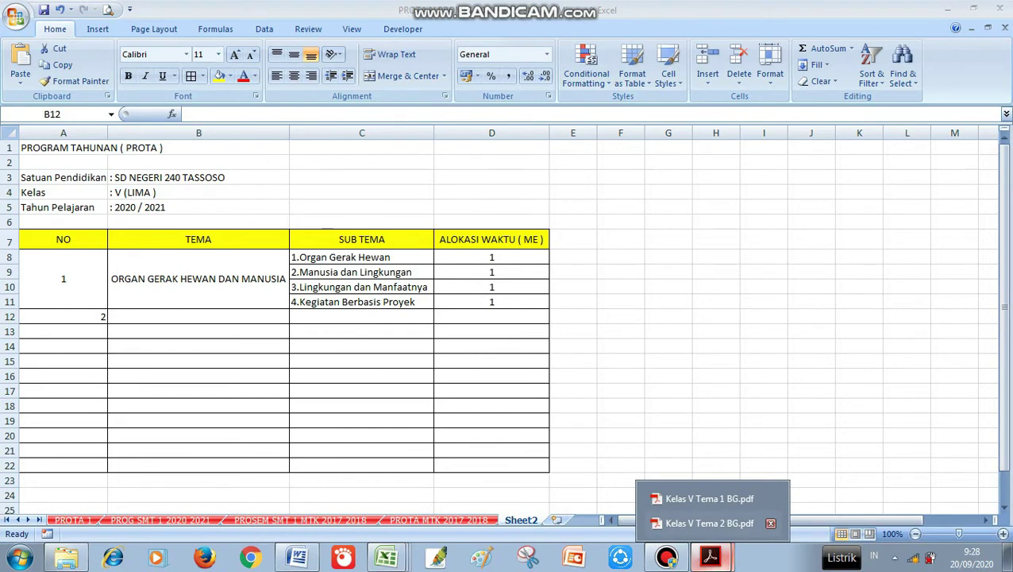
click(709, 522)
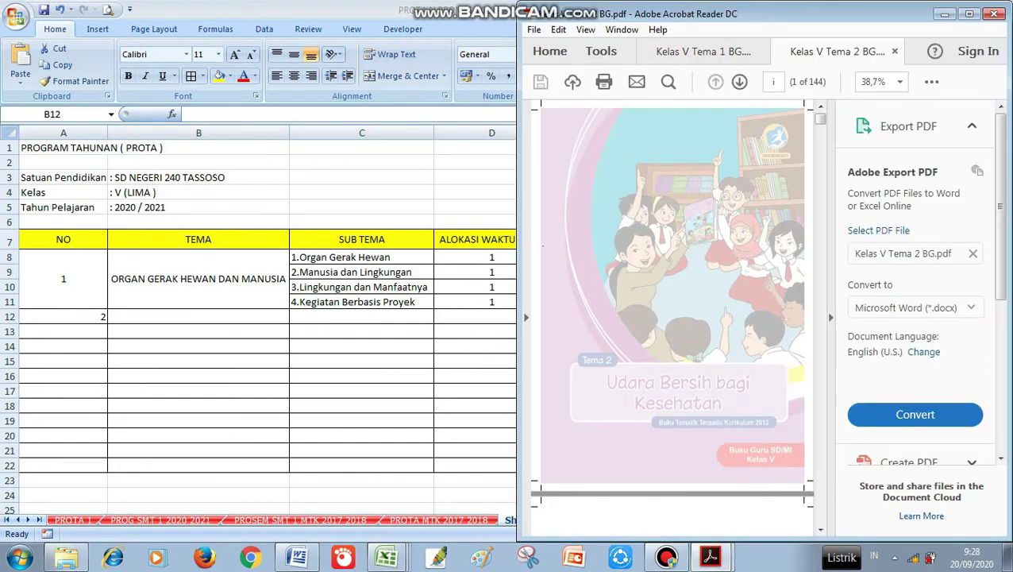
click(831, 317)
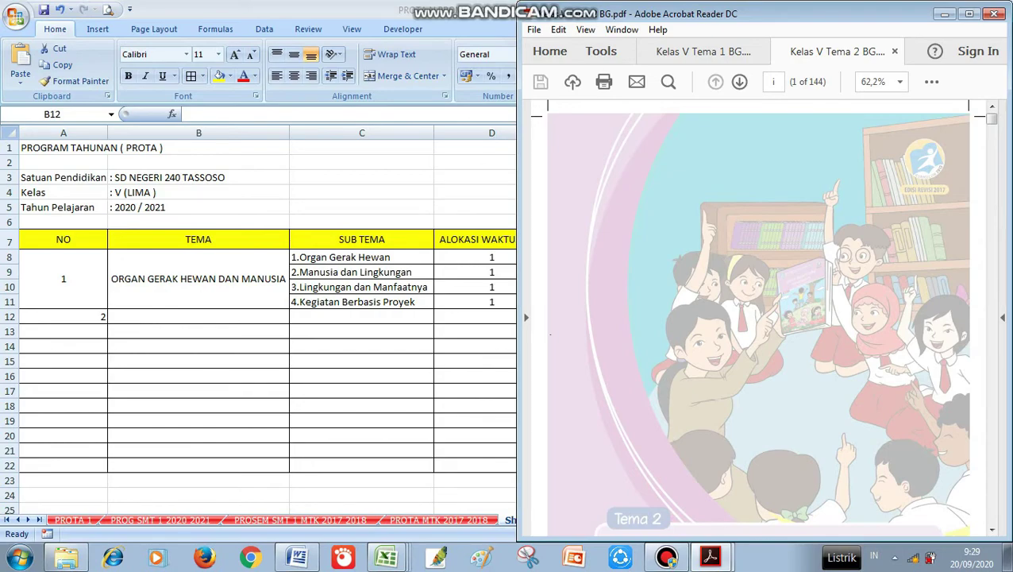
scroll(758, 318, down, 5)
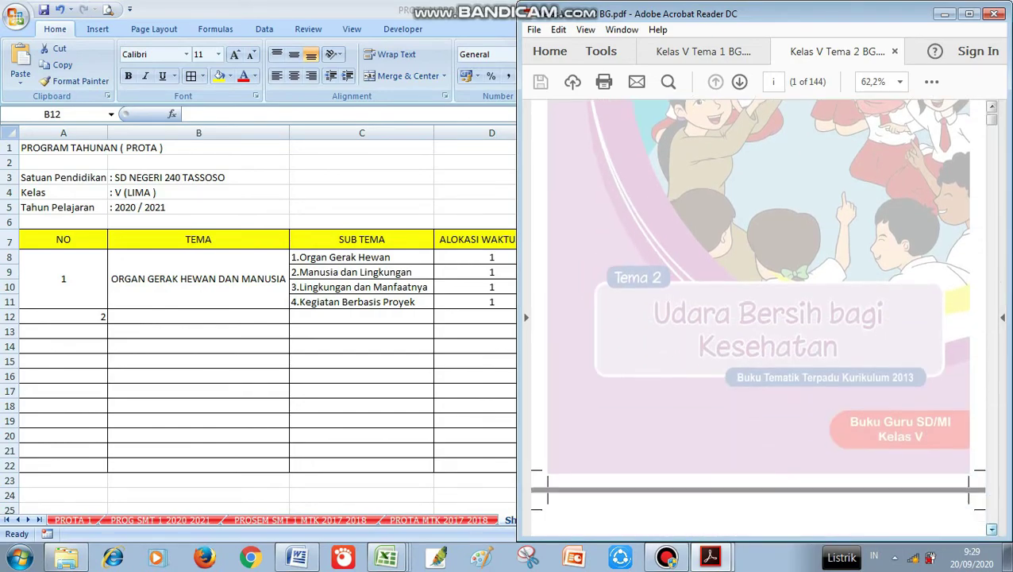
scroll(759, 317, down, 15)
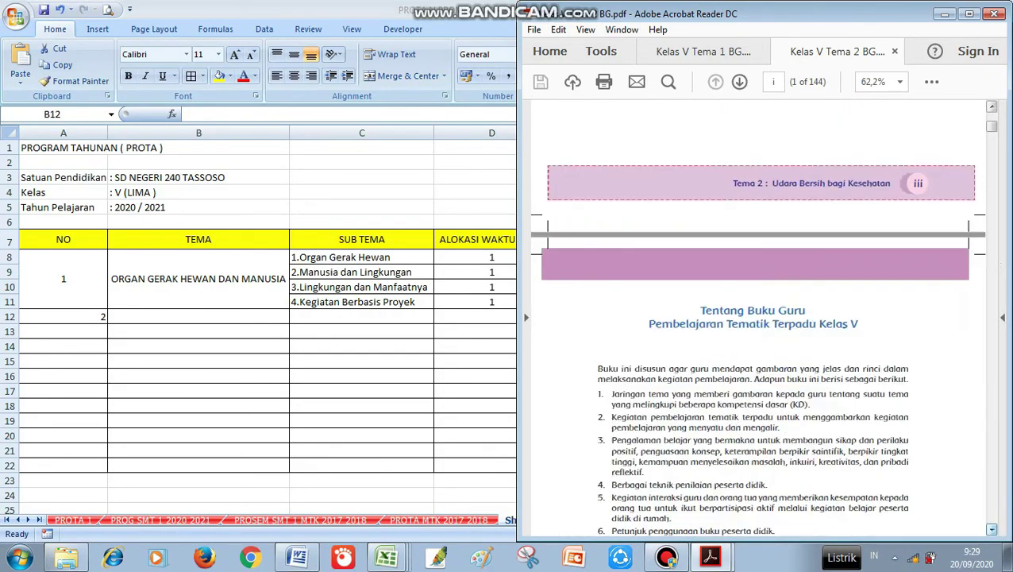
scroll(758, 317, down, 10)
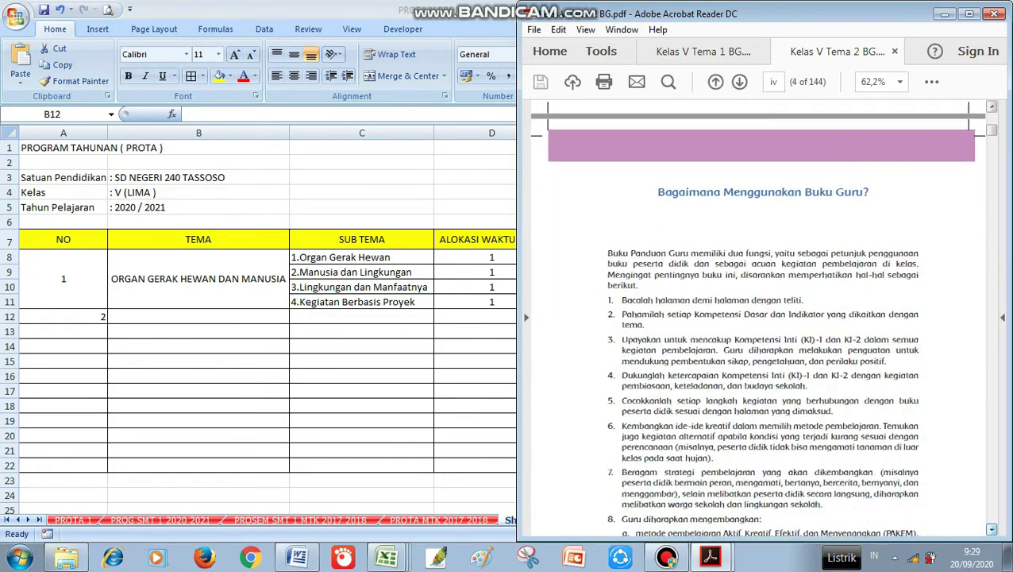
scroll(758, 318, down, 15)
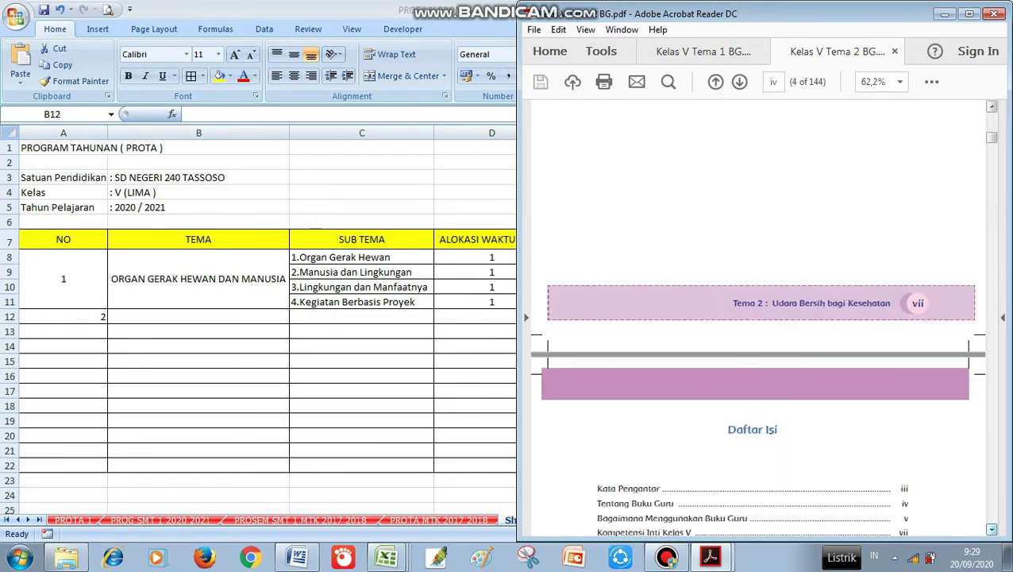
scroll(758, 318, down, 8)
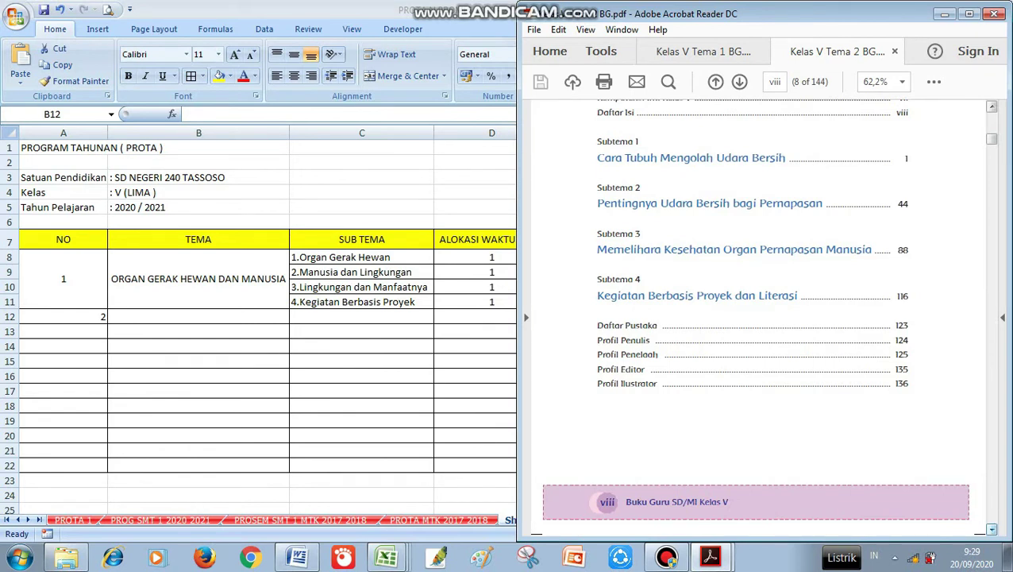
scroll(540, 520, up, 1)
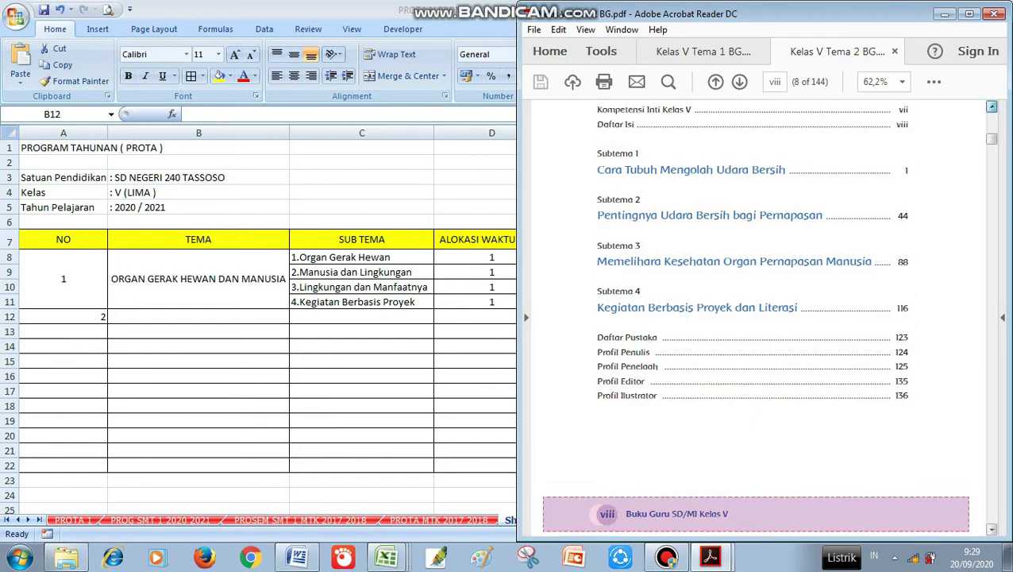
scroll(762, 318, up, 3)
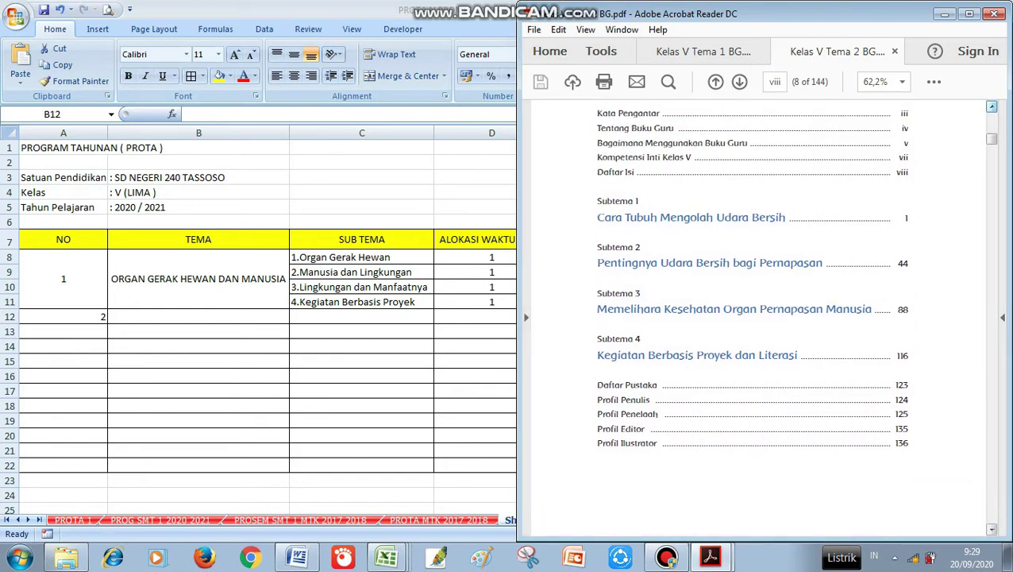
scroll(762, 318, up, 5)
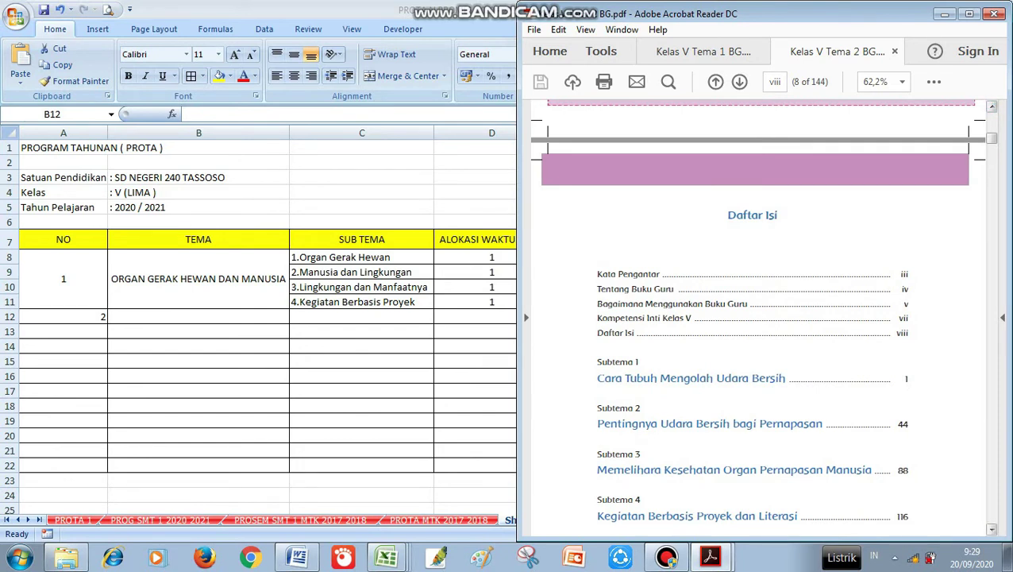
scroll(991, 106, up, 5)
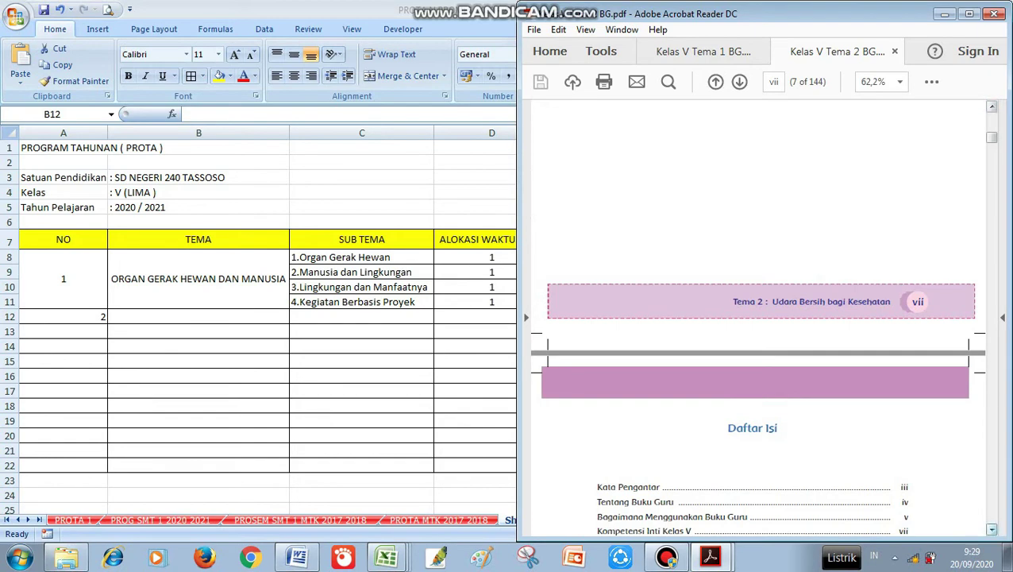
scroll(756, 318, down, 5)
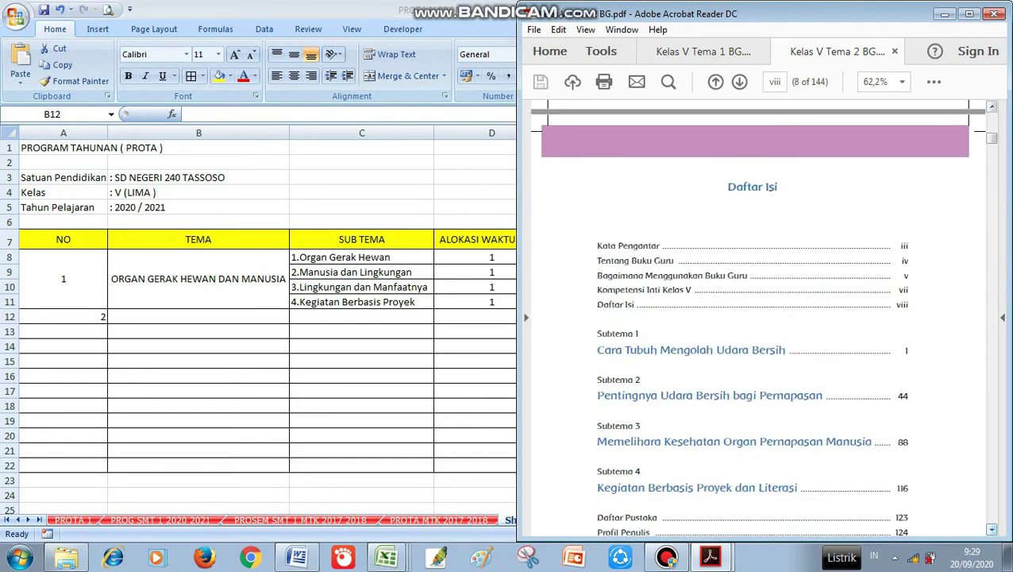
Return to the Excel sheet and enter the theme name "UDARA BERSIH BAGI KESHATAN" in B12
click(289, 322)
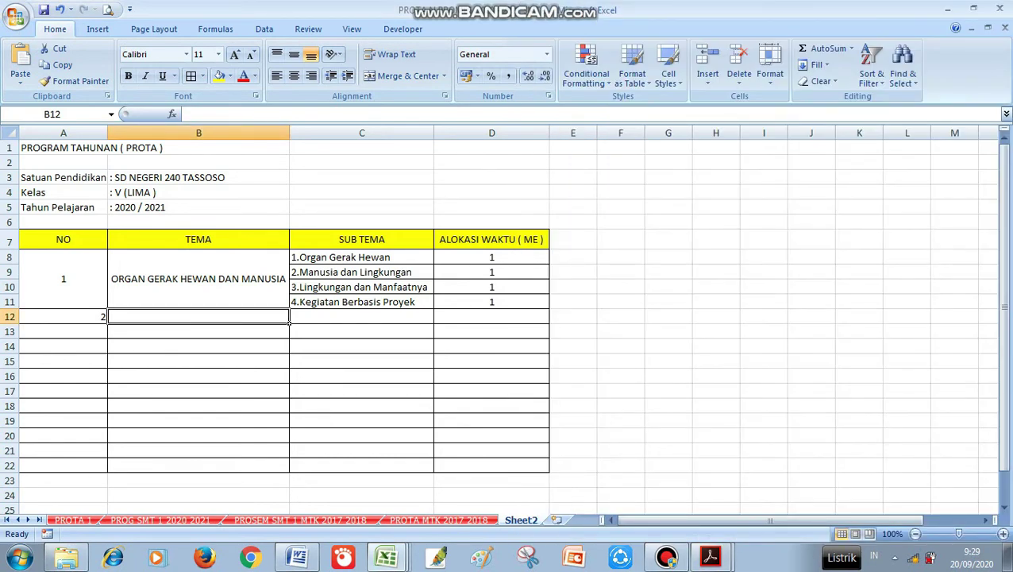
text(UDAR)
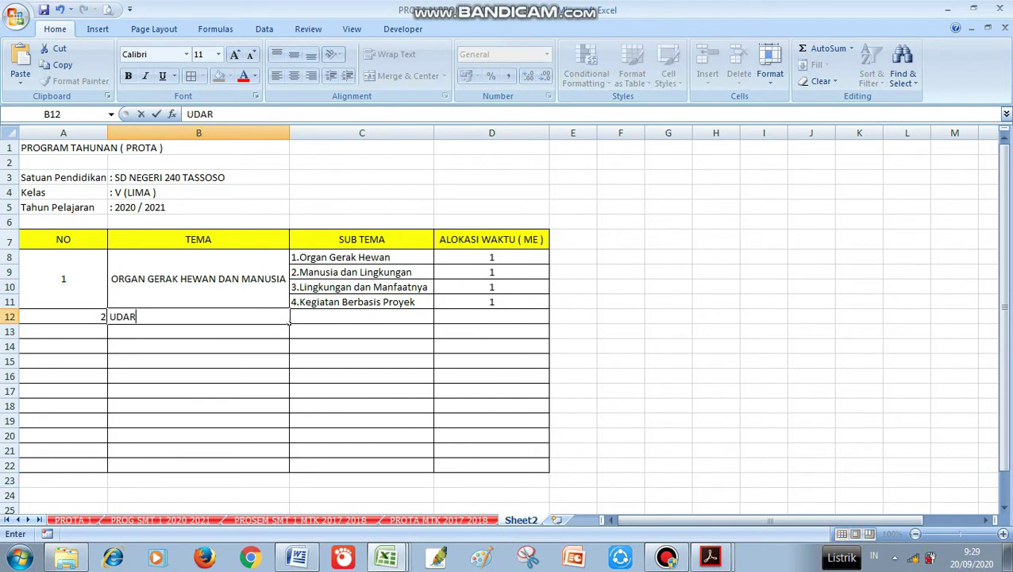
text(A BERSIH)
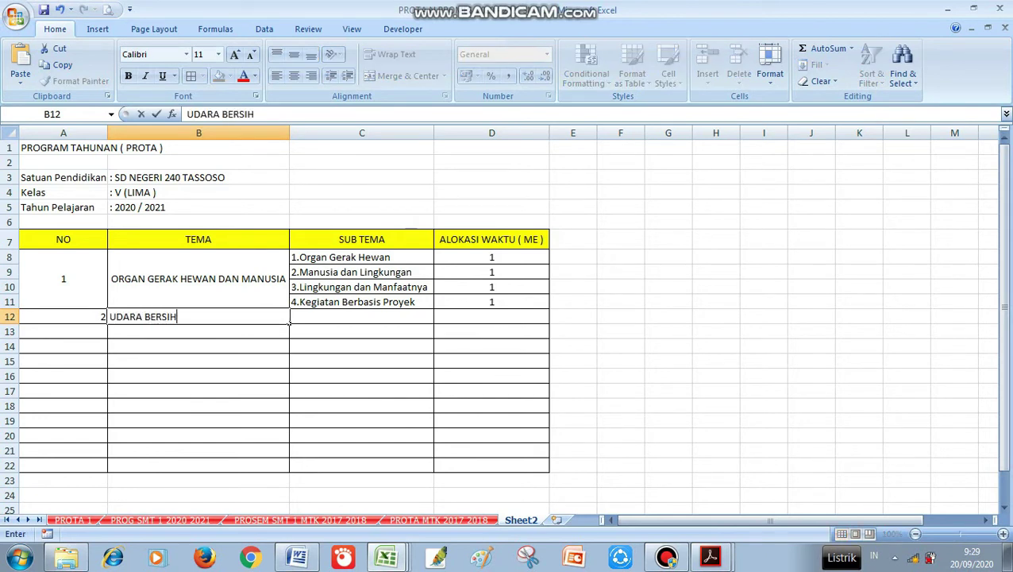
text( BAGI KES)
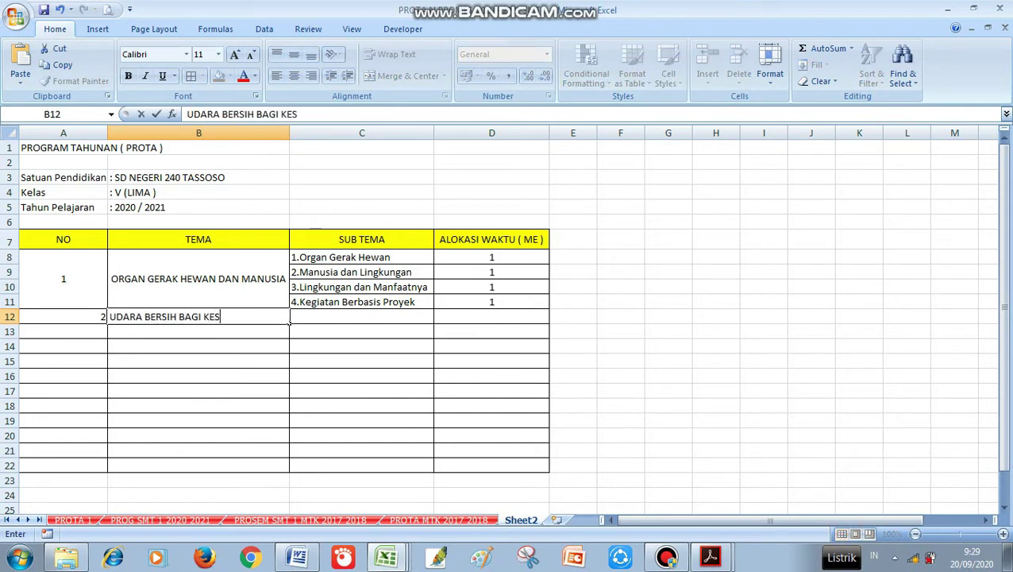
text(HATAN)
key(Tab)
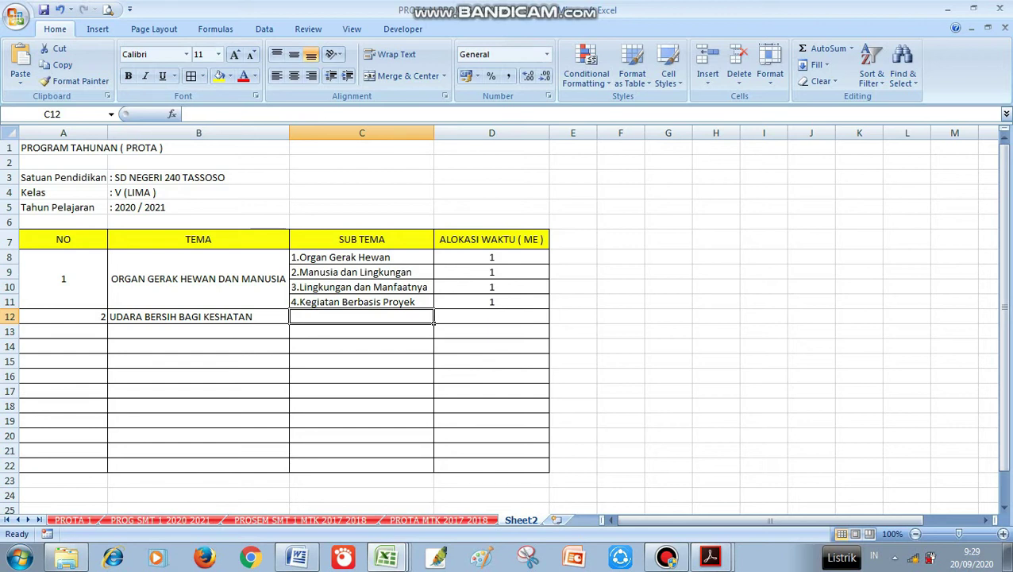
Enter "1." in C12 plus "Cara Tubuh Mengolah Udara Bersih", copied from Subtema 1 of the Tema 2 PDF in Acrobat Reader
text(1.)
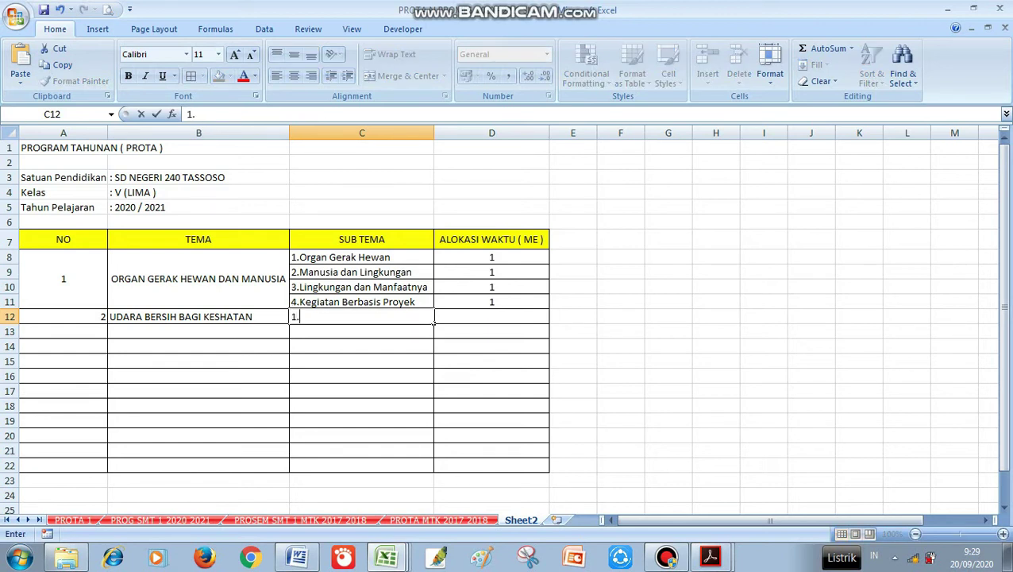
mouse_move(710, 556)
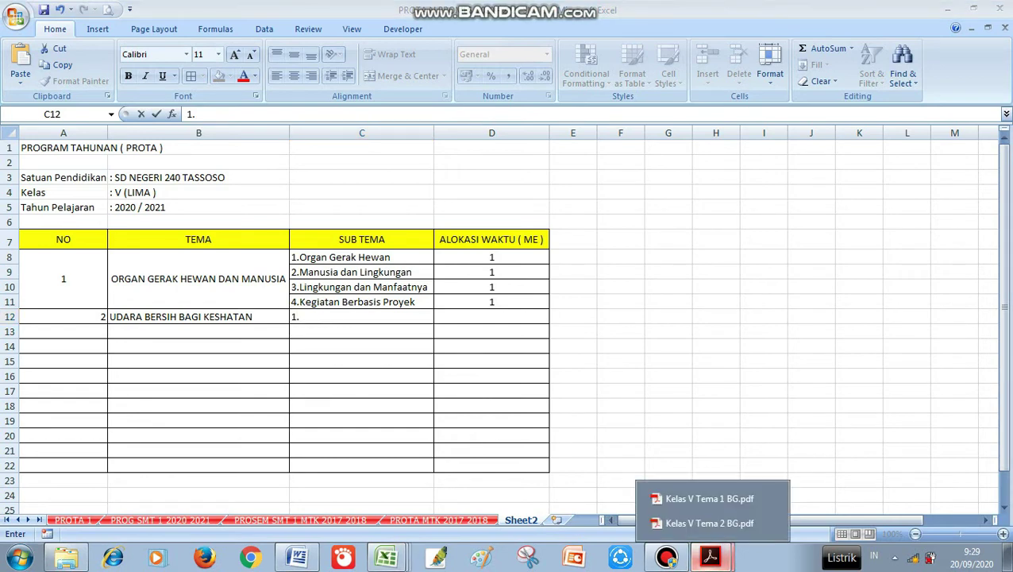
click(690, 527)
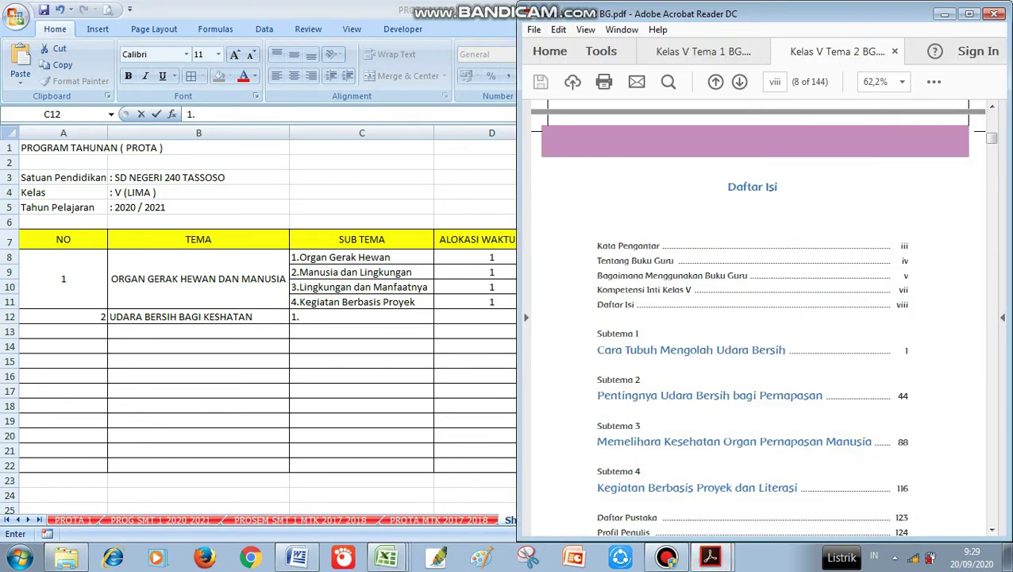
drag(597, 350, 786, 351)
key(ctrl+c)
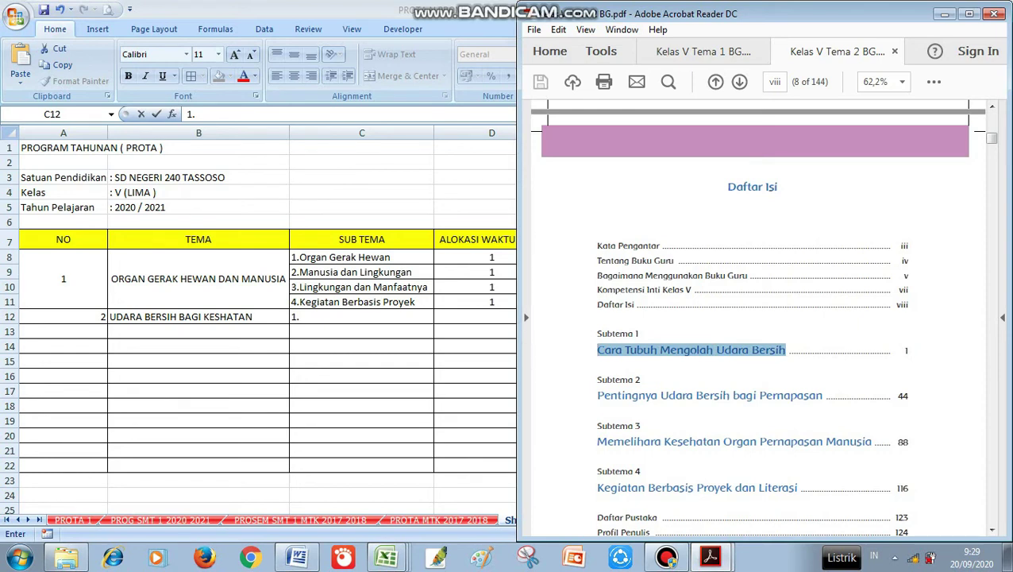
key(alt+Tab)
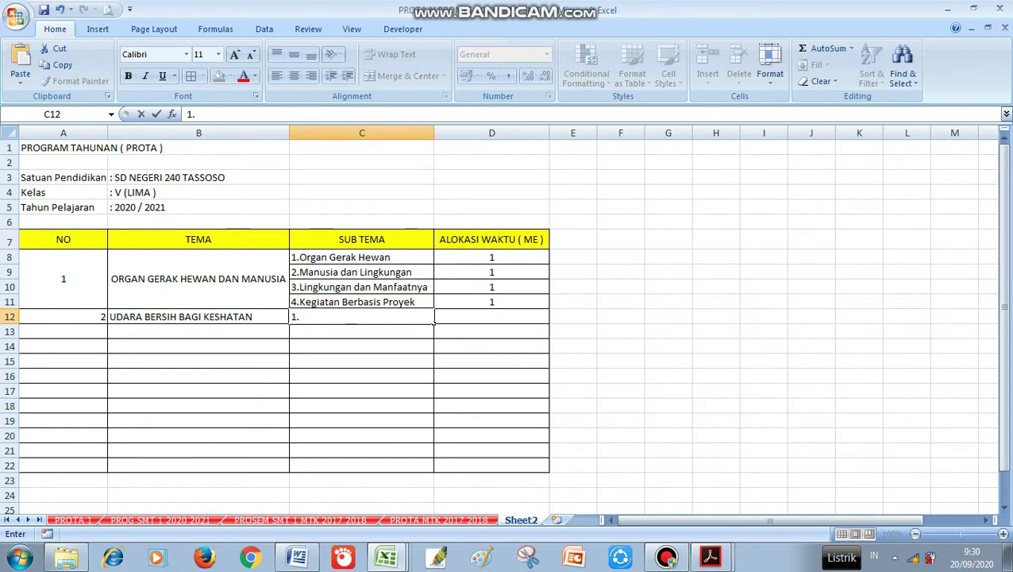
key(ctrl+v)
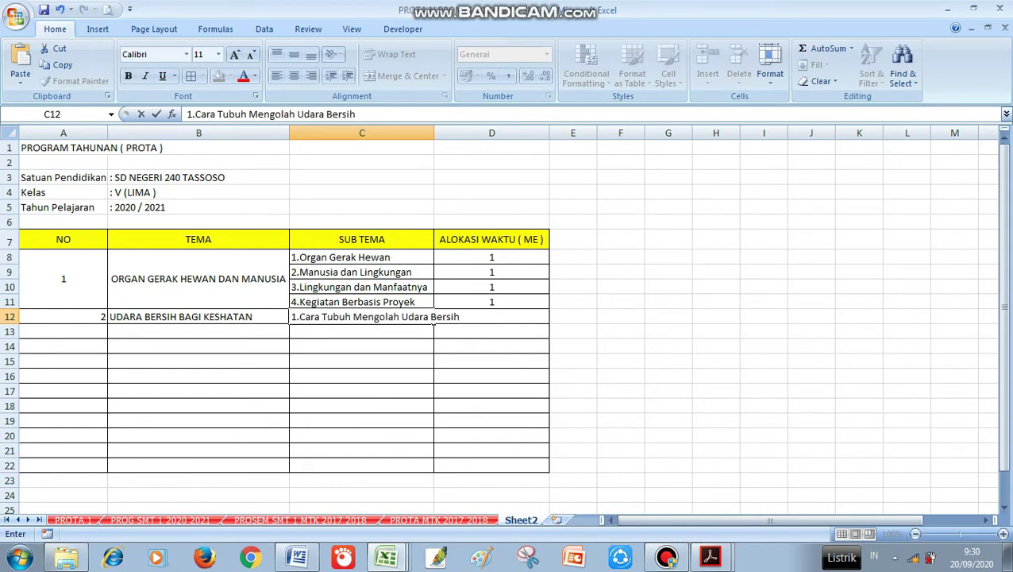
key(Return)
Enter "2." in Excel cell C13 plus "Pentingnya Udara Bersih bagi Pernapasan", copied from Subtema 2 of the Tema 2 PDF in Acrobat Reader
mouse_move(666, 556)
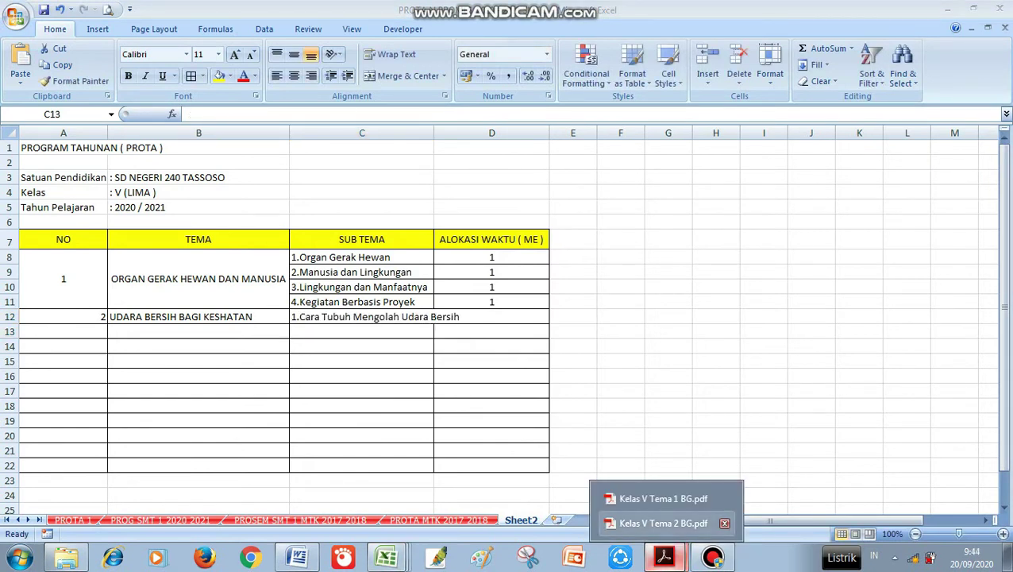
click(663, 523)
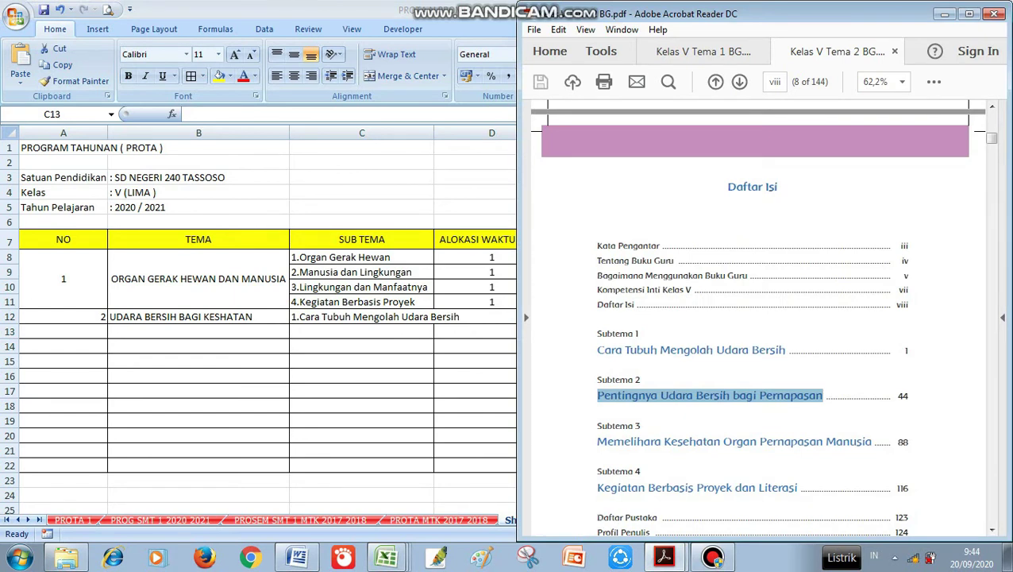
key(alt+Tab)
text(2.)
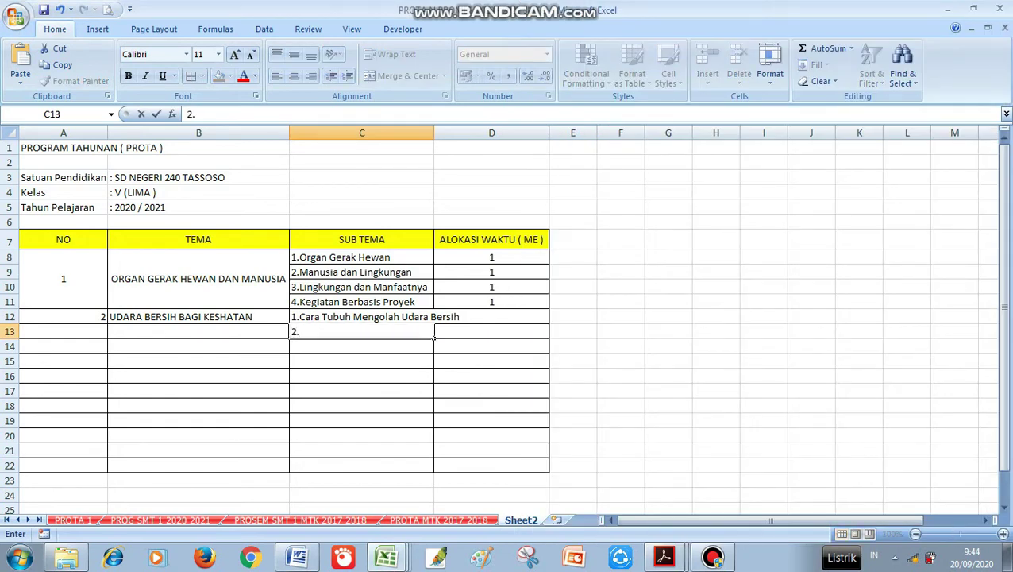
text(Pentingnya Udara Bersih bagi Pernapasan)
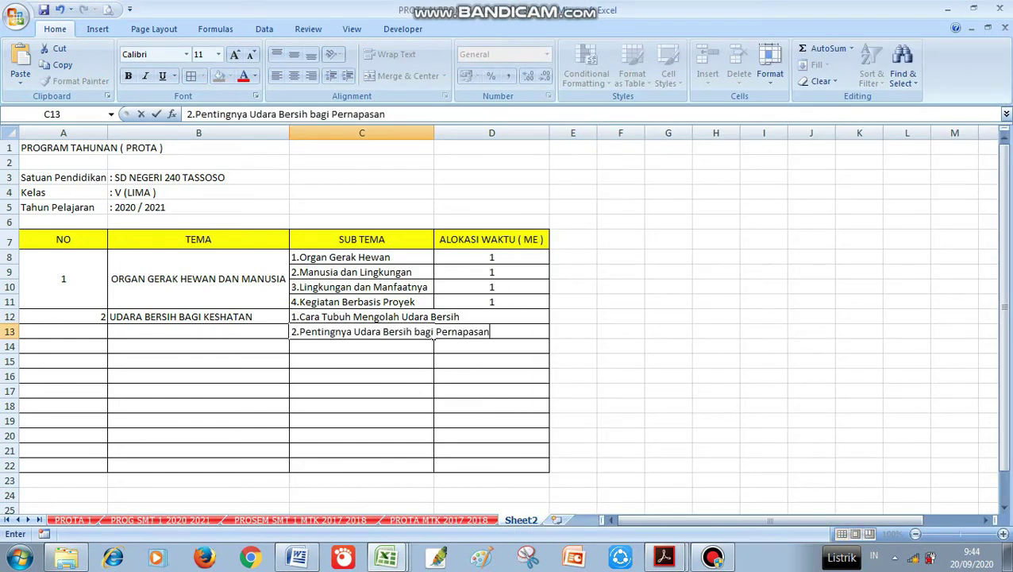
key(Return)
Enter "3." in C14 plus "Memelihara Kesehatan Organ Pernapasan Manusia", copied from Subtema 3 of the Tema 2 PDF in Acrobat Reader
text(3.)
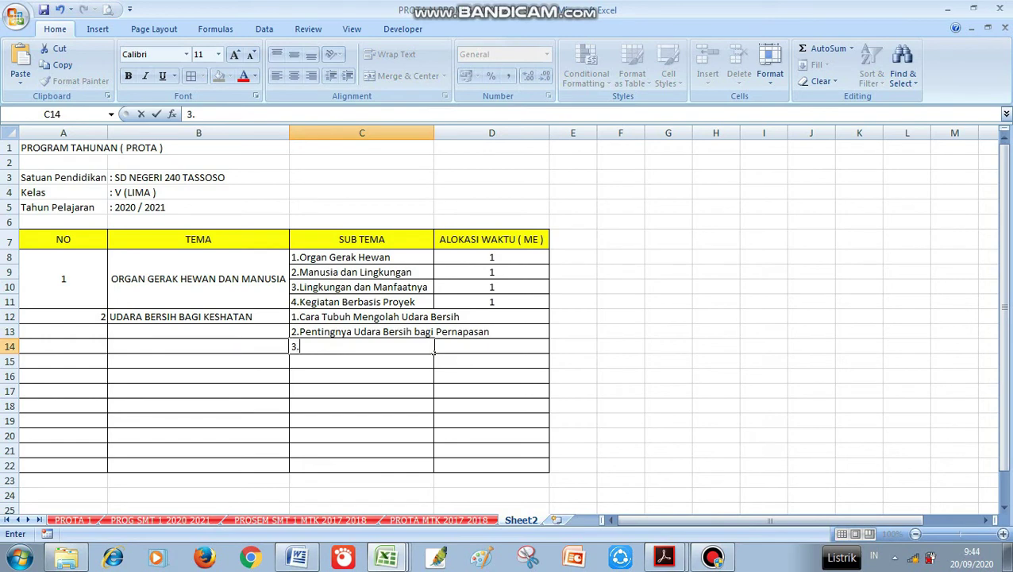
mouse_move(664, 556)
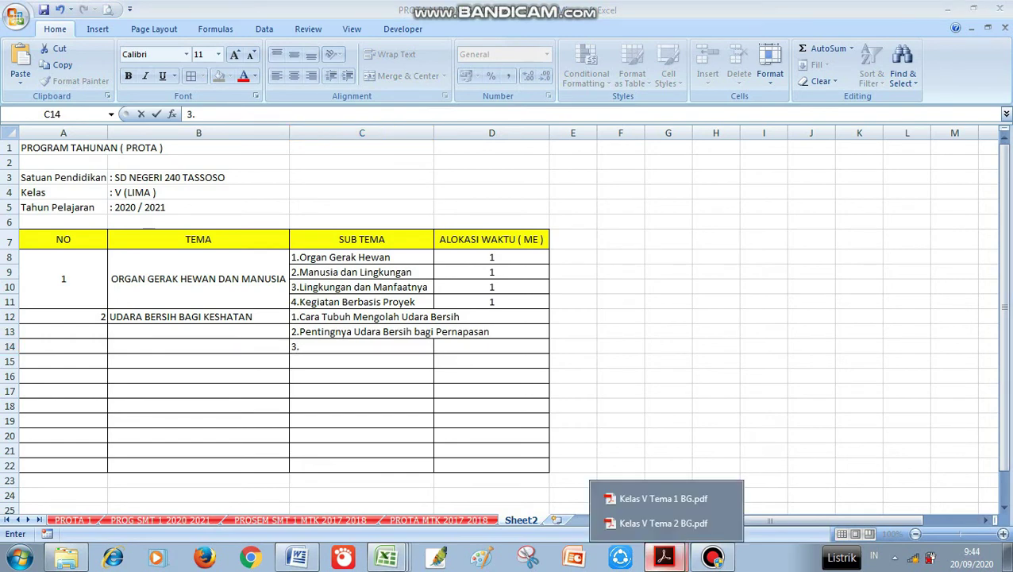
click(665, 522)
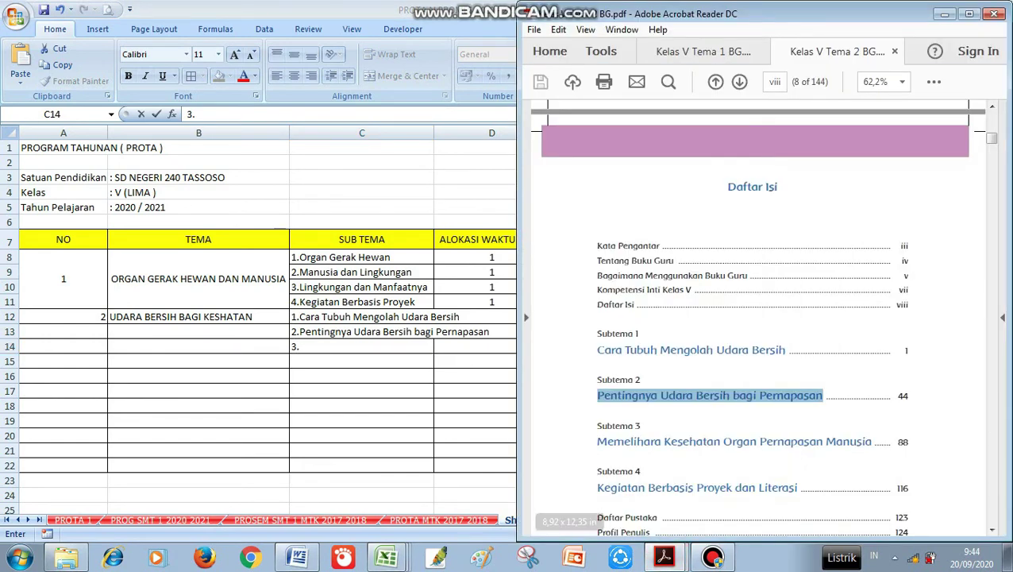
click(613, 440)
drag(597, 441, 872, 441)
key(ctrl+c)
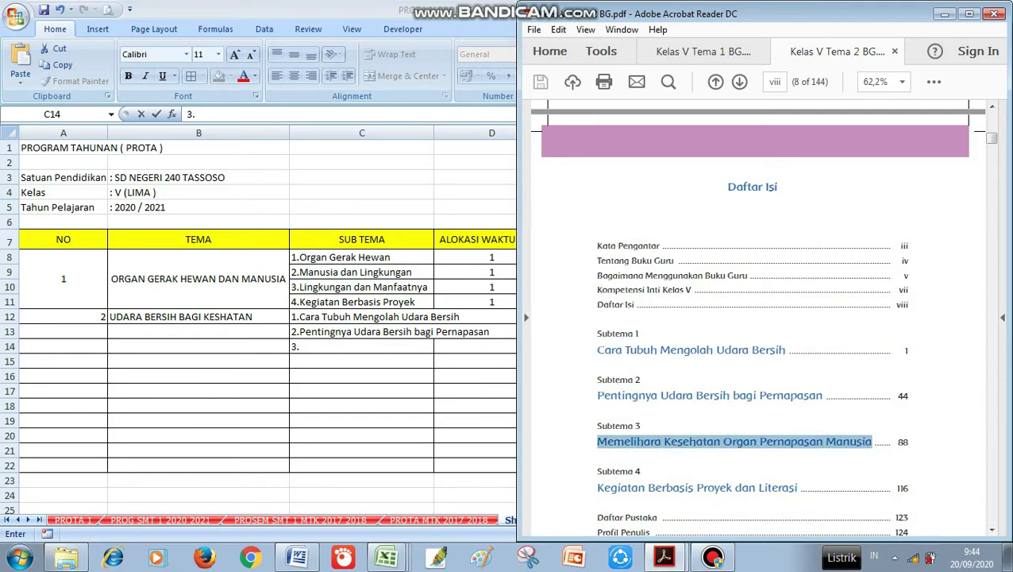
key(alt+Tab)
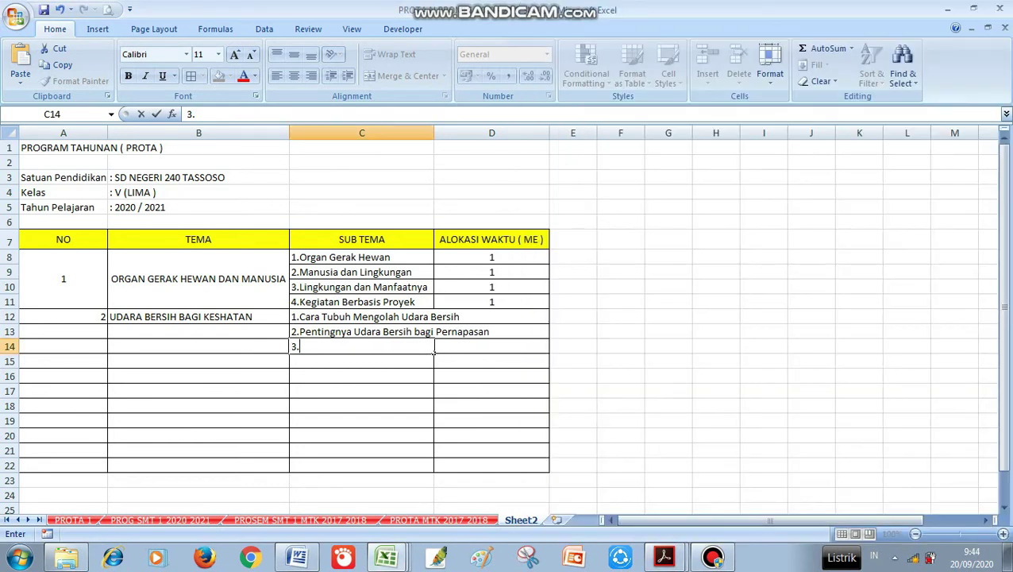
key(ctrl+v)
key(Return)
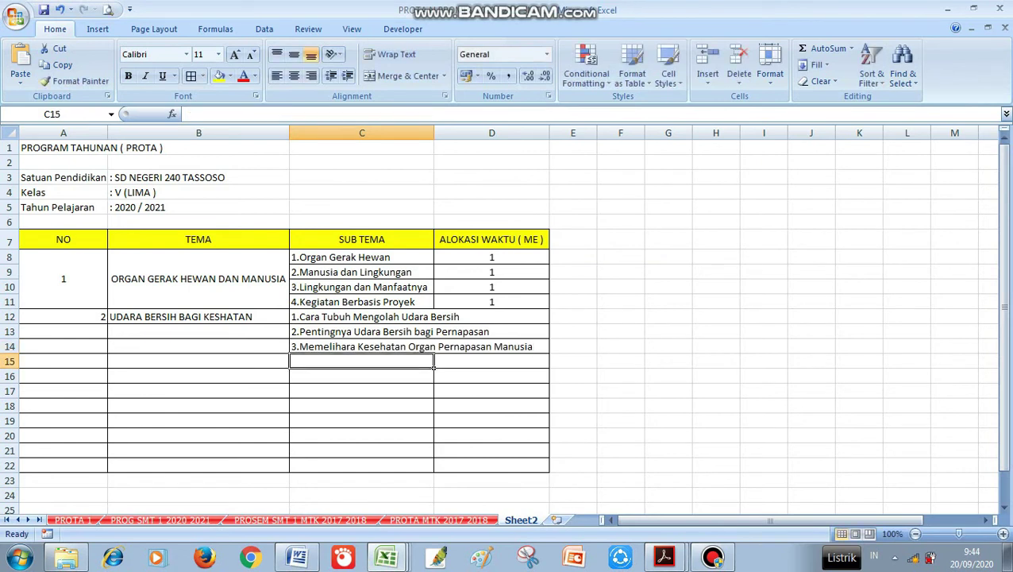
Enter "4." plus "Kegiatan Berbasis Proyek dan Literasi", copied from the Tema 2 PDF in Acrobat Reader, in Excel cell C15 and widen column C to fit the sub-themes
text(4.)
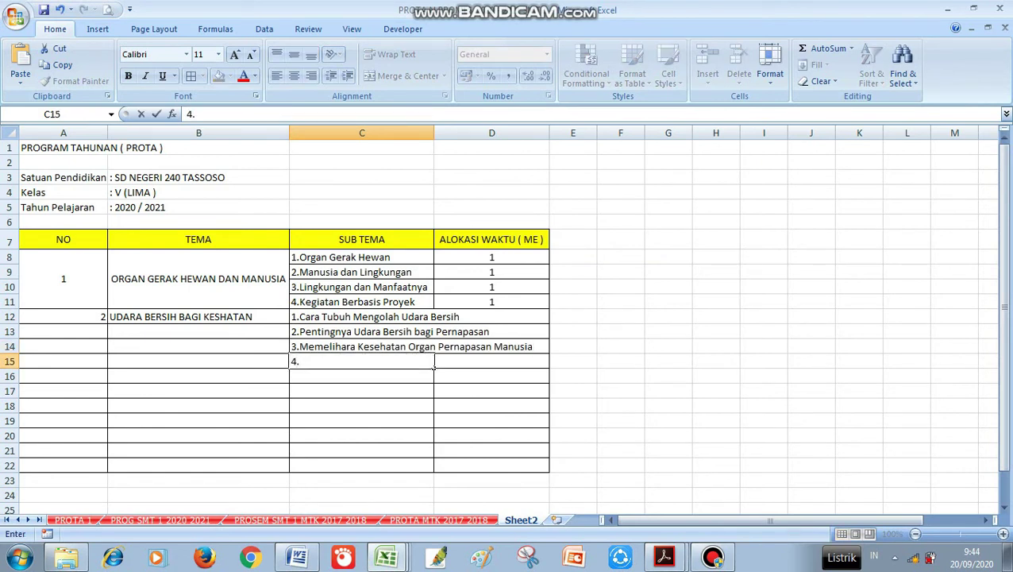
mouse_move(664, 556)
click(682, 524)
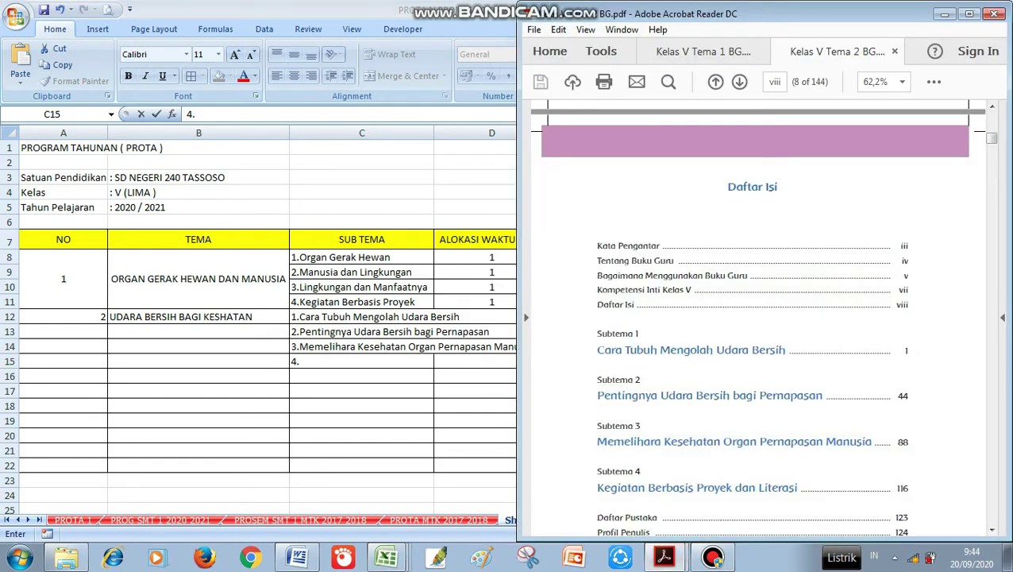
drag(597, 487, 797, 488)
key(ctrl+c)
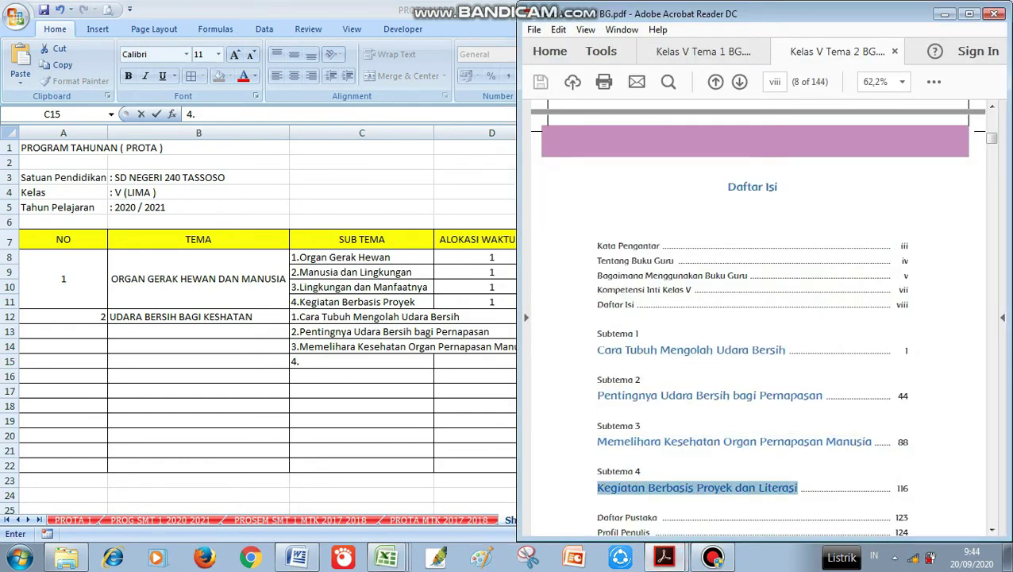
click(433, 367)
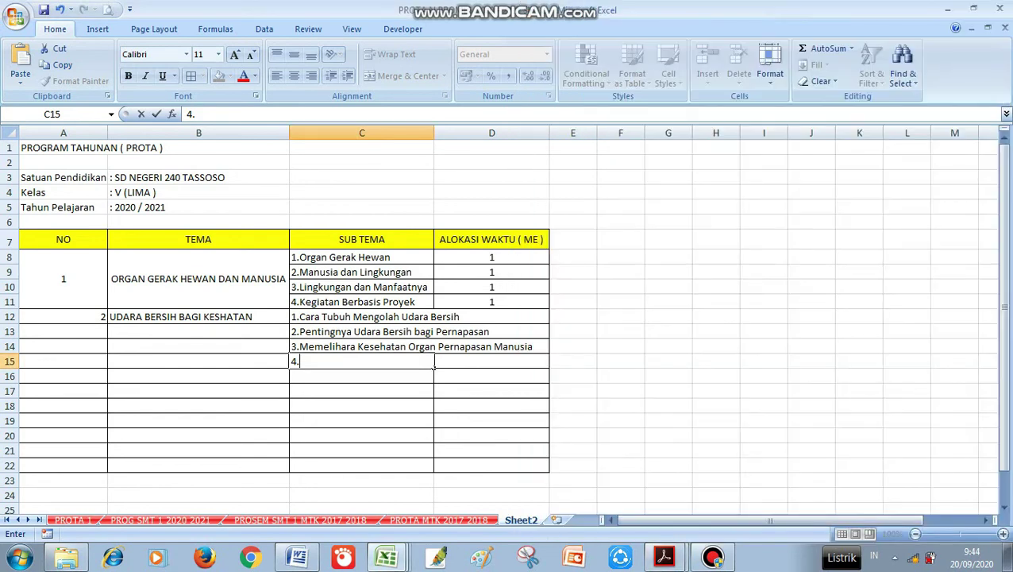
key(ctrl+v)
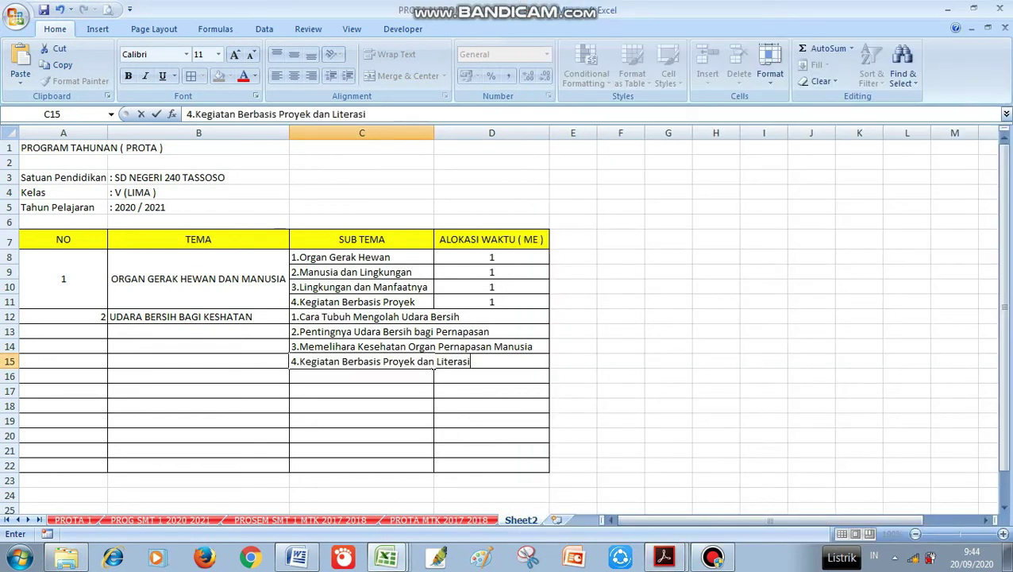
key(Return)
drag(433, 133, 547, 132)
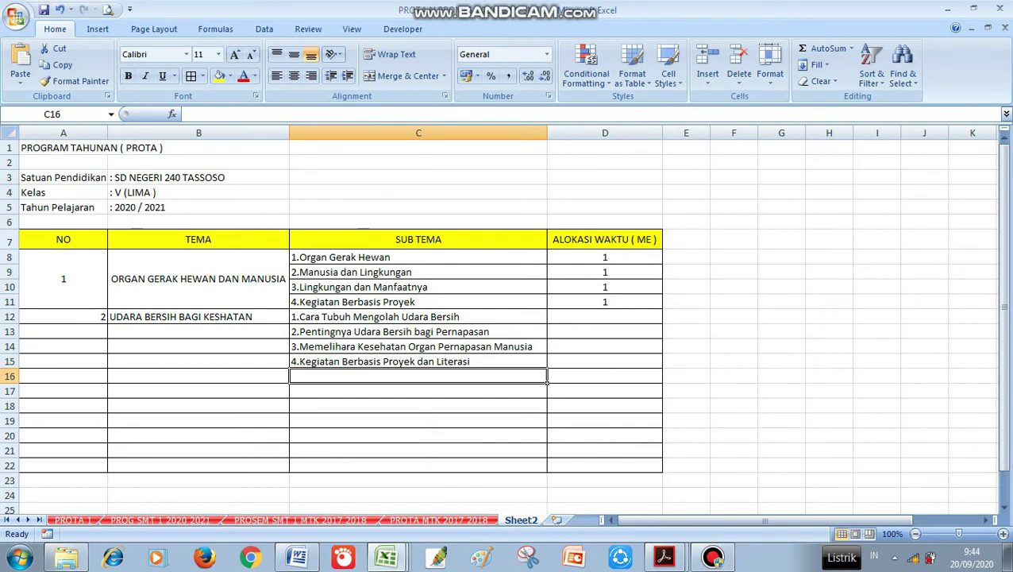
key(Up)
Merge and center B12:B15 for the second theme name and A12:A15 for its number, both middle-aligned vertically
drag(238, 316, 289, 367)
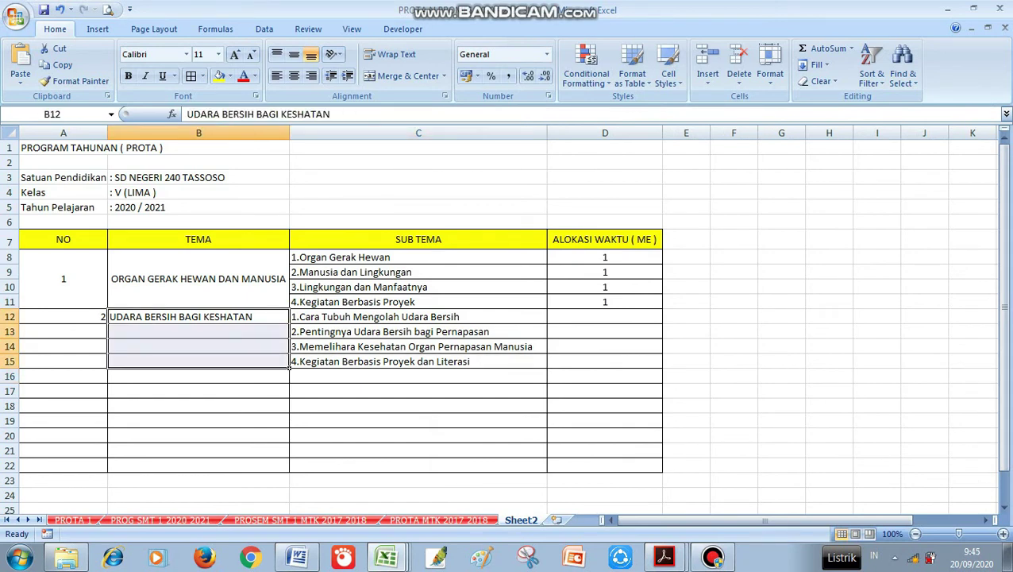
click(405, 76)
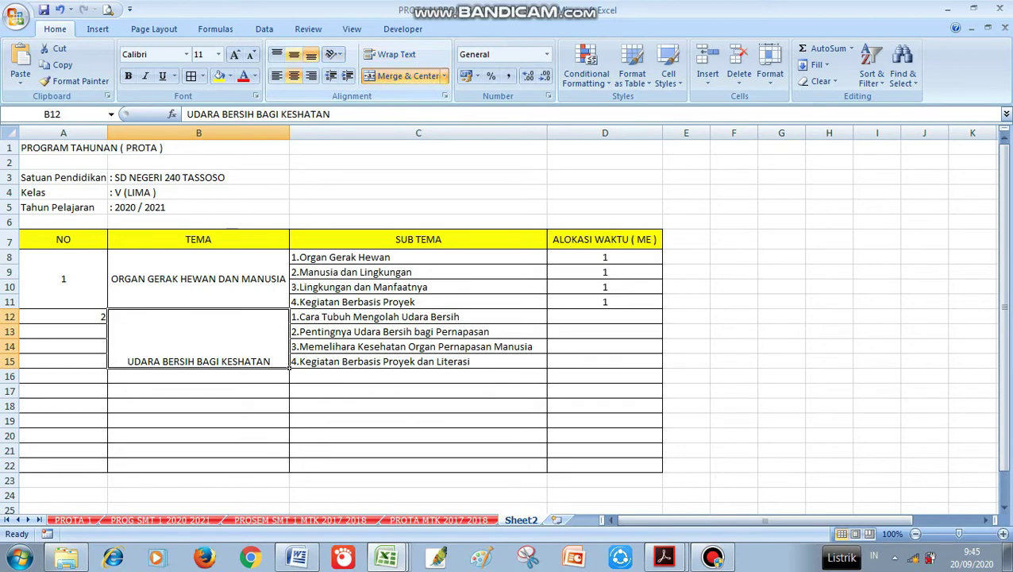
click(294, 54)
drag(64, 317, 107, 367)
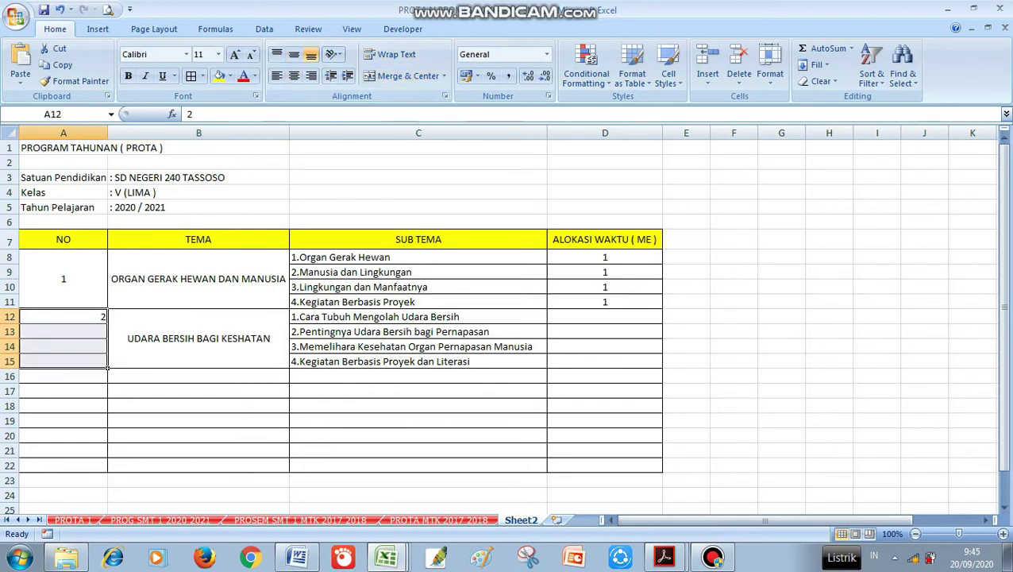
click(405, 75)
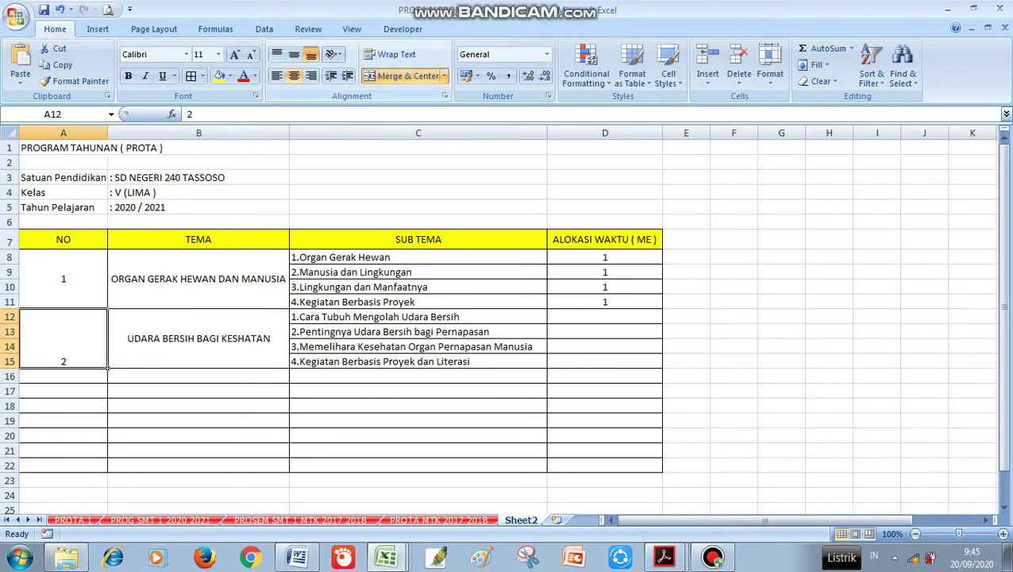
click(294, 54)
Copy the first theme's time allocations from D8:D11 into D12:D15 for the second theme's sub-themes
click(604, 316)
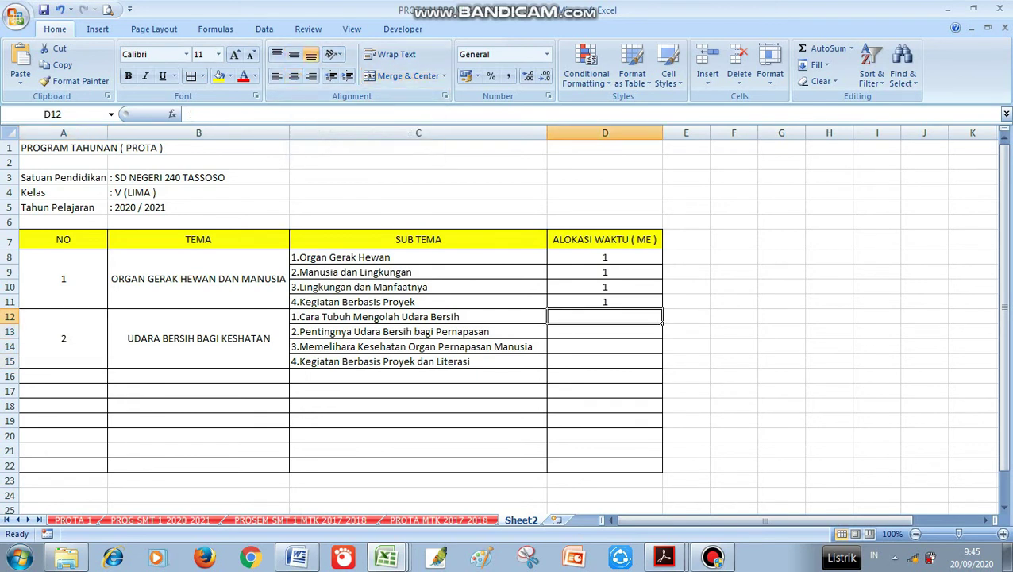
drag(604, 256, 604, 361)
key(ctrl+c)
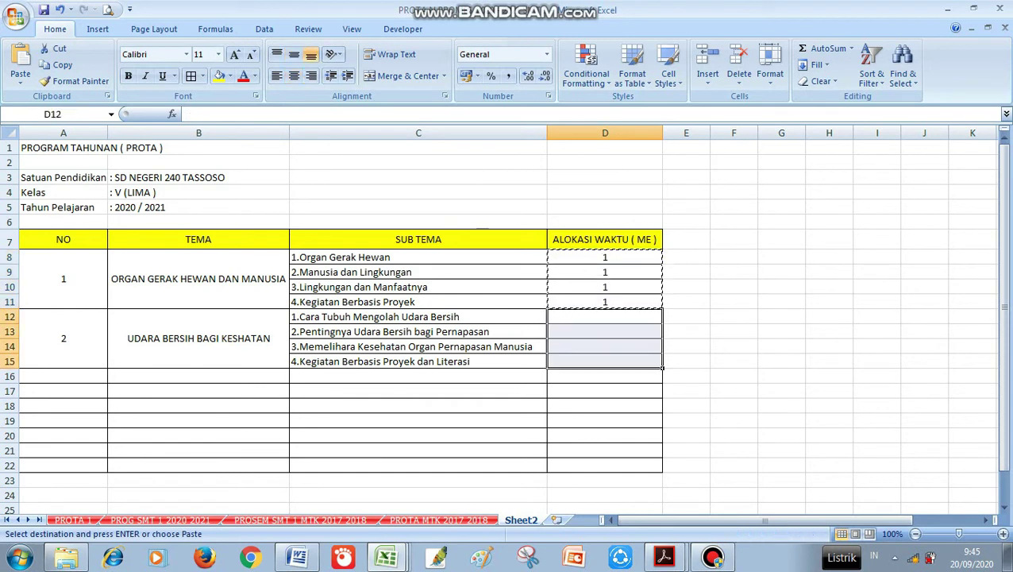
key(ctrl+v)
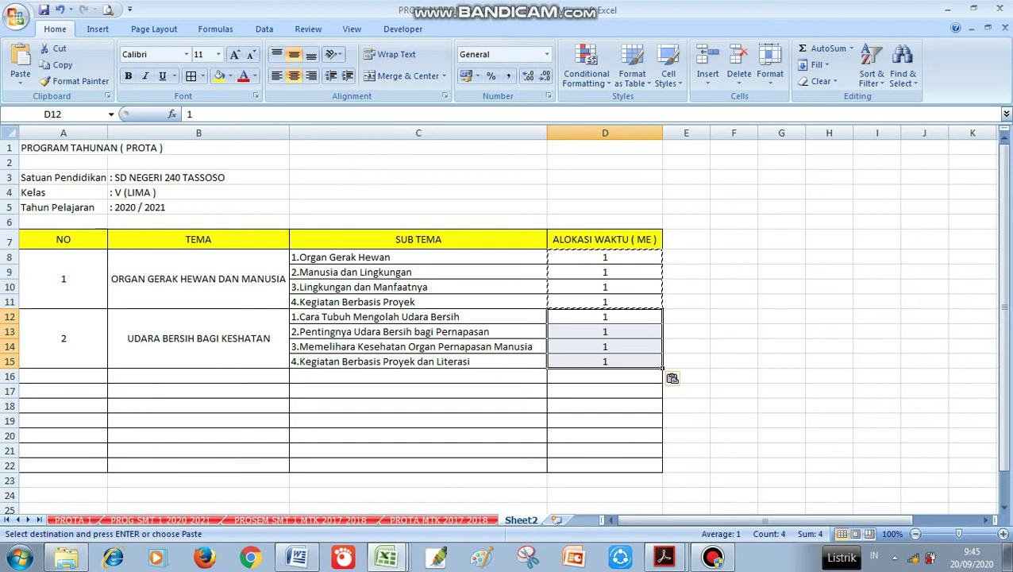
click(605, 376)
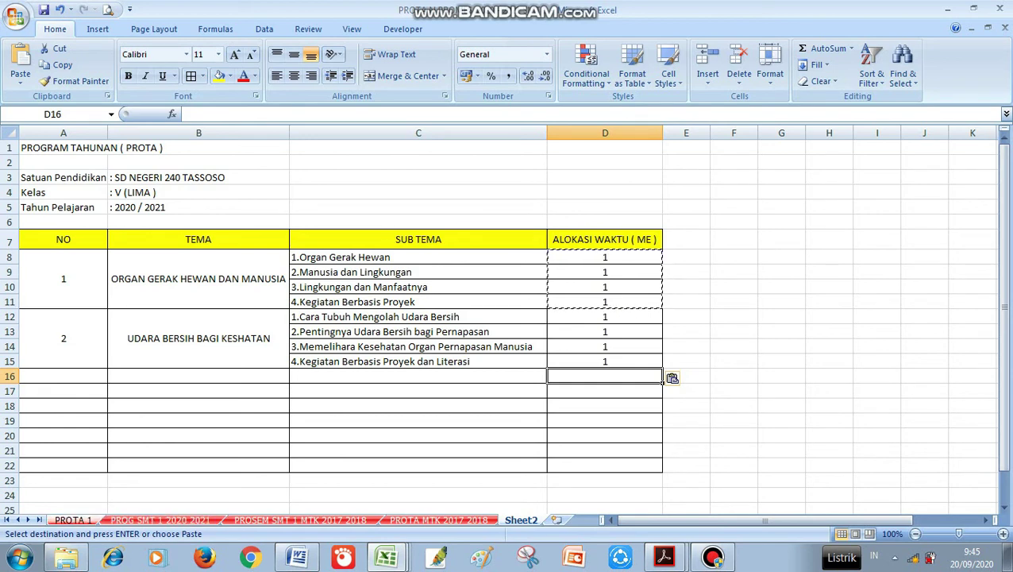
Open the PROTA 1 sheet and examine the time allocations in D8:D43, the total formula in D44 and the date and signature block
click(73, 520)
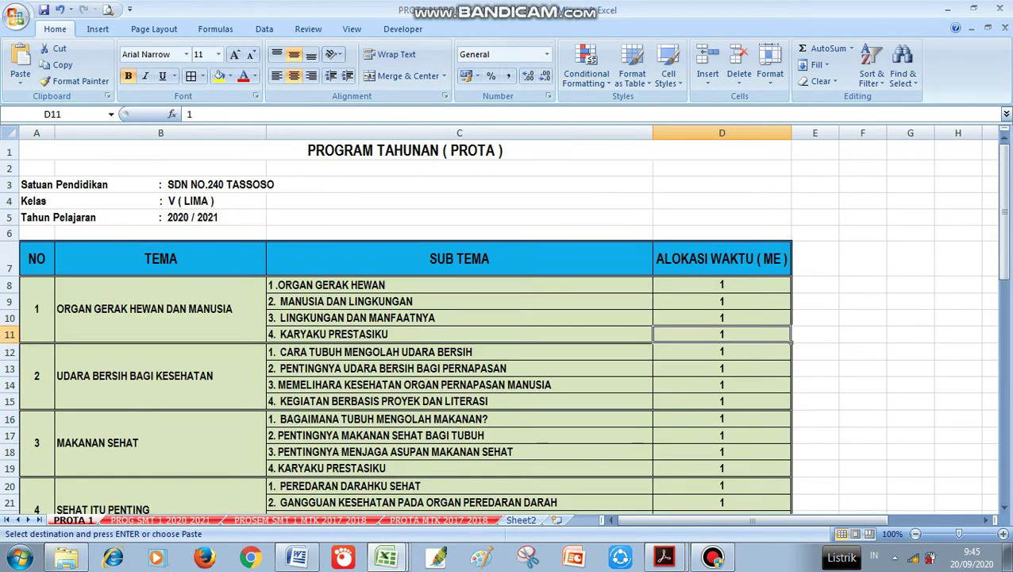
mouse_move(1004, 232)
mouse_down()
mouse_move(1004, 321)
mouse_move(1004, 218)
mouse_up()
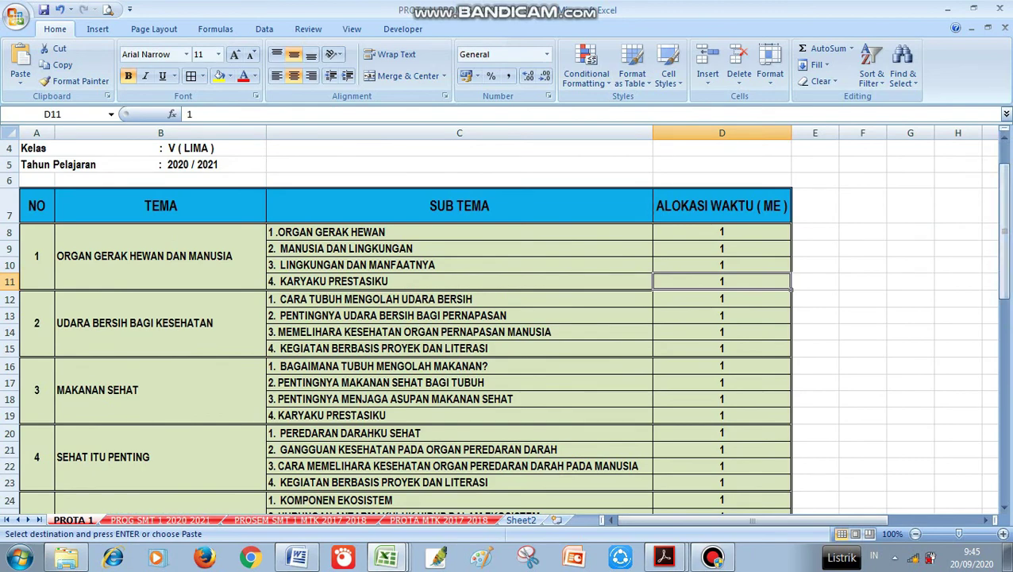
drag(722, 232, 790, 525)
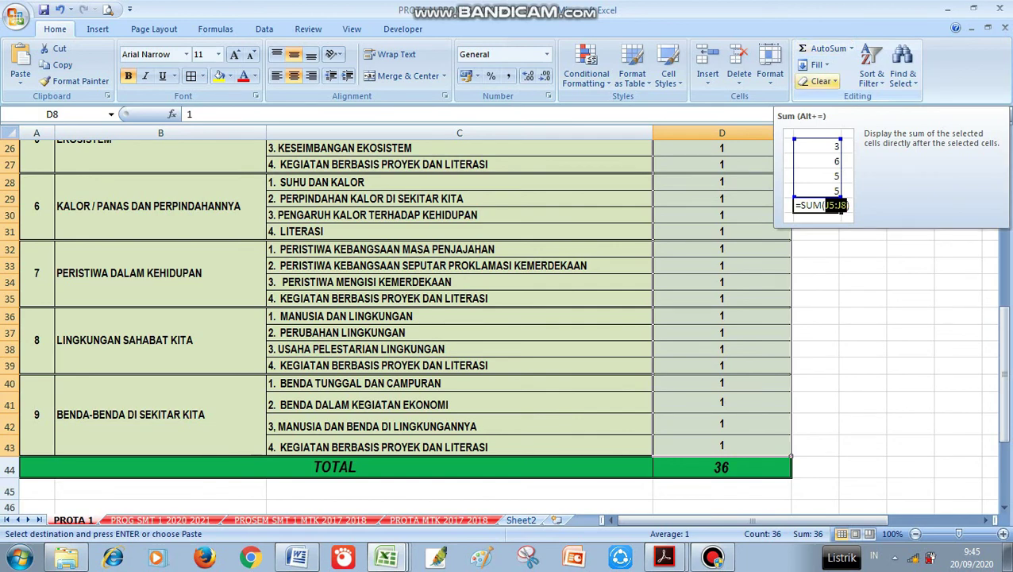
click(721, 467)
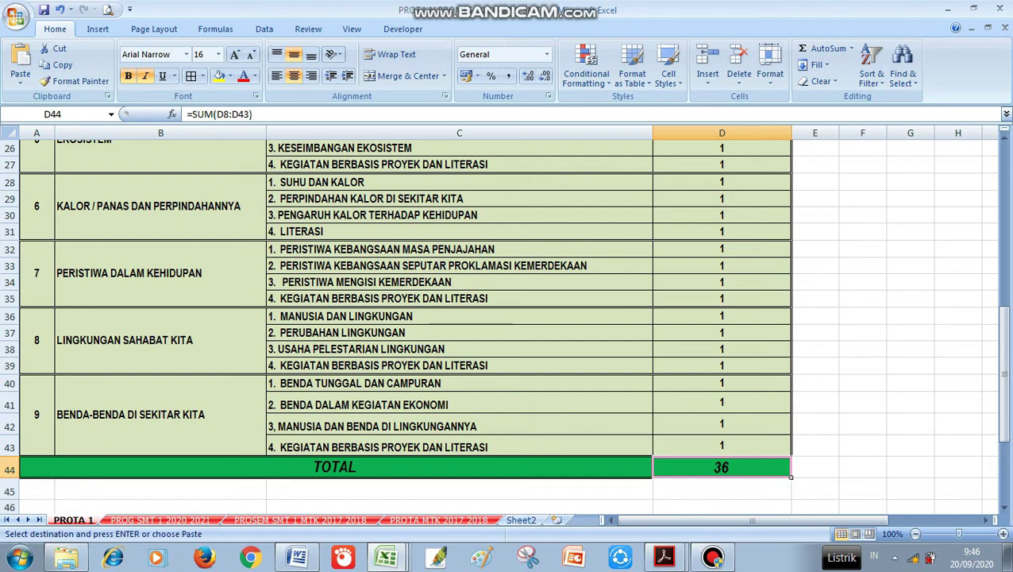
click(722, 424)
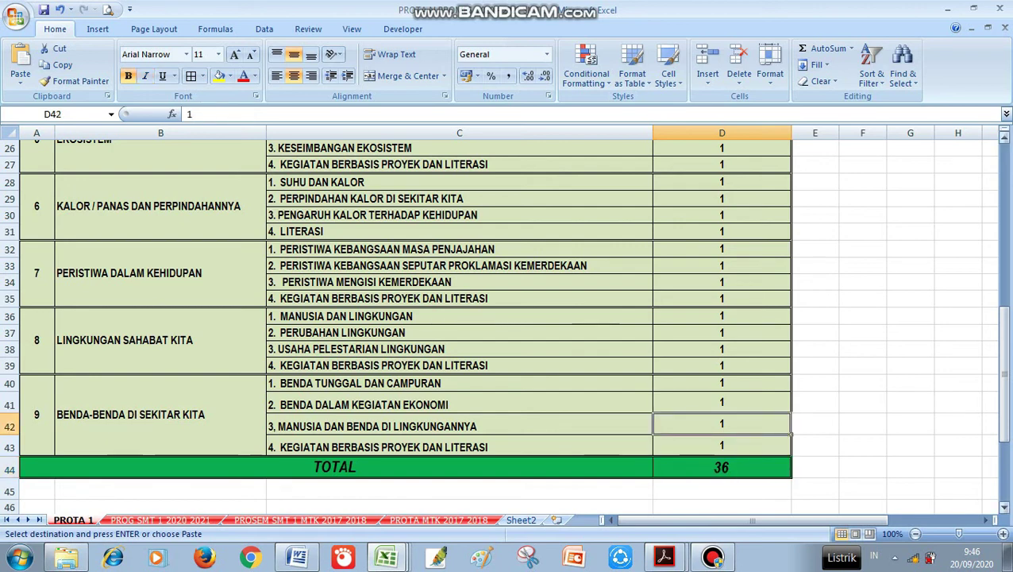
drag(1005, 326, 1005, 364)
click(714, 372)
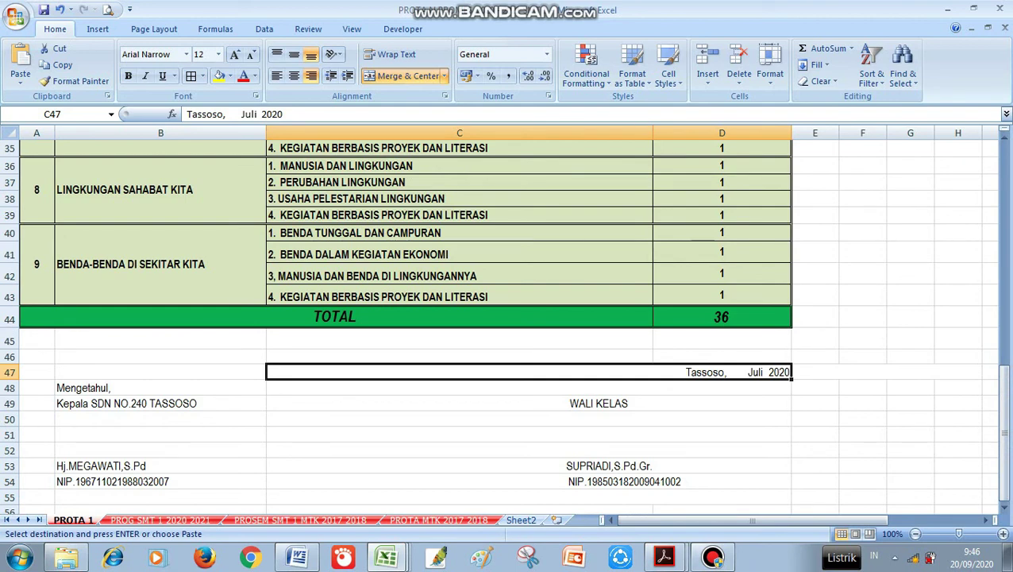
drag(161, 388, 160, 404)
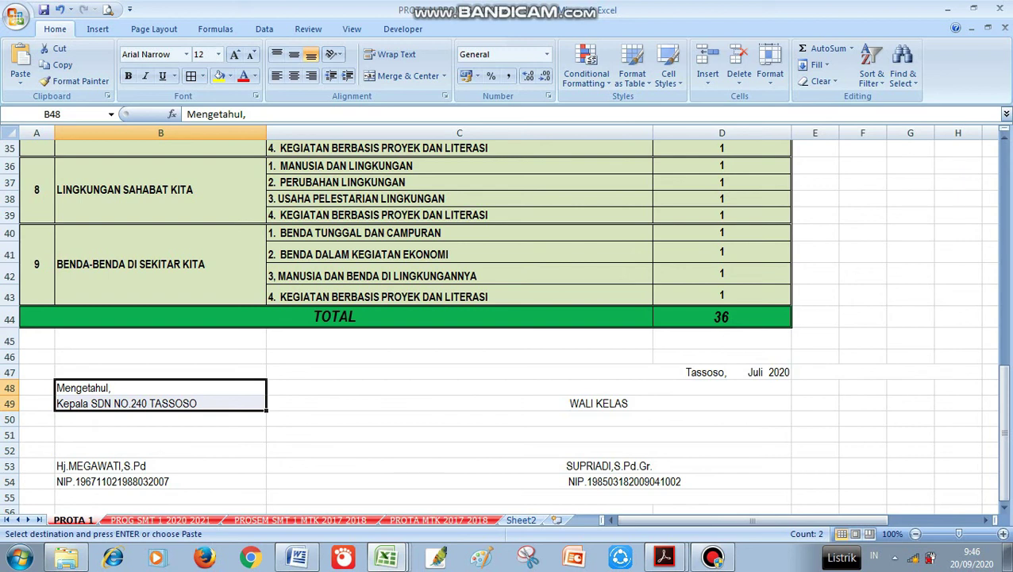
Change the class teacher label in C49 of the signature block to "WALI KELAS V"
click(528, 404)
key(Escape)
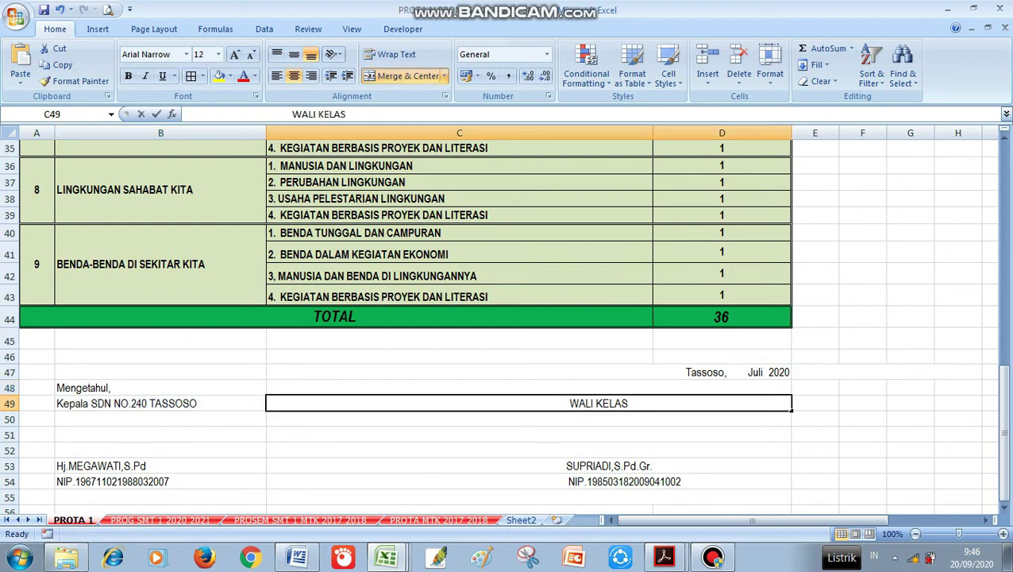
key(F2)
text(V)
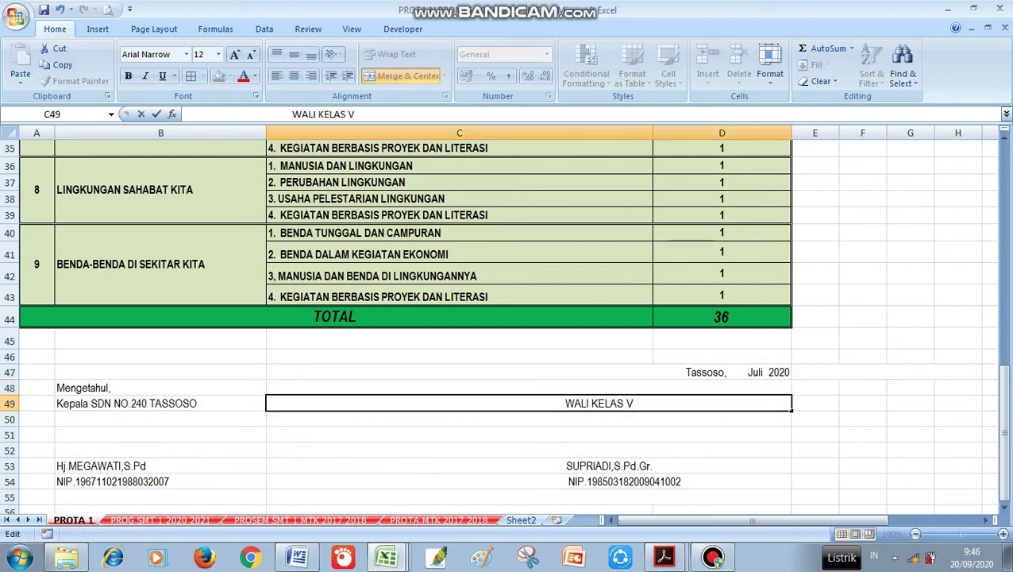
key(Return)
key(Return)
drag(1004, 441, 1004, 143)
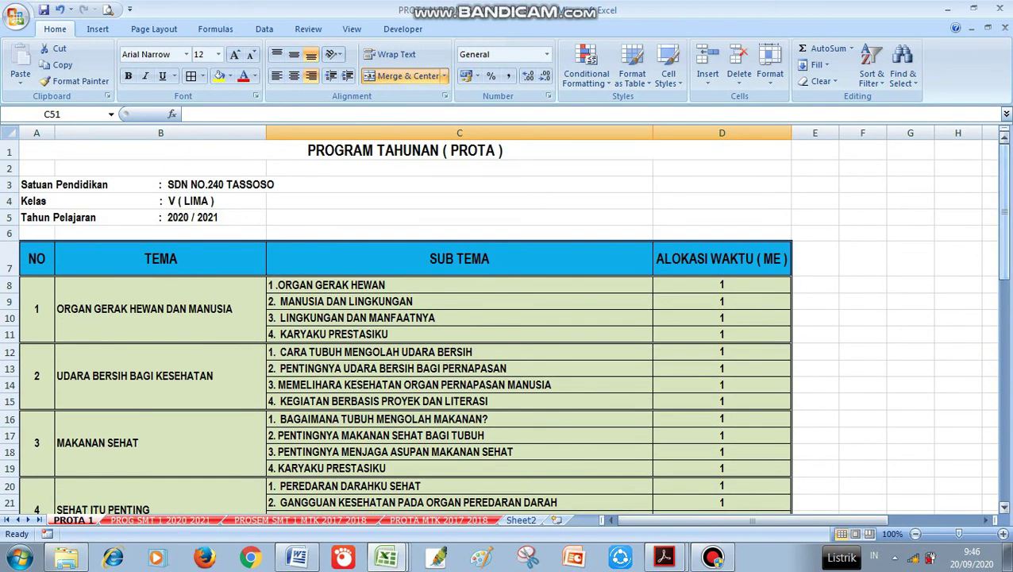